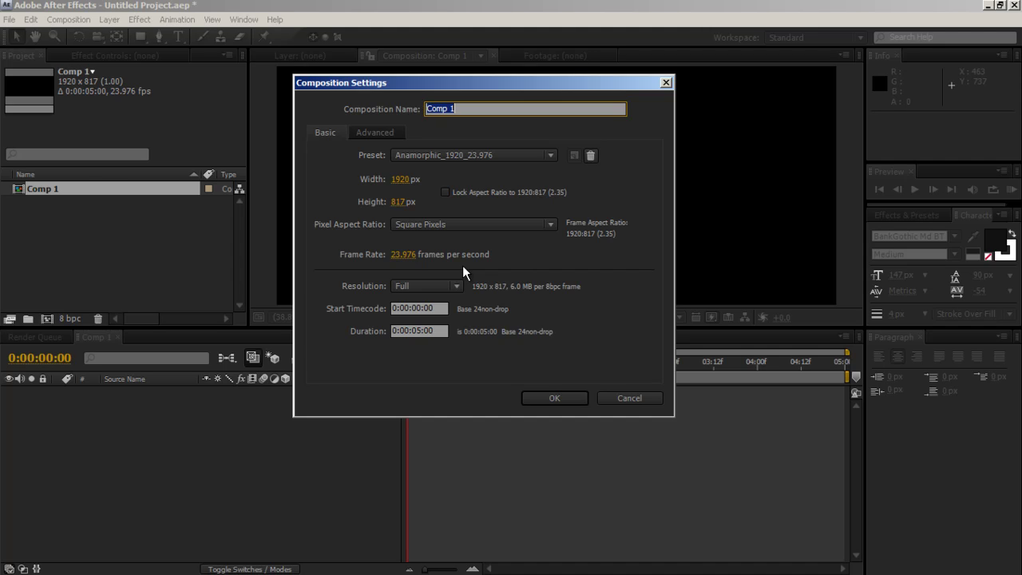
# Name the composition Top Text and add a text layer reading EXTREME
pyautogui.write('Top Text')
pyautogui.press('Return')
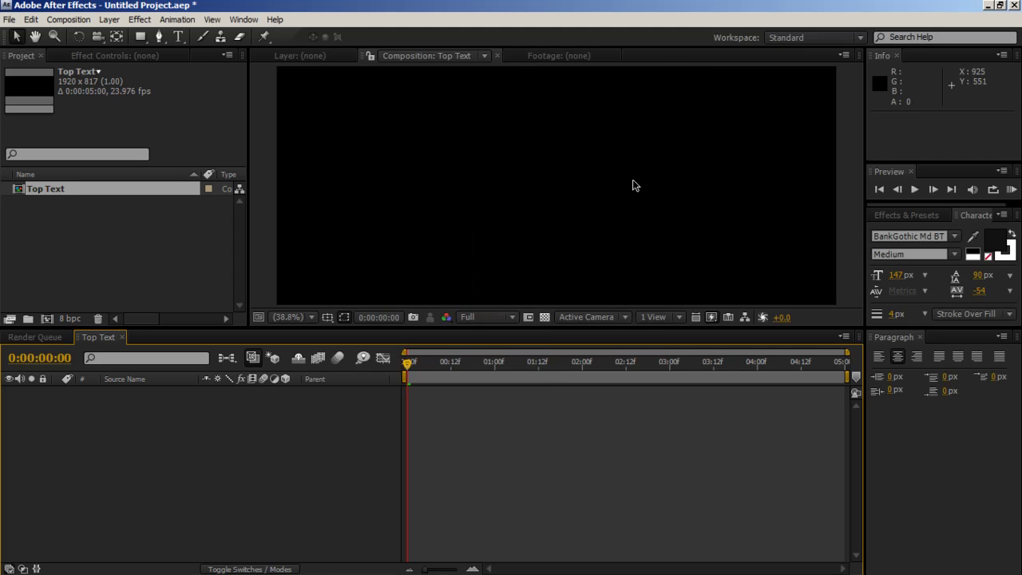
pyautogui.rightClick(144, 404)
pyautogui.moveTo(200, 412)
pyautogui.click(348, 425)
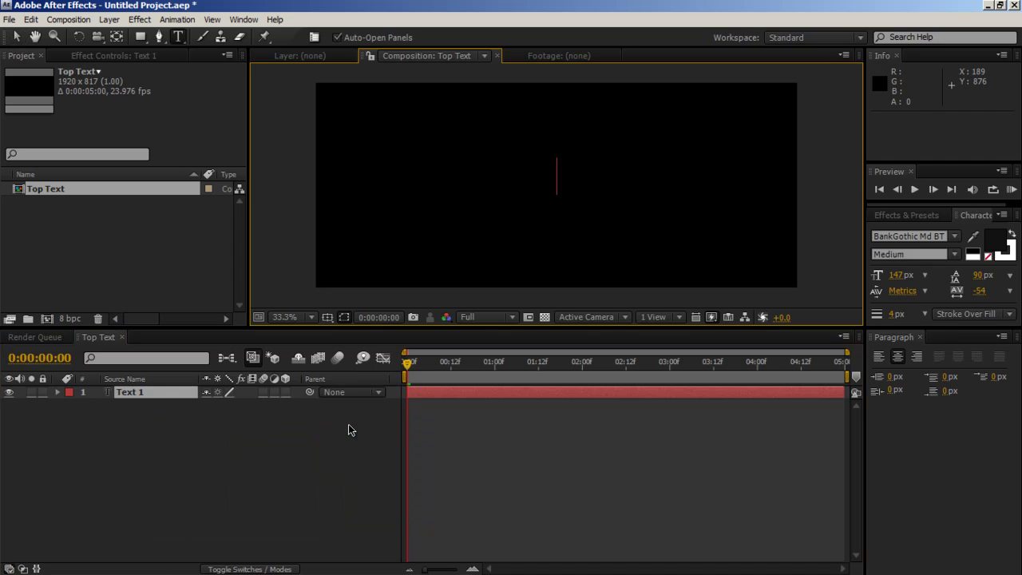
pyautogui.write('EXTREME')
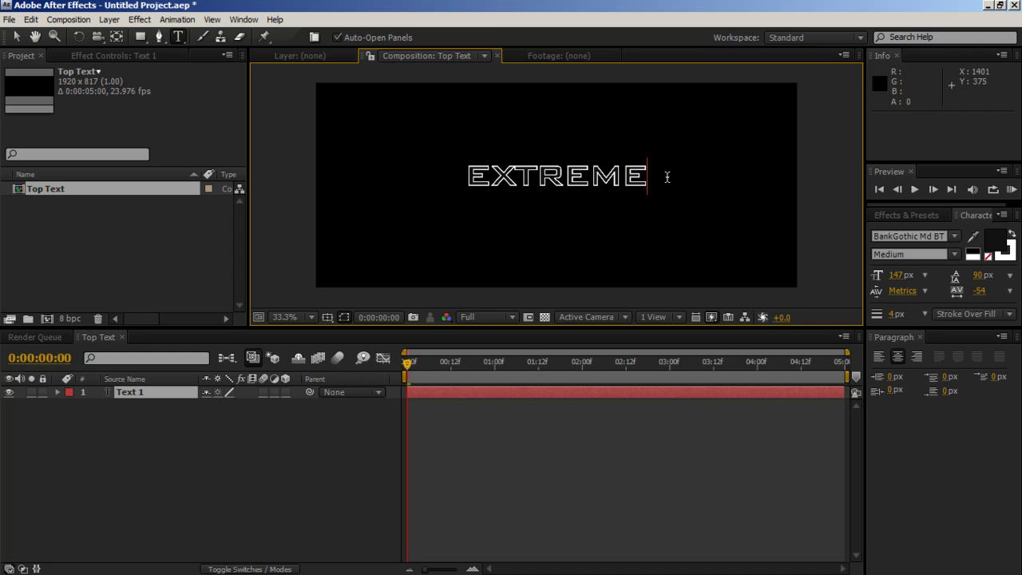
# Give the EXTREME text a solid white fill and remove its stroke
pyautogui.moveTo(671, 177); pyautogui.dragTo(444, 176)
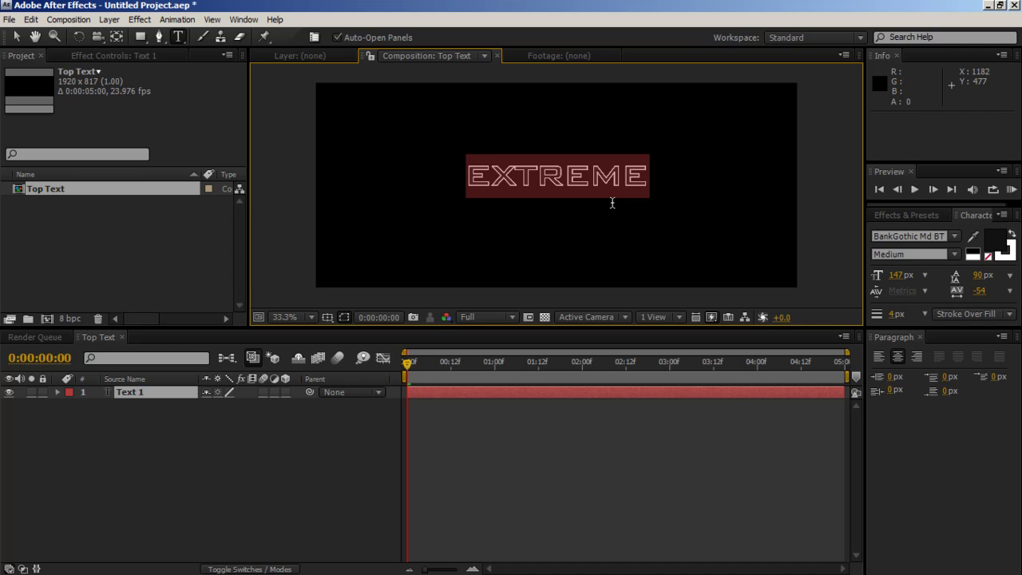
pyautogui.click(992, 237)
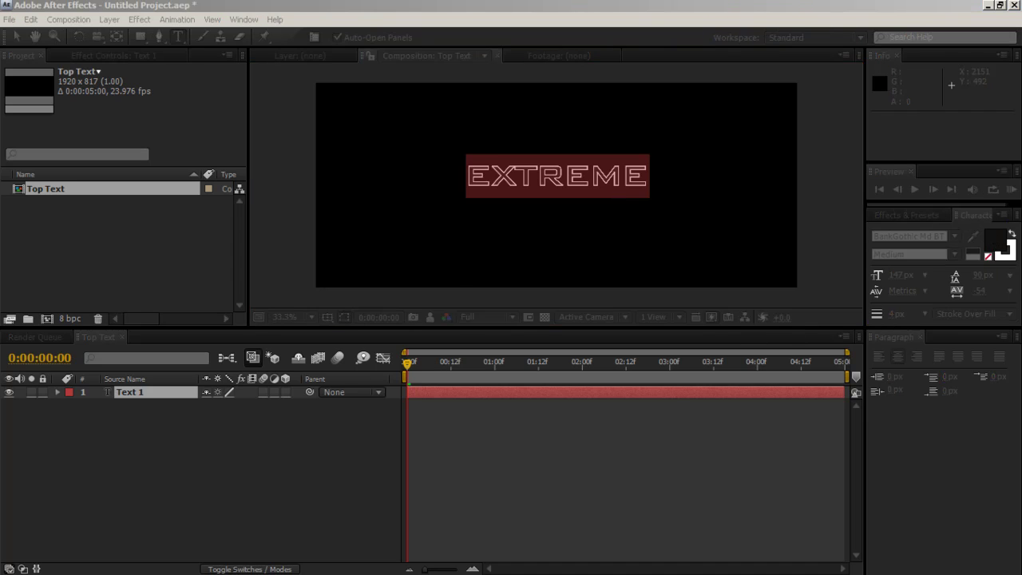
pyautogui.moveTo(425, 225); pyautogui.dragTo(461, 218)
pyautogui.moveTo(232, 280); pyautogui.dragTo(47, 162)
pyautogui.press('Return')
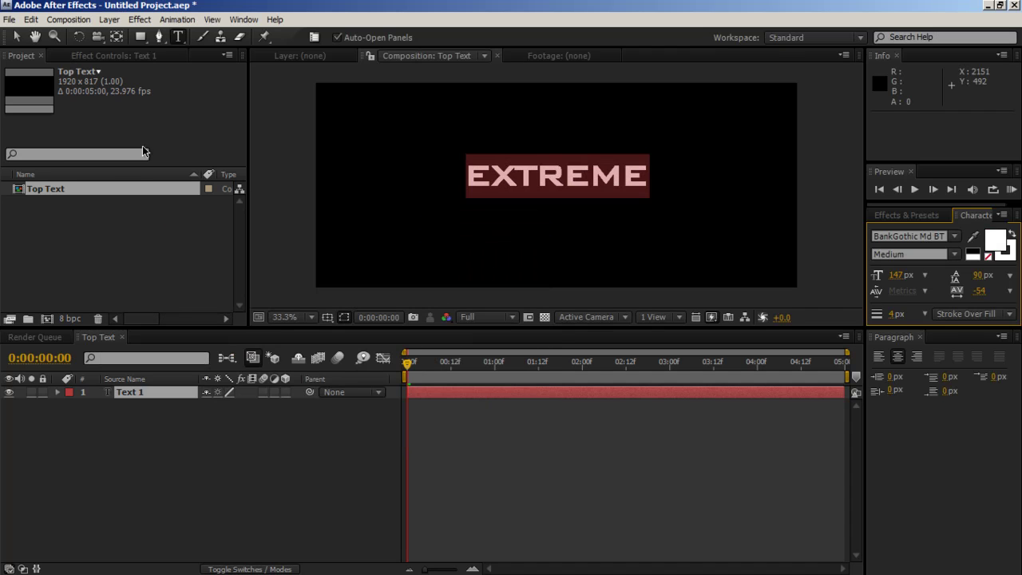
pyautogui.click(989, 258)
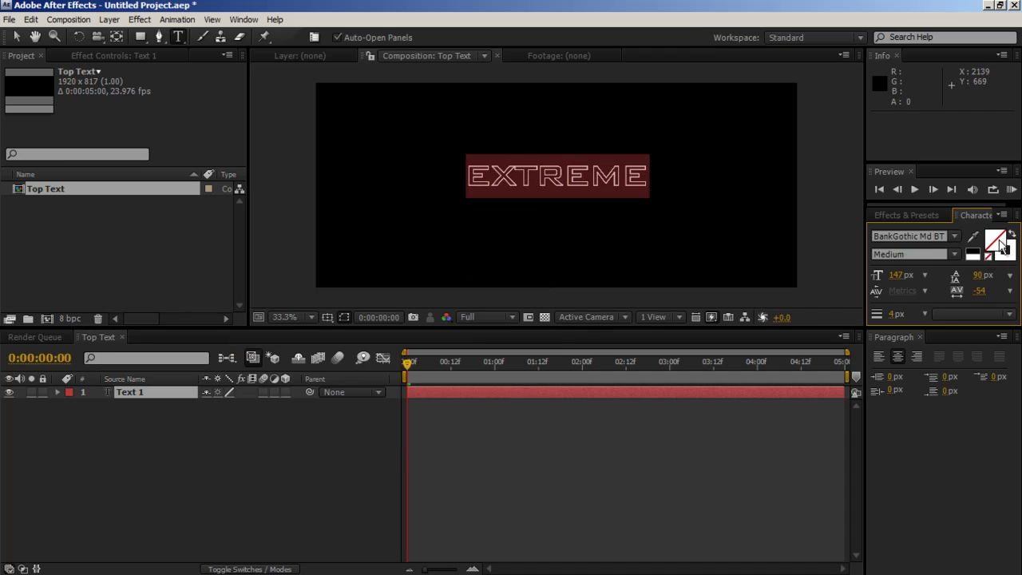
pyautogui.click(1011, 234)
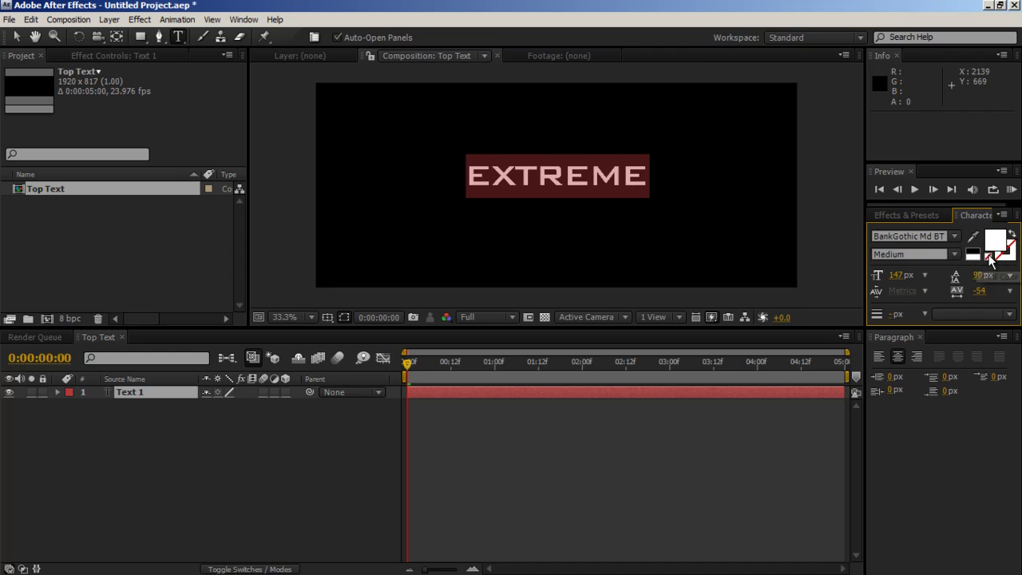
pyautogui.click(289, 437)
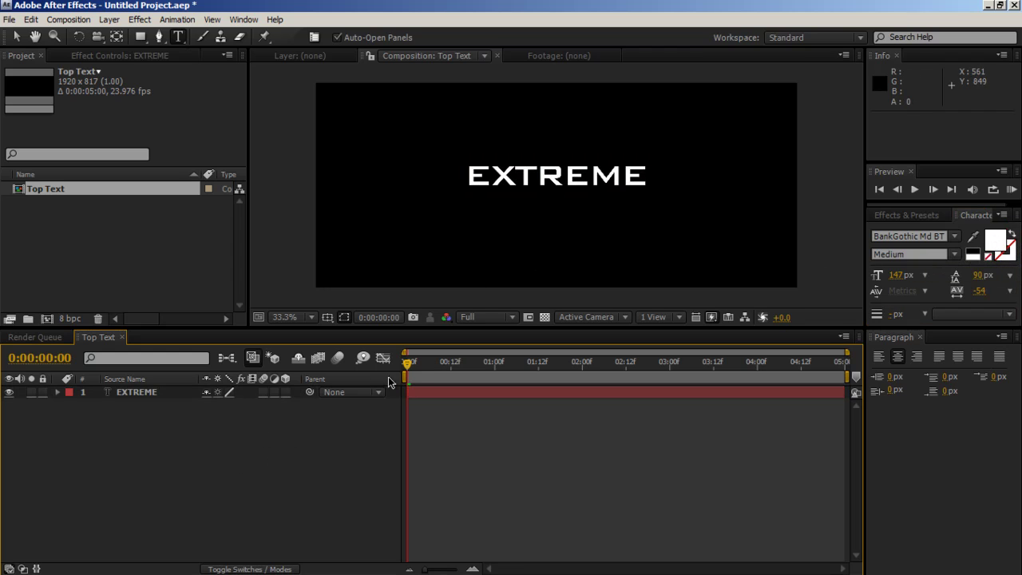
# Show the title/action safe guides and scale the EXTREME layer to 65%
pyautogui.click(328, 317)
pyautogui.click(354, 335)
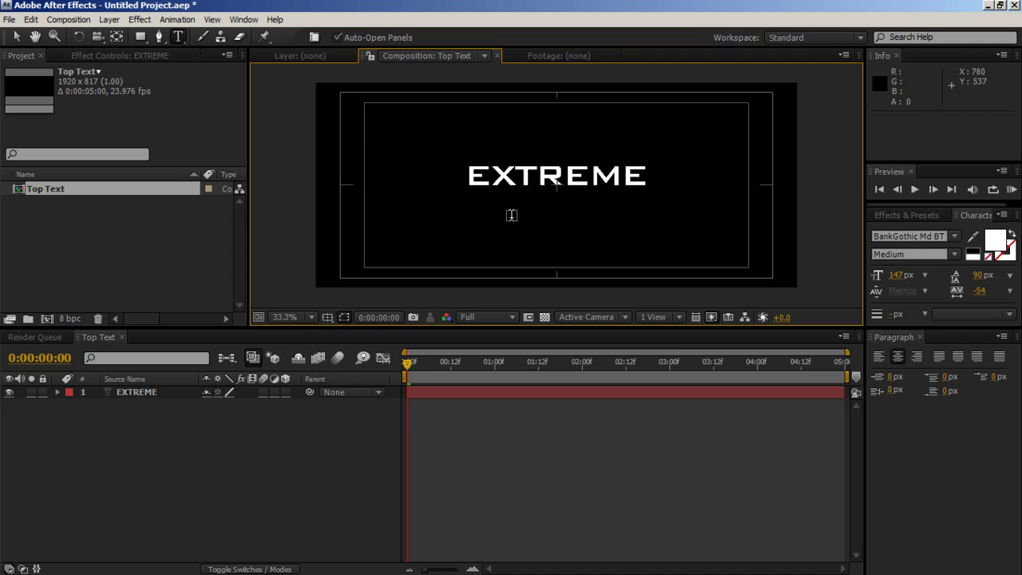
pyautogui.press('/')
pyautogui.press('v')
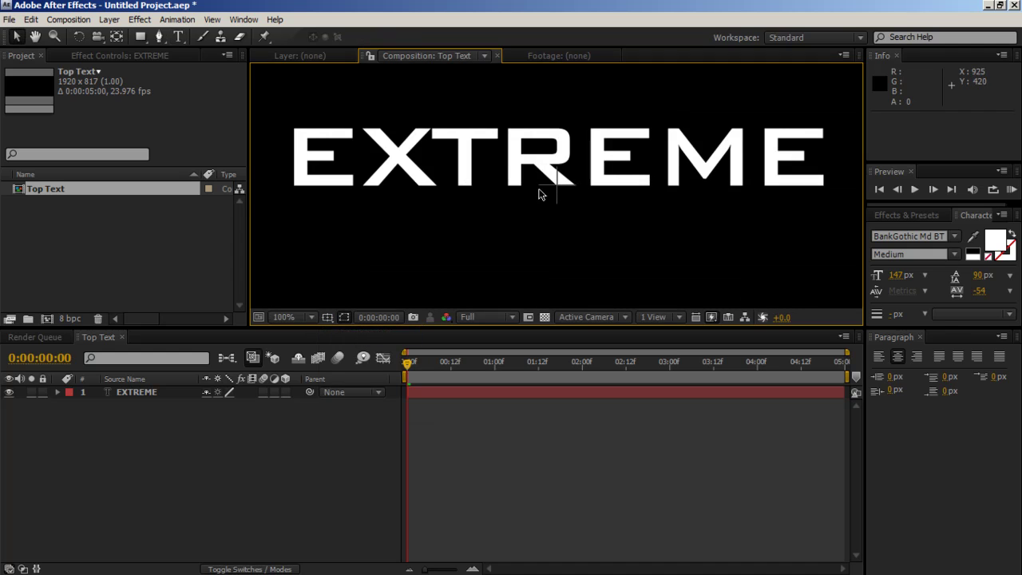
pyautogui.click(555, 185)
pyautogui.press('s')
pyautogui.moveTo(248, 411); pyautogui.dragTo(220, 411)
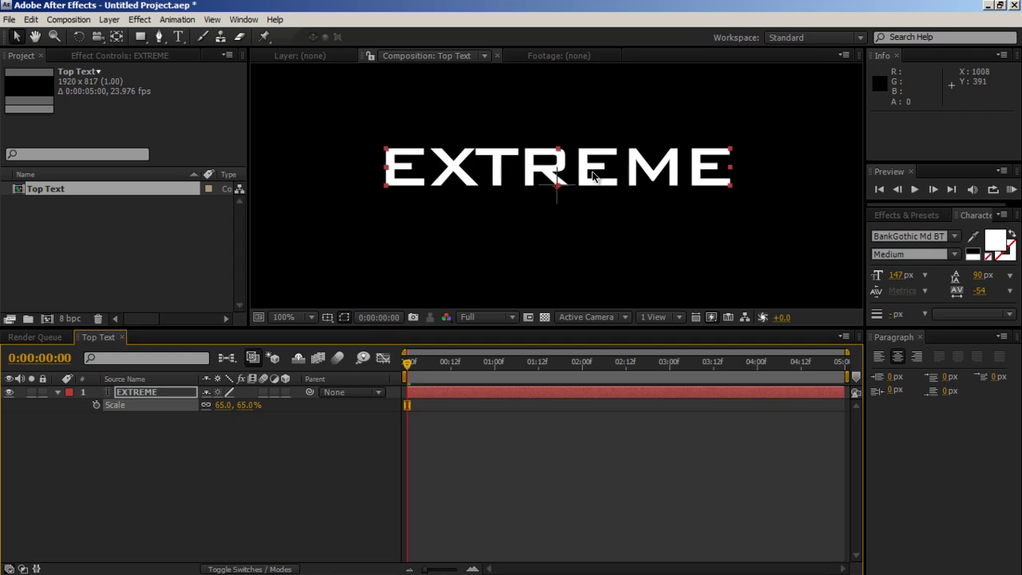
# Nudge the EXTREME layer up to position 960, 388.5, slightly above the composition's centre
pyautogui.press('Up')
pyautogui.press('Up')
pyautogui.press('Up')
pyautogui.press('Up')
pyautogui.press('Up')
pyautogui.press('Up')
pyautogui.press('Up')
pyautogui.press('Up')
pyautogui.press('Up')
pyautogui.press('Up')
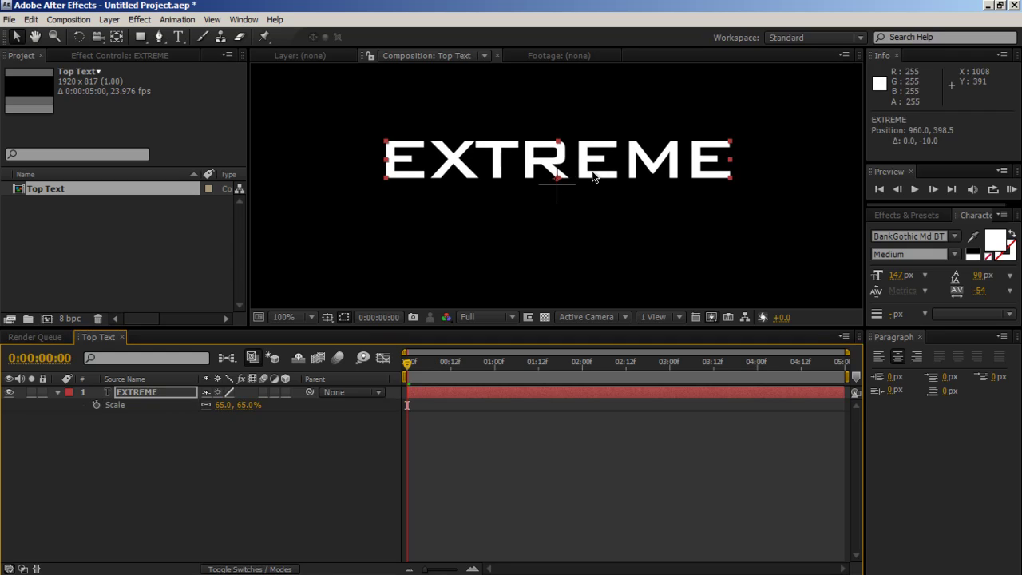
pyautogui.press(',')
pyautogui.press(',')
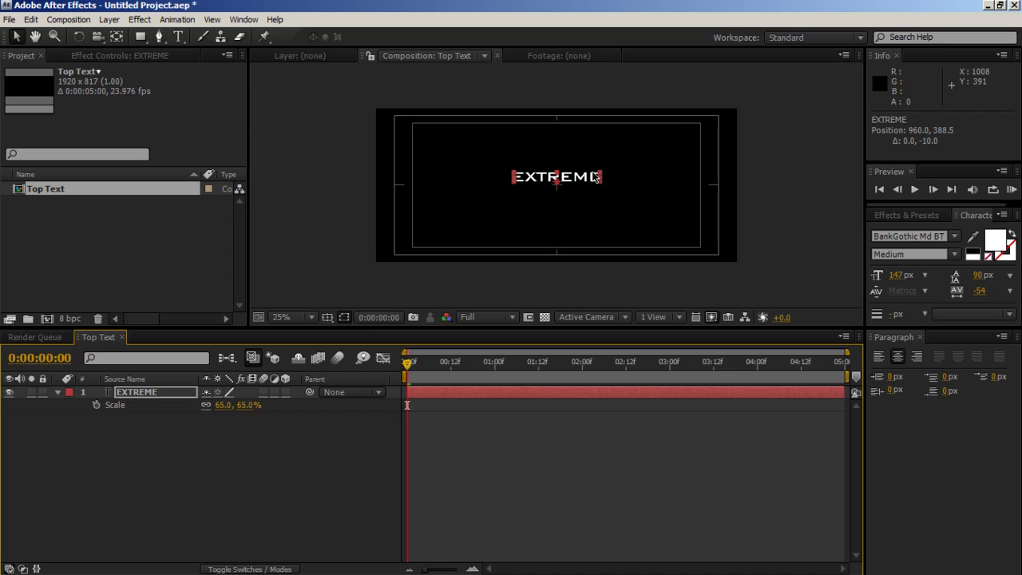
pyautogui.press('.')
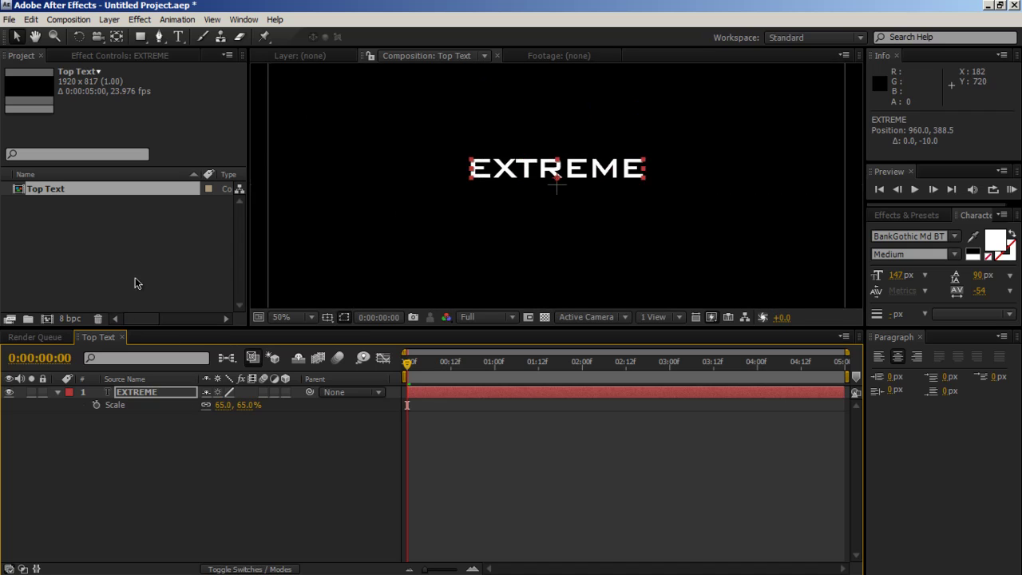
# Create a second composition named Bottom Text with the same settings
pyautogui.click(76, 224)
pyautogui.rightClick(77, 231)
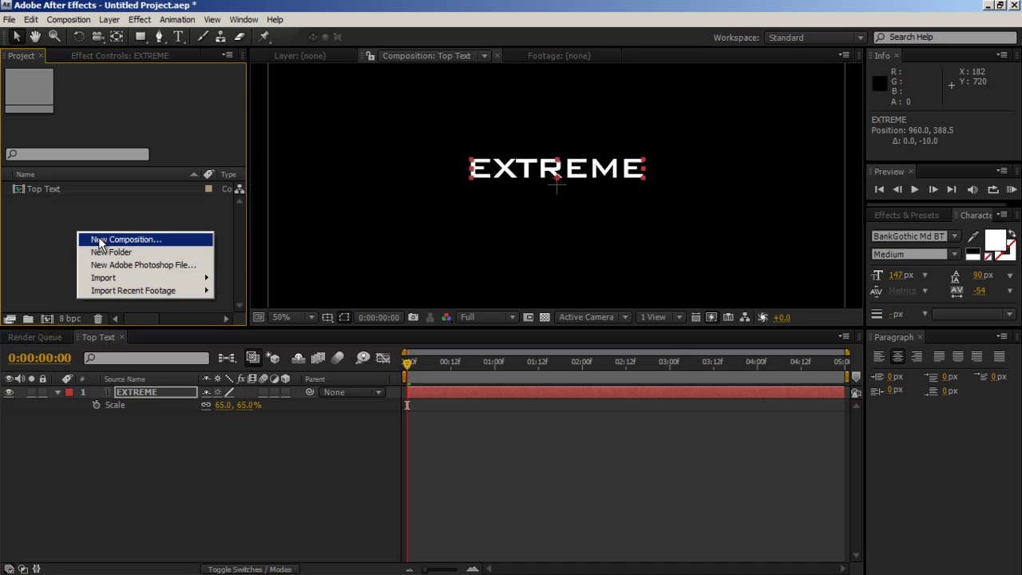
pyautogui.click(100, 240)
pyautogui.write('B')
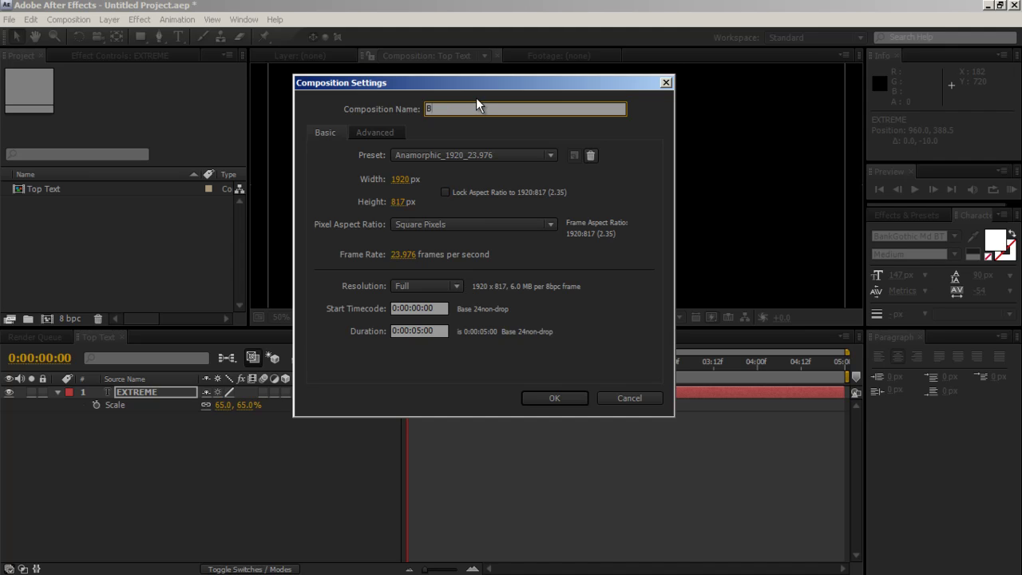
pyautogui.write('ottom Text')
pyautogui.press('Return')
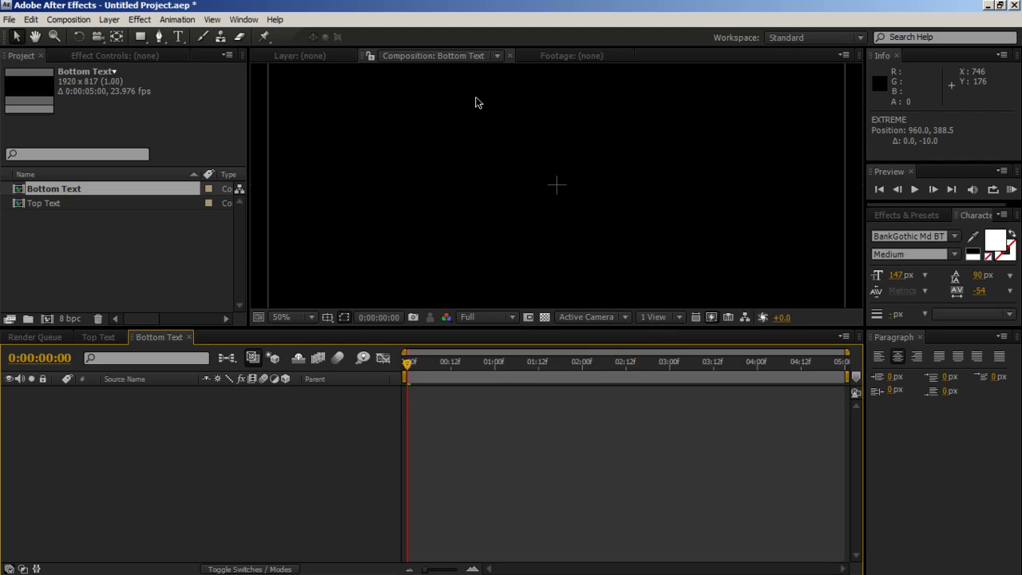
# Add a text layer reading TOOTORIALS to the Bottom Text composition
pyautogui.rightClick(123, 406)
pyautogui.moveTo(143, 412)
pyautogui.click(397, 437)
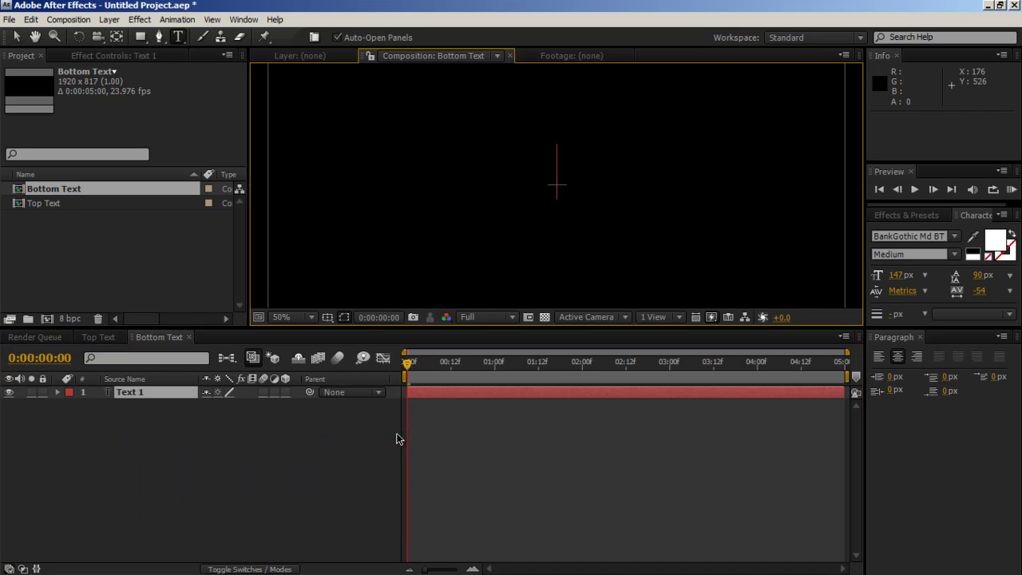
pyautogui.write('TOOTORIALS')
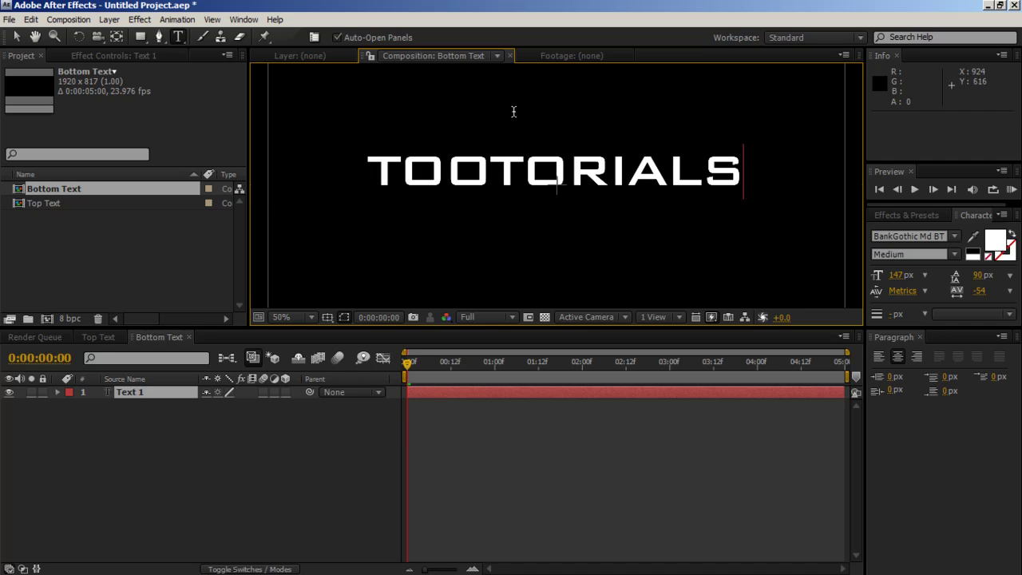
pyautogui.press('KP_Enter')
# Nudge the TOOTORIALS layer down and slightly right to position 970, 508.5
pyautogui.hotkey('shift', 'Down')
pyautogui.hotkey('shift', 'Down')
pyautogui.hotkey('shift', 'Down')
pyautogui.hotkey('shift', 'Down')
pyautogui.hotkey('shift', 'Down')
pyautogui.hotkey('shift', 'Down')
pyautogui.hotkey('shift', 'Down')
pyautogui.hotkey('shift', 'Down')
pyautogui.hotkey('shift', 'Down')
pyautogui.hotkey('shift', 'Down')
pyautogui.hotkey('shift', 'Down')
pyautogui.hotkey('shift', 'Down')
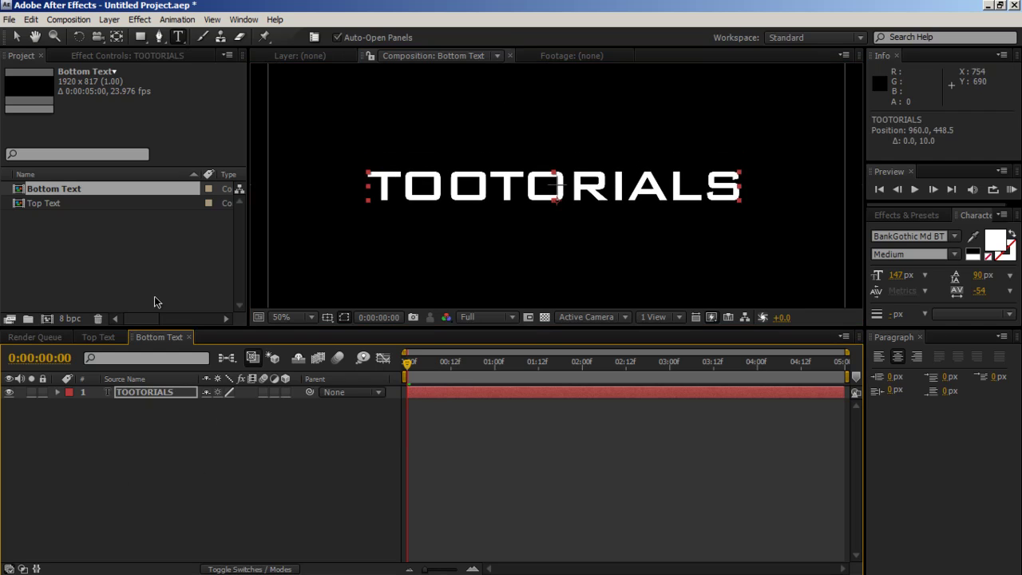
pyautogui.hotkey('shift', 'Right')
pyautogui.hotkey('shift', 'Right')
pyautogui.press('Left')
pyautogui.press('Left')
pyautogui.press('Left')
pyautogui.press('Left')
pyautogui.press('Left')
pyautogui.press('Left')
pyautogui.press('Left')
pyautogui.press('Left')
pyautogui.press('Left')
pyautogui.press('Left')
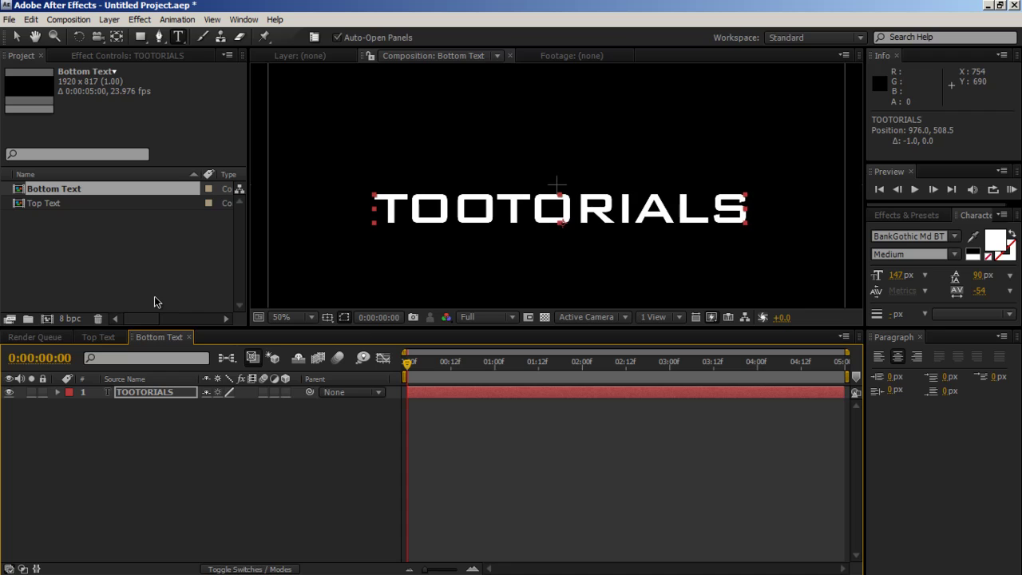
# Scale the TOOTORIALS layer to 133% and lower it to position 970, 534.5
pyautogui.press('s')
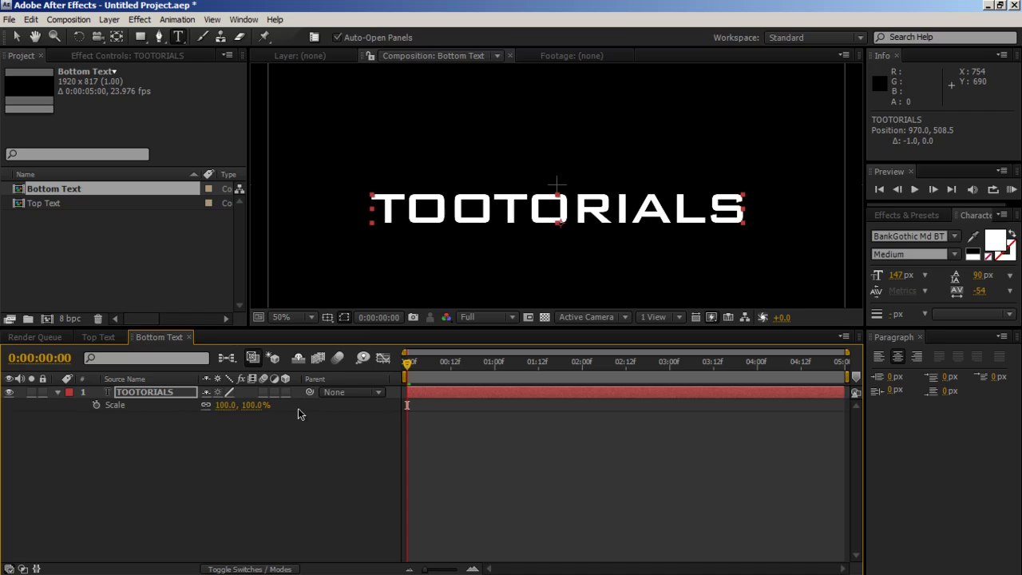
pyautogui.moveTo(245, 408); pyautogui.dragTo(279, 409)
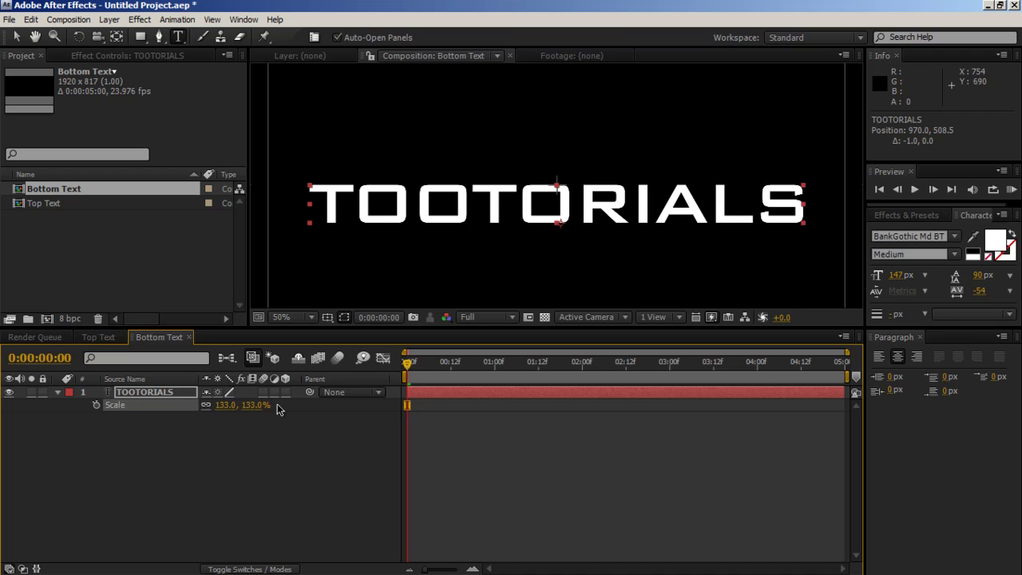
pyautogui.press('Down')
pyautogui.press('Down')
pyautogui.press('Down')
pyautogui.press('Down')
pyautogui.press('Down')
pyautogui.press('Down')
pyautogui.press('Down')
pyautogui.press('Down')
pyautogui.press('Down')
pyautogui.press('Down')
pyautogui.press('Down')
pyautogui.press('Down')
pyautogui.press('Down')
pyautogui.press('Down')
pyautogui.press('Down')
pyautogui.press('Down')
pyautogui.press('Down')
pyautogui.press('Down')
pyautogui.press('Down')
pyautogui.press('Down')
pyautogui.press('Down')
pyautogui.press('Down')
pyautogui.press('Down')
pyautogui.press('Down')
pyautogui.press('Down')
pyautogui.press('Down')
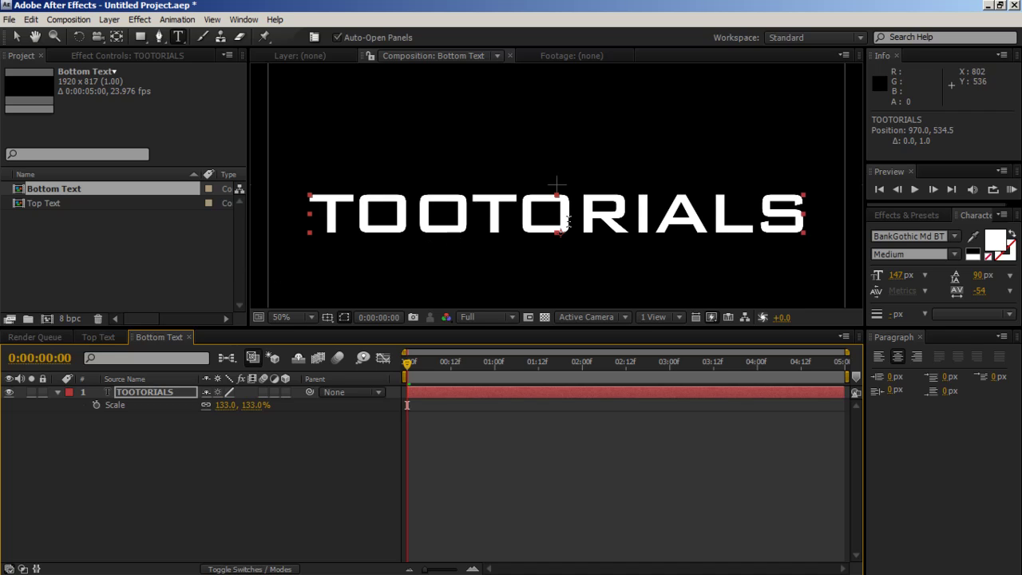
# Change the fill colour of the TOOTORIALS text to a very dark grey
pyautogui.click(992, 247)
pyautogui.click(185, 418)
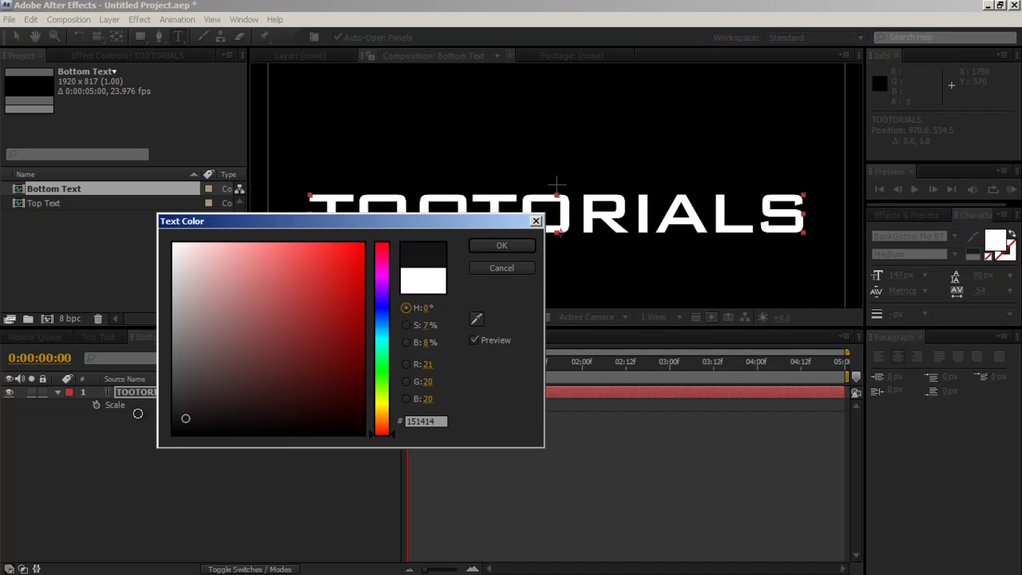
pyautogui.moveTo(150, 415); pyautogui.dragTo(137, 413)
pyautogui.press('Return')
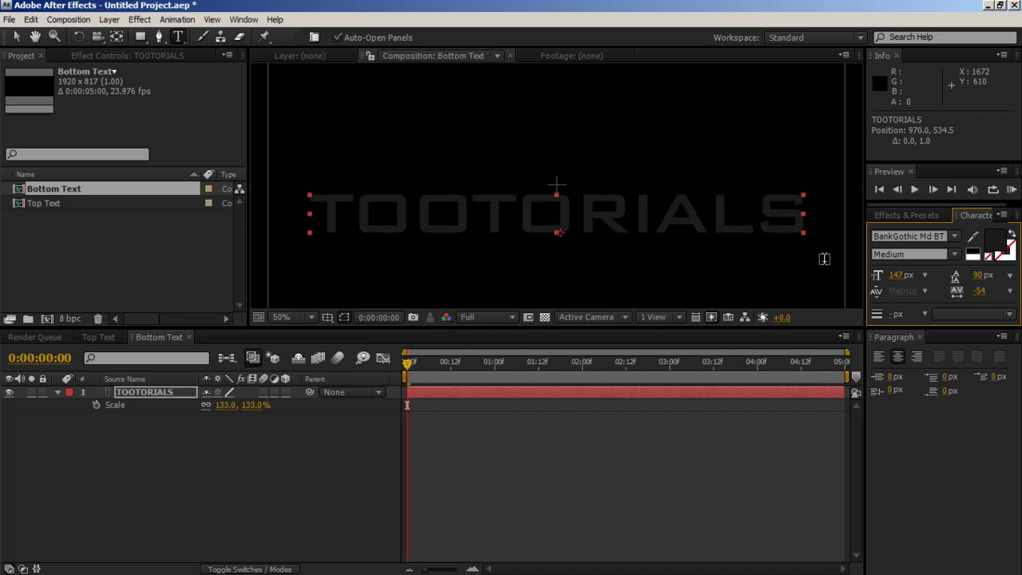
# Give the TOOTORIALS text a white stroke 3 px wide
pyautogui.click(1010, 254)
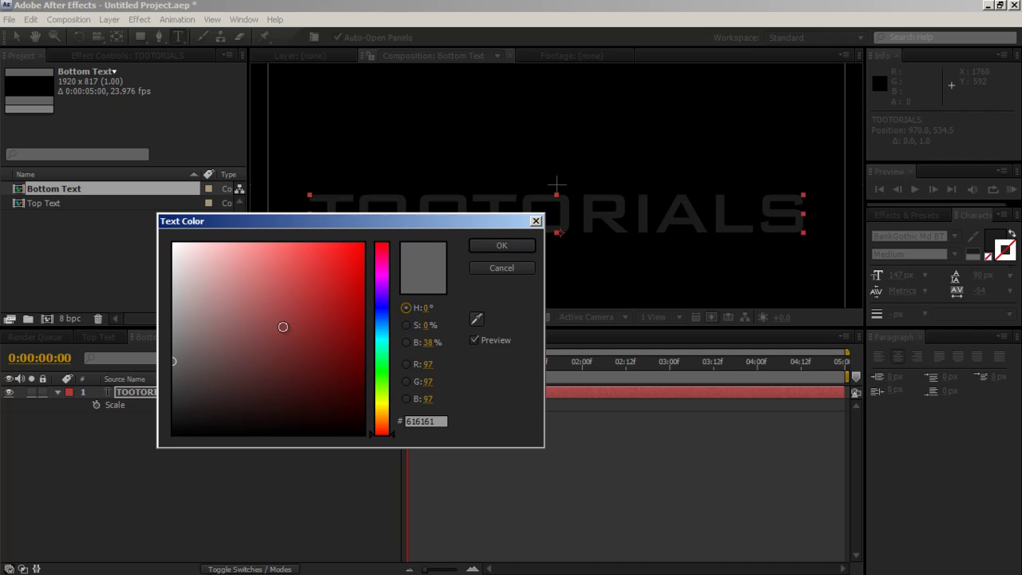
pyautogui.moveTo(293, 336); pyautogui.dragTo(174, 237)
pyautogui.press('Return')
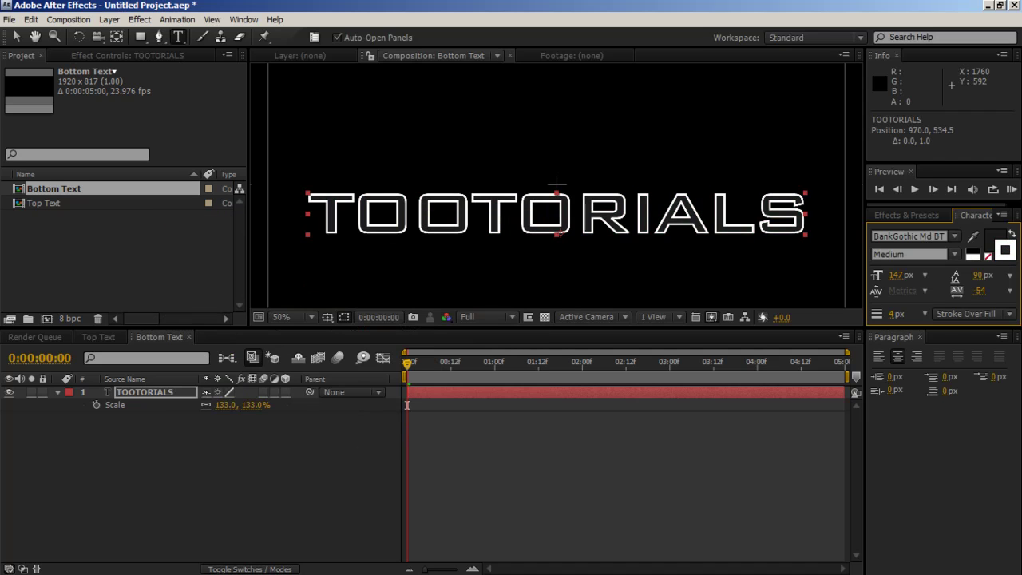
pyautogui.click(890, 313)
pyautogui.write('3')
pyautogui.press('Return')
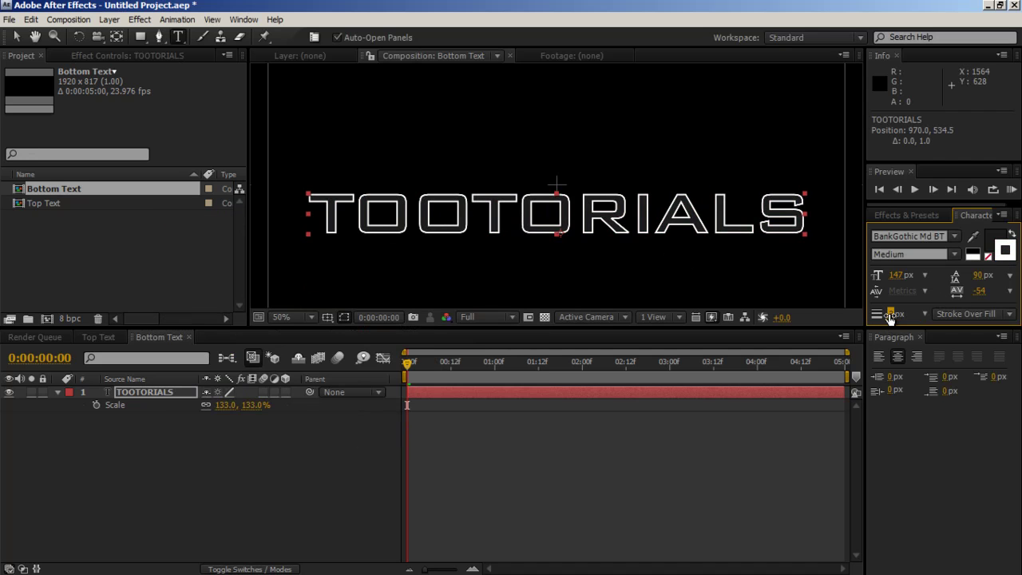
pyautogui.click(951, 412)
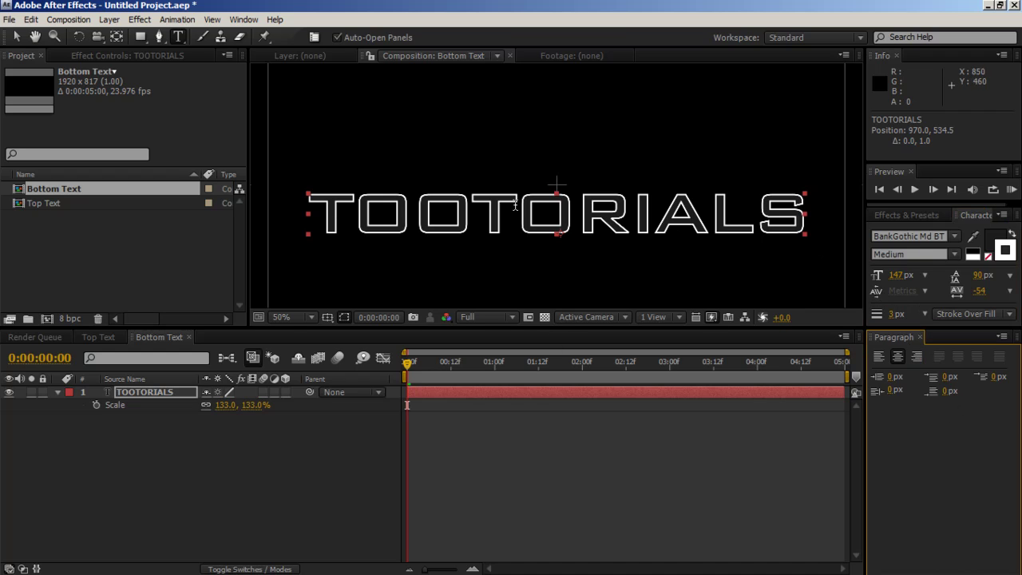
# Create a composition named Main Comp and place Top Text in it with Bottom Text layered above
pyautogui.scroll(-1, 515, 205)
pyautogui.rightClick(60, 234)
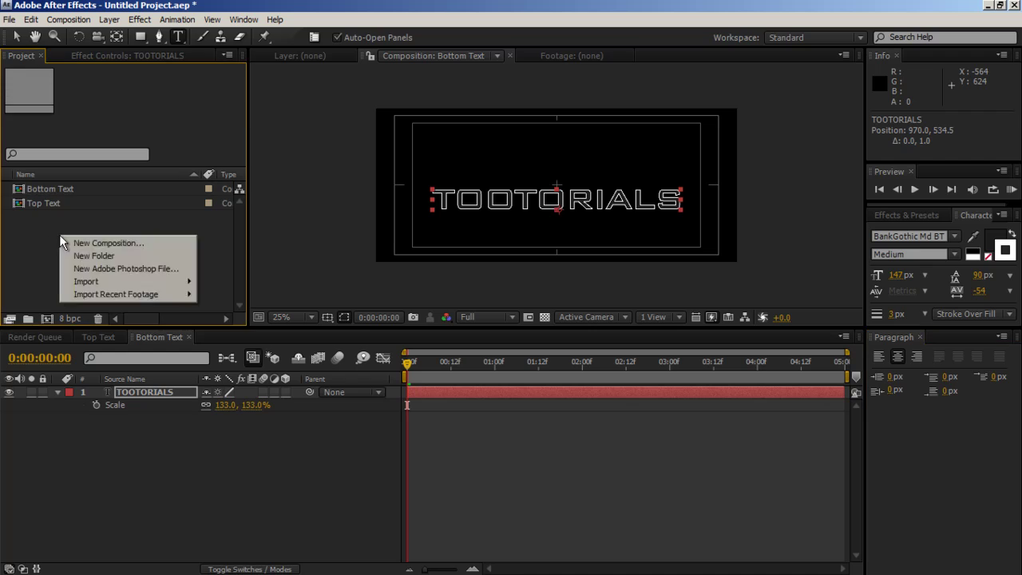
pyautogui.click(84, 243)
pyautogui.write('Main Comp')
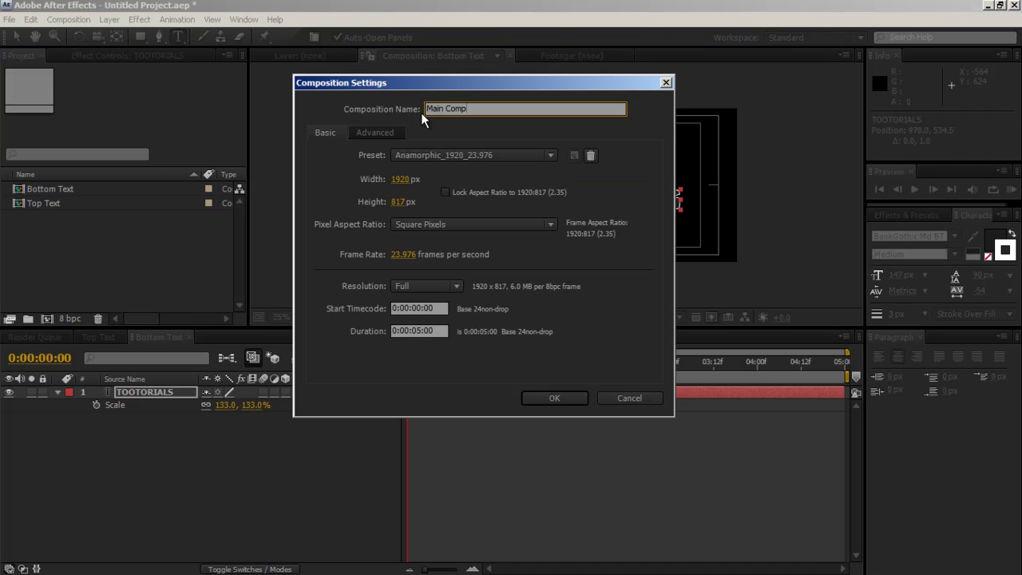
pyautogui.press('Return')
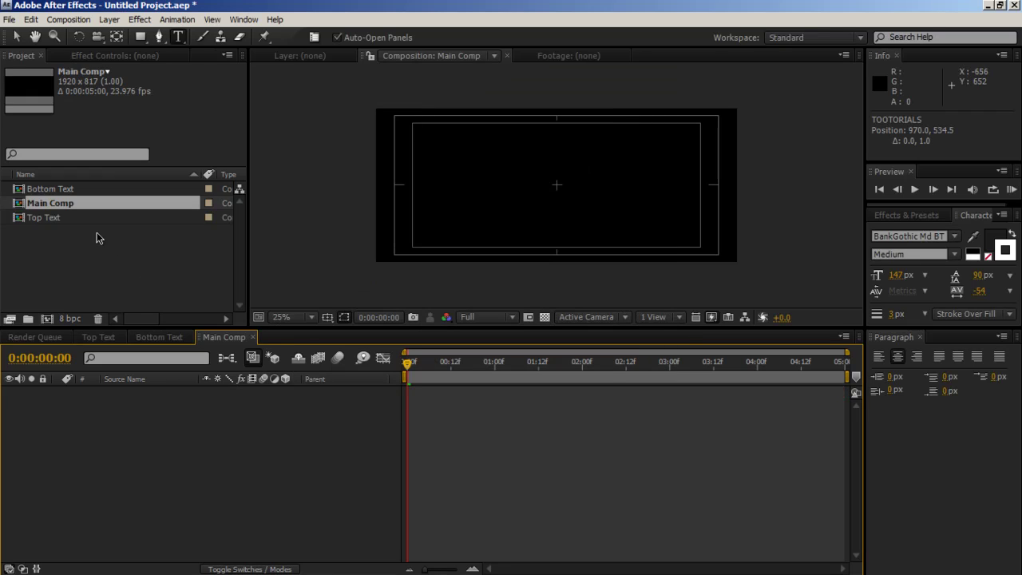
pyautogui.moveTo(53, 218); pyautogui.dragTo(110, 412)
pyautogui.moveTo(79, 192); pyautogui.dragTo(144, 394)
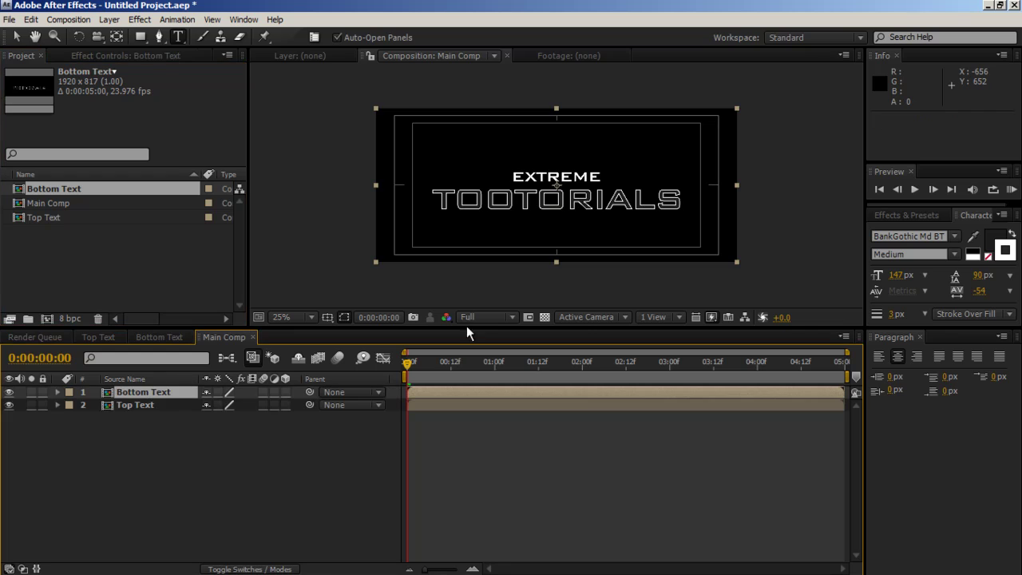
# Examine the combined EXTREME TOOTORIALS title in Main Comp up close and as a whole
pyautogui.press('.')
pyautogui.press('.')
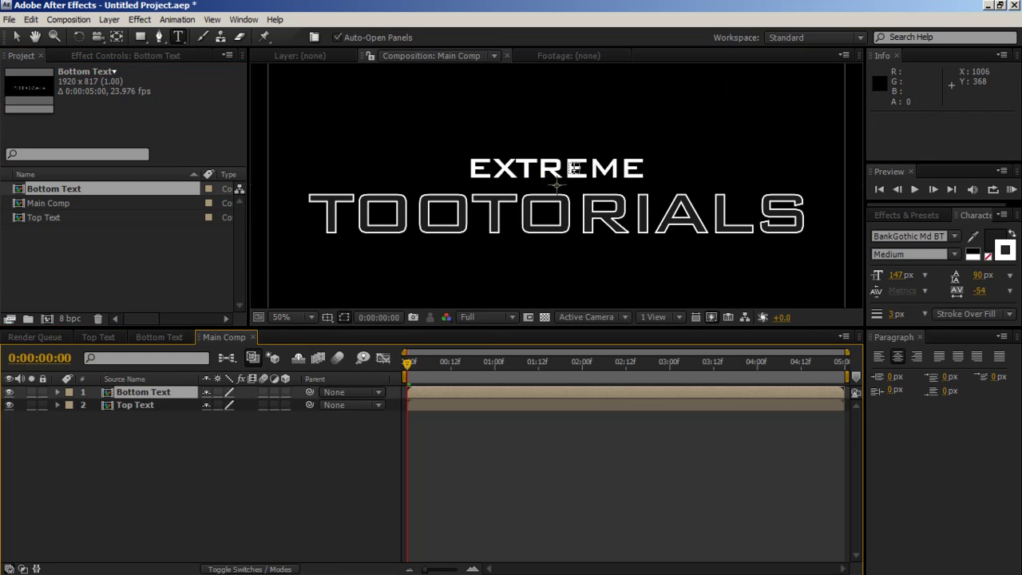
pyautogui.press('.')
pyautogui.press('.')
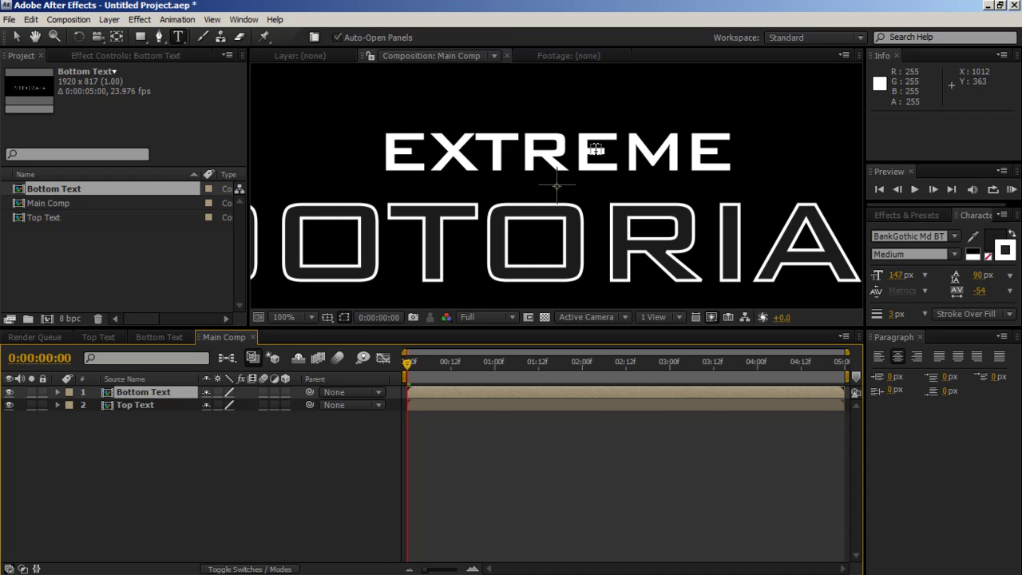
pyautogui.press(',')
pyautogui.press(',')
pyautogui.press(',')
pyautogui.press(',')
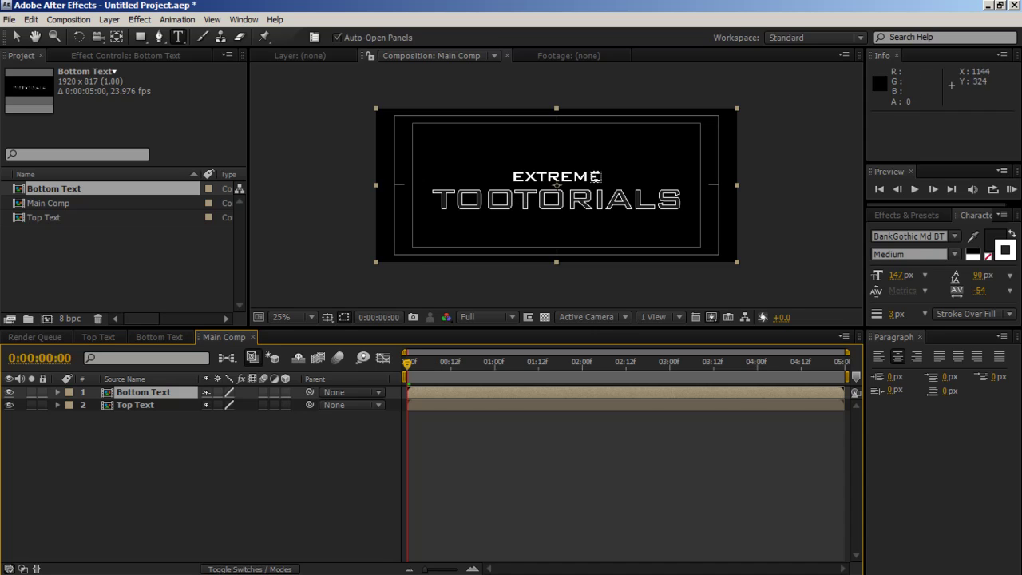
# In the Bottom Text composition, scale the TOOTORIALS layer to 81% and raise it to position 970, 490.5
pyautogui.click(159, 337)
pyautogui.moveTo(244, 405); pyautogui.dragTo(213, 405)
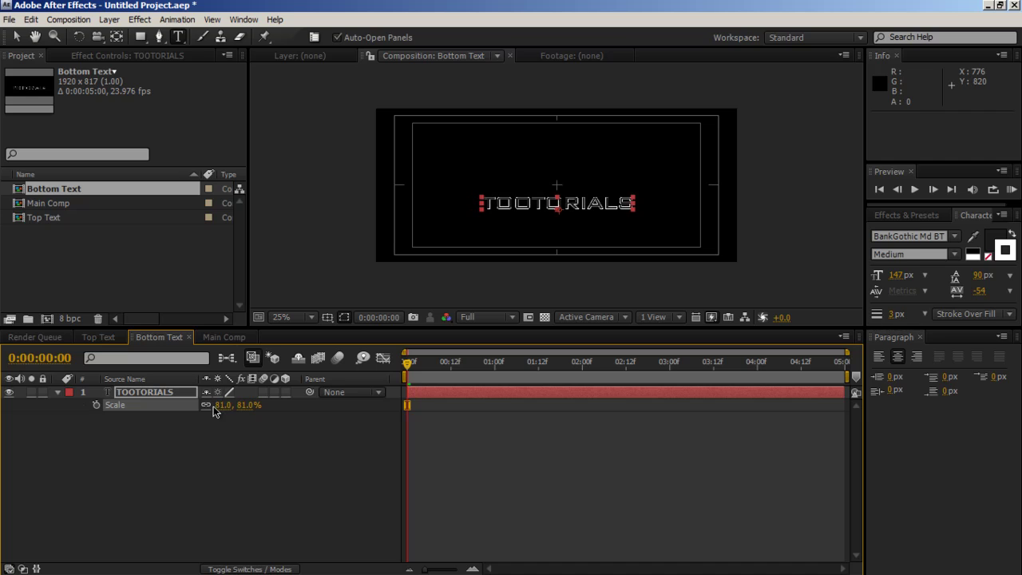
pyautogui.hotkey('shift', 'Up')
pyautogui.press('Up')
pyautogui.press('Up')
pyautogui.press('Up')
pyautogui.press('Up')
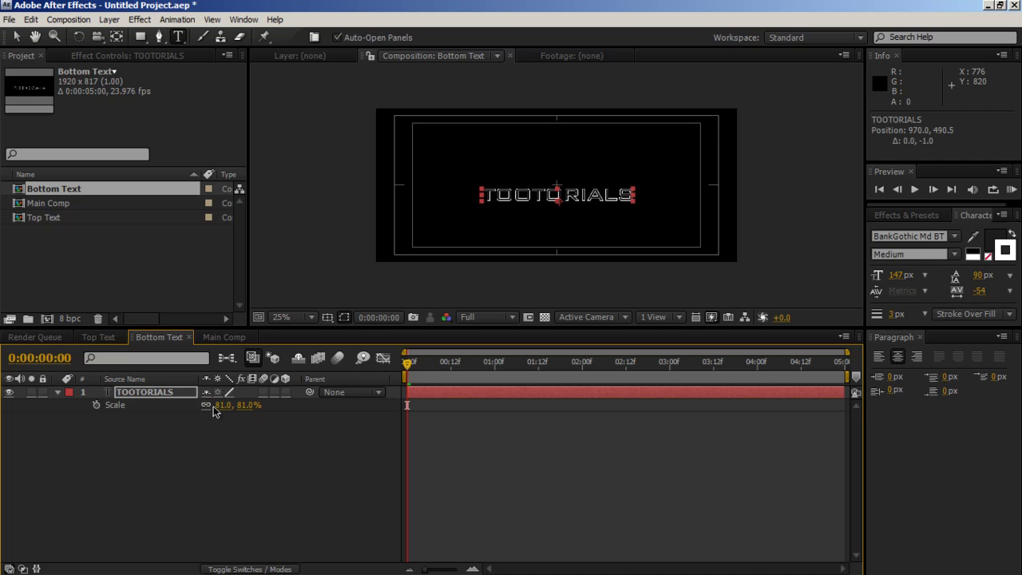
# Scale down the EXTREME layer in the Top Text composition and return to Main Comp
pyautogui.click(105, 337)
pyautogui.moveTo(238, 405); pyautogui.dragTo(228, 404)
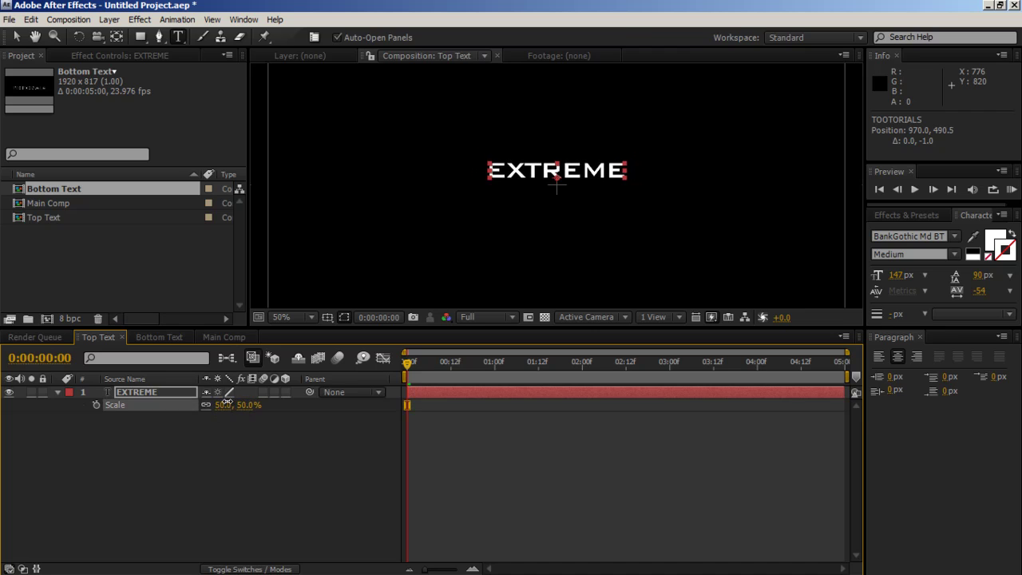
pyautogui.click(209, 338)
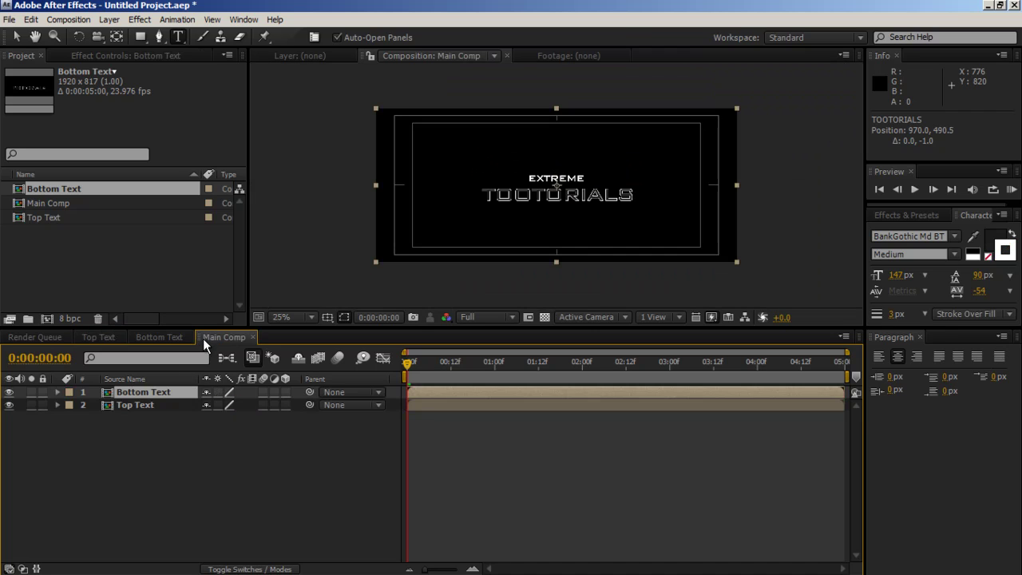
pyautogui.click(254, 420)
pyautogui.press('.')
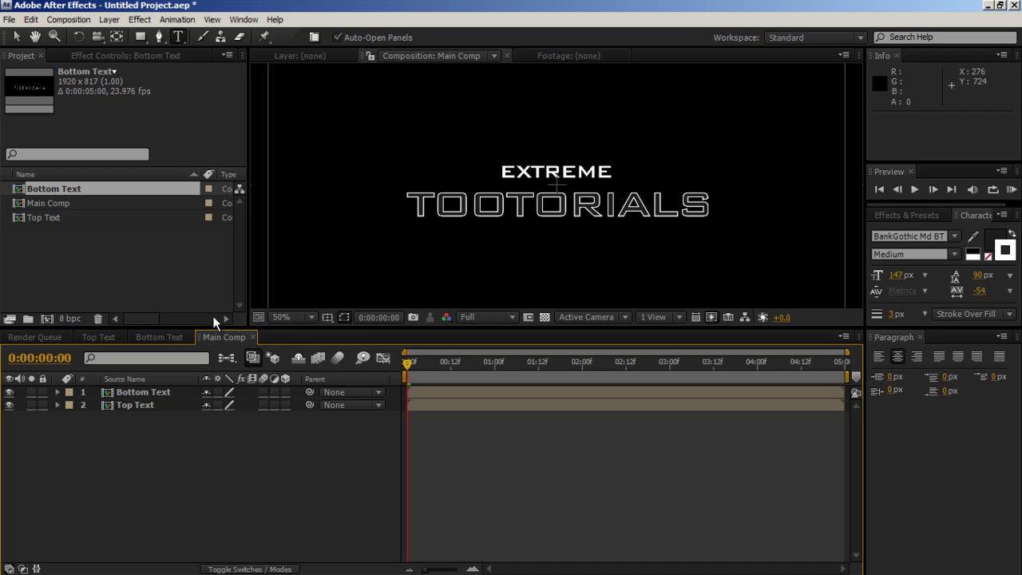
# Move the Top Text layer above Bottom Text in Main Comp and hide Top Text
pyautogui.click(8, 393)
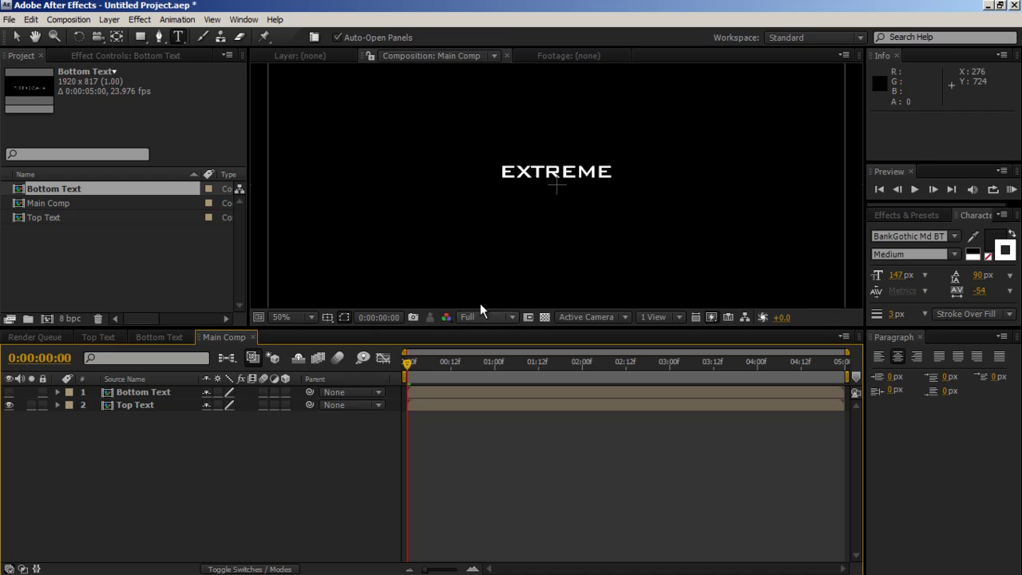
pyautogui.click(9, 392)
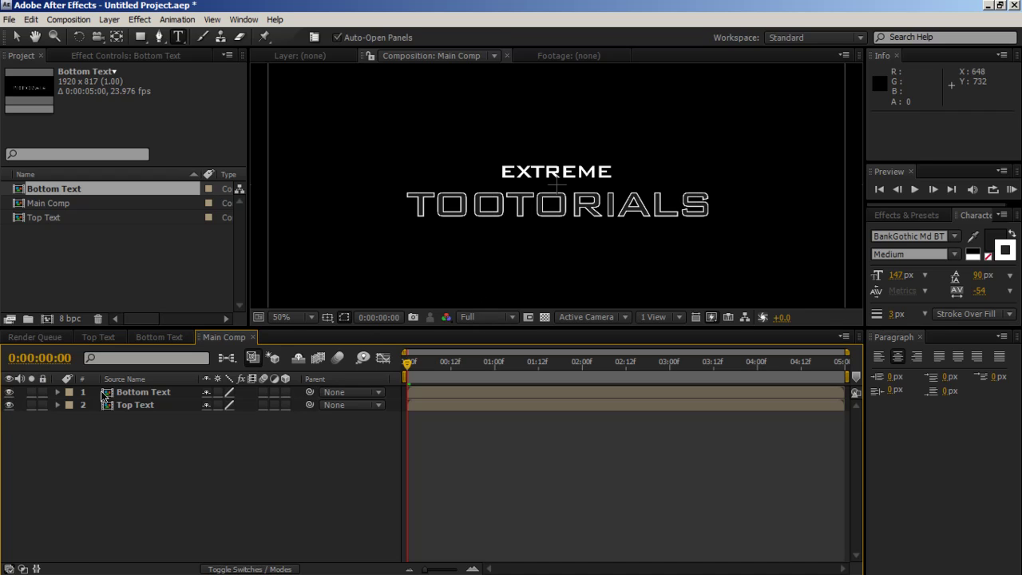
pyautogui.moveTo(132, 405); pyautogui.dragTo(133, 388)
pyautogui.click(9, 392)
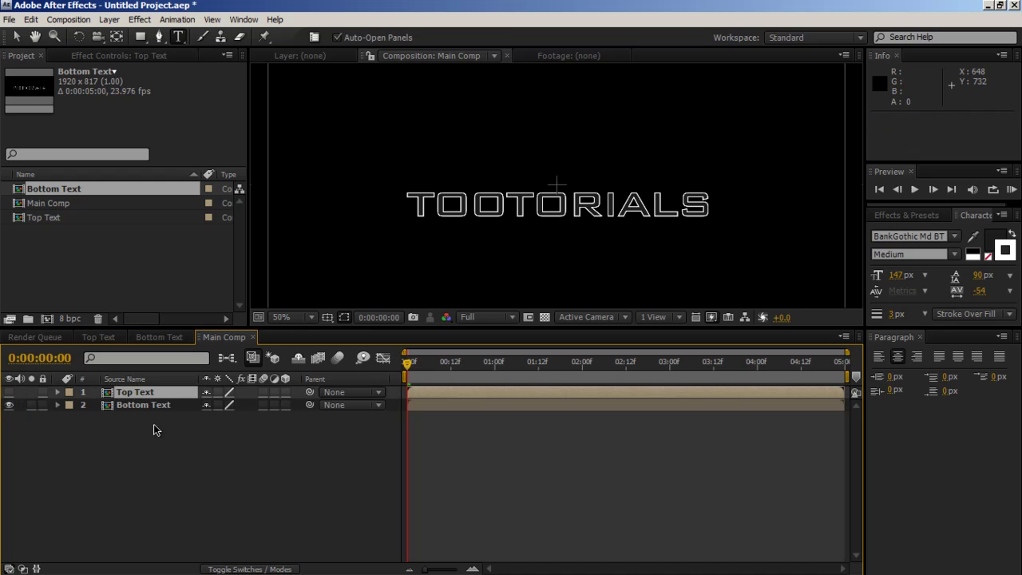
# Make the Bottom Text layer in Main Comp a 3D layer
pyautogui.click(148, 405)
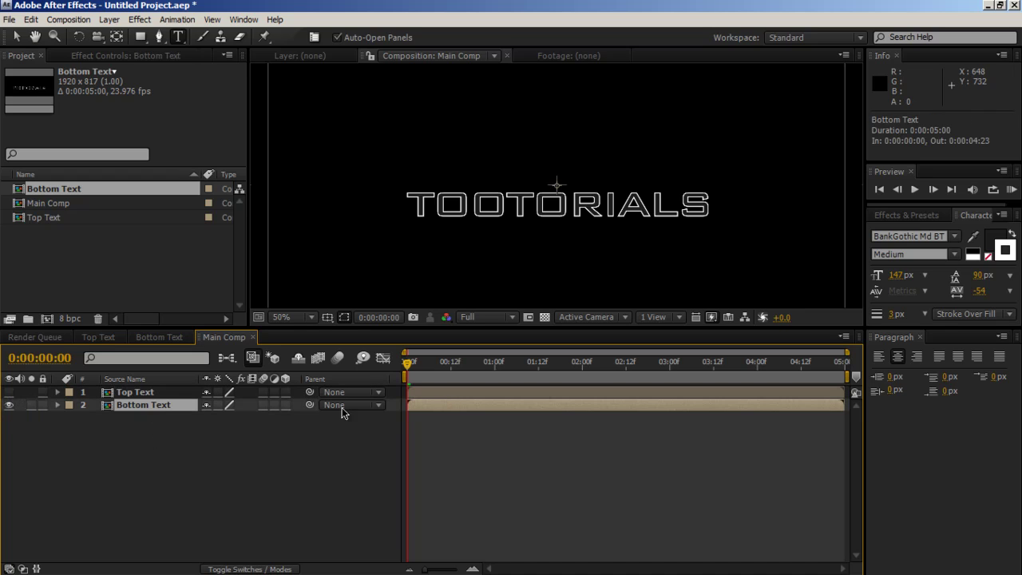
pyautogui.click(285, 405)
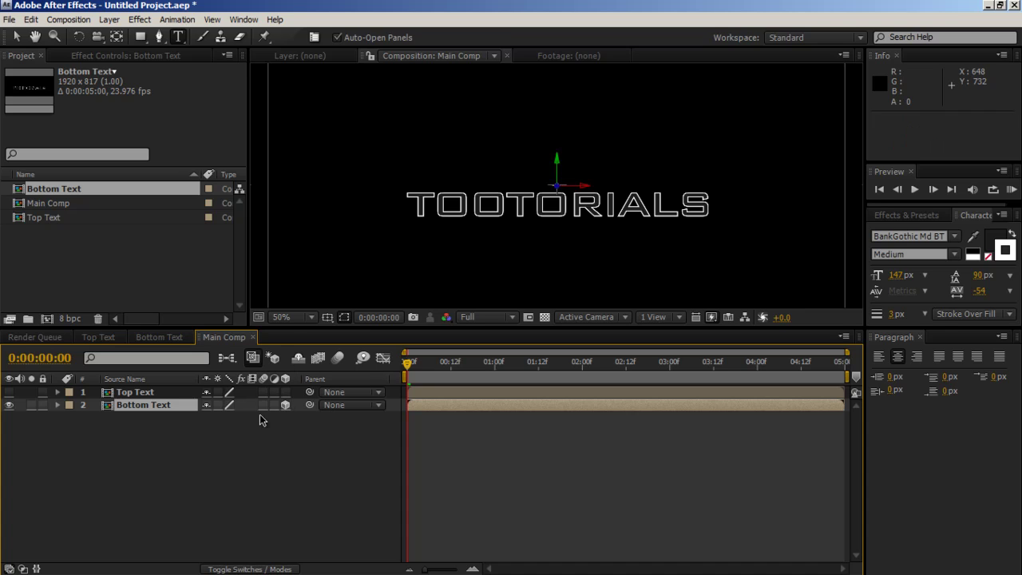
pyautogui.click(270, 570)
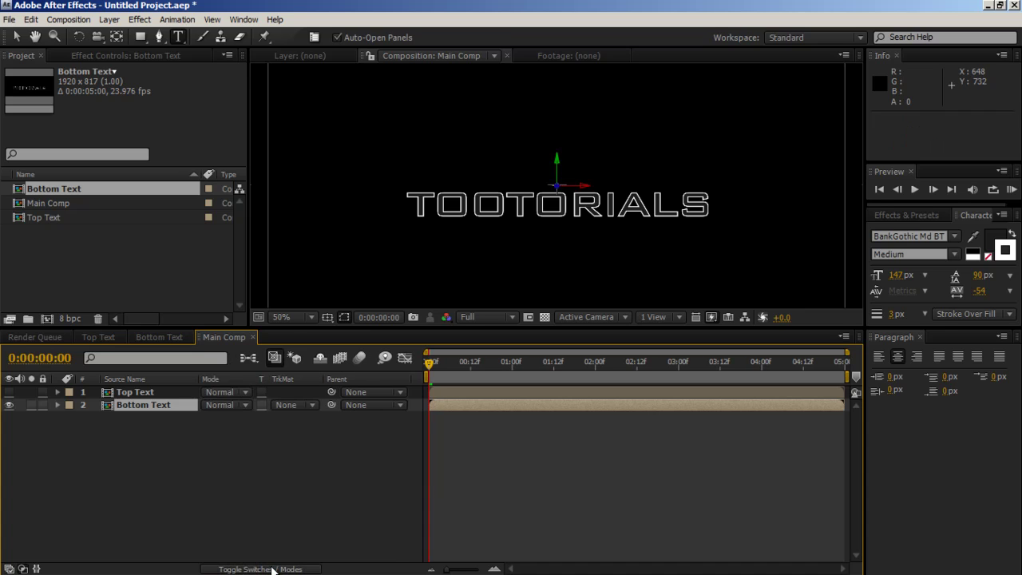
pyautogui.click(272, 569)
pyautogui.click(257, 569)
pyautogui.click(257, 570)
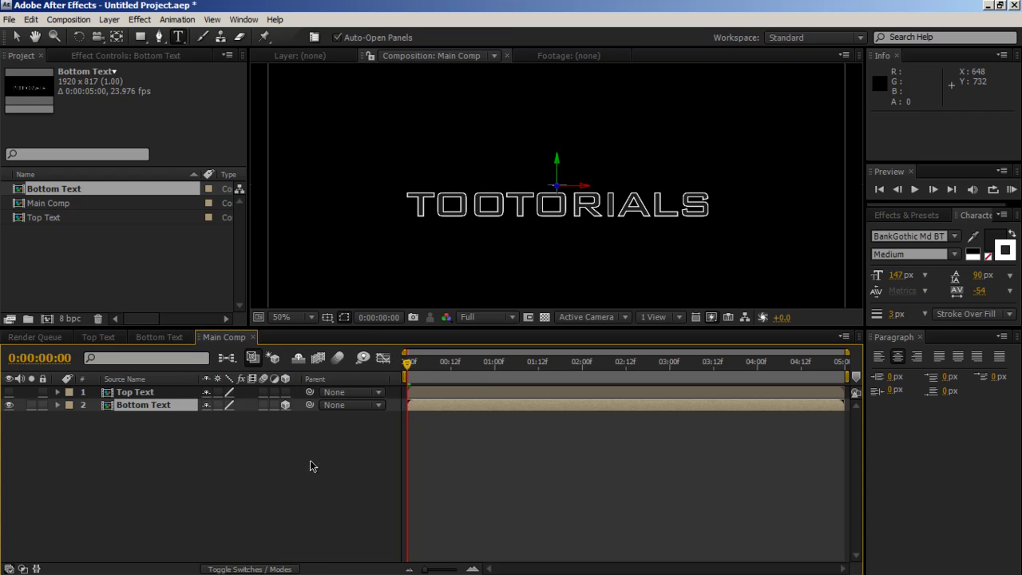
pyautogui.click(229, 404)
pyautogui.click(229, 404)
pyautogui.click(272, 405)
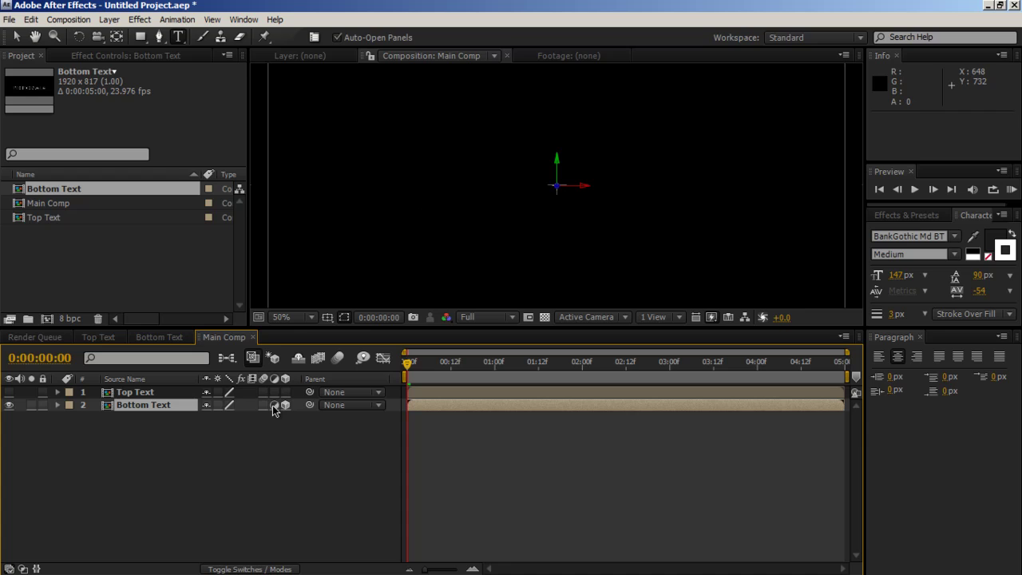
pyautogui.click(272, 405)
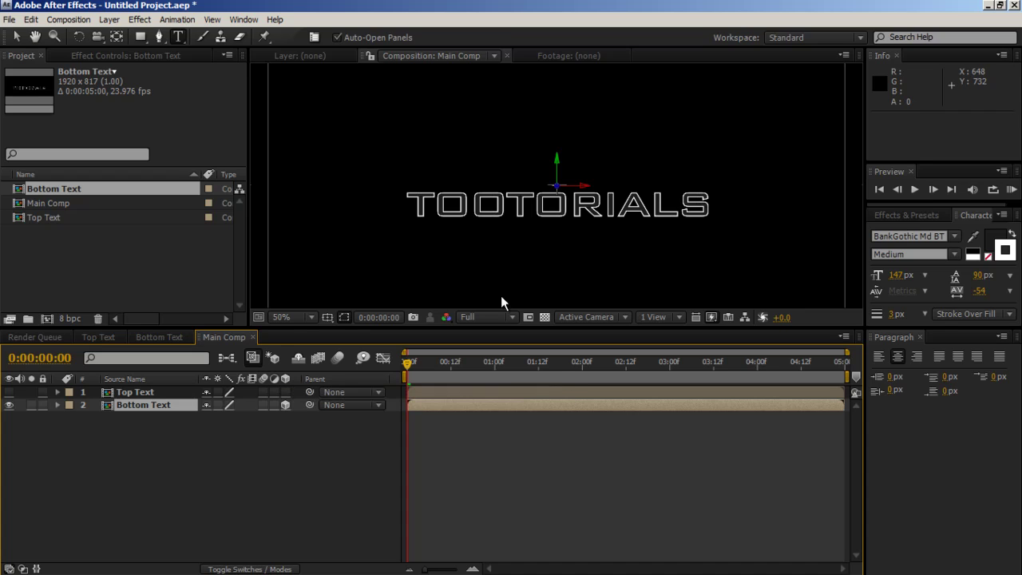
# Add a new camera with the 28mm preset to Main Comp
pyautogui.press('/')
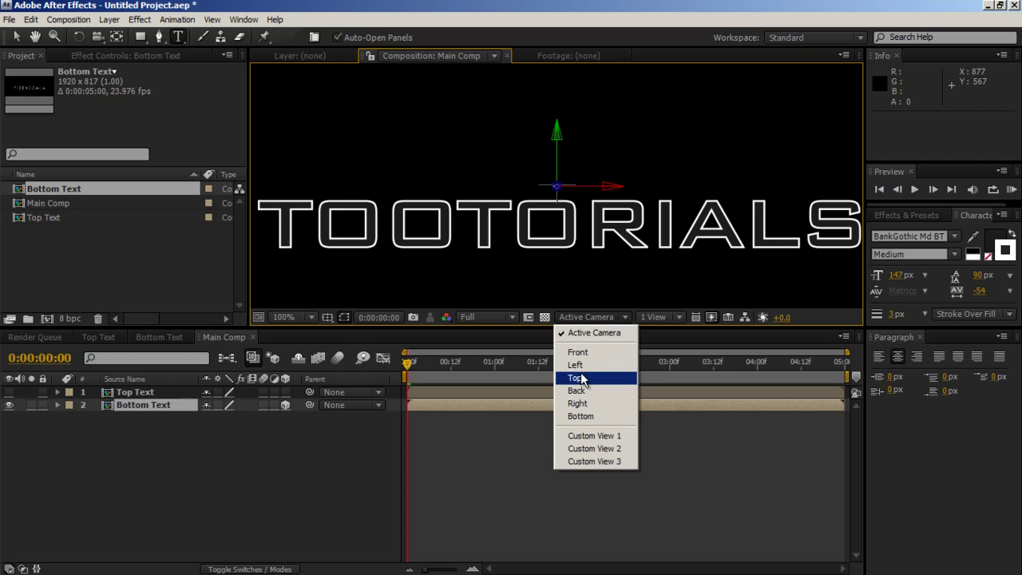
pyautogui.rightClick(213, 429)
pyautogui.moveTo(258, 441)
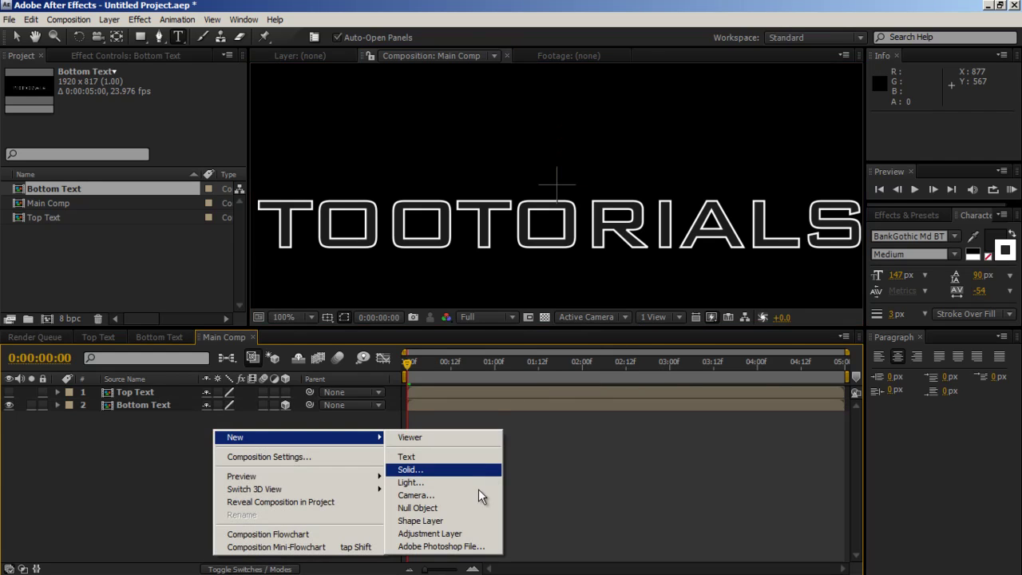
pyautogui.click(468, 500)
pyautogui.click(568, 142)
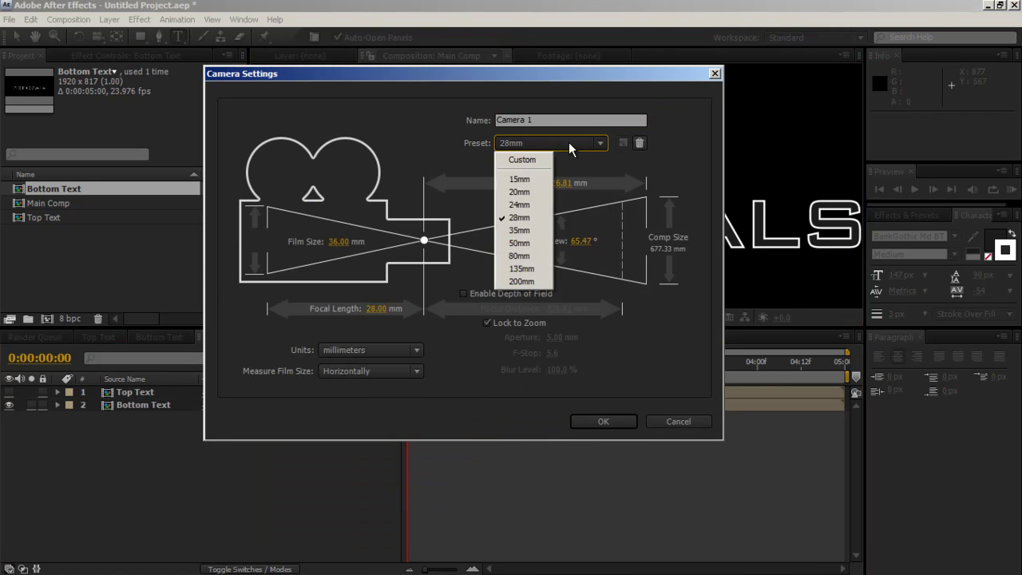
pyautogui.click(519, 222)
pyautogui.click(601, 425)
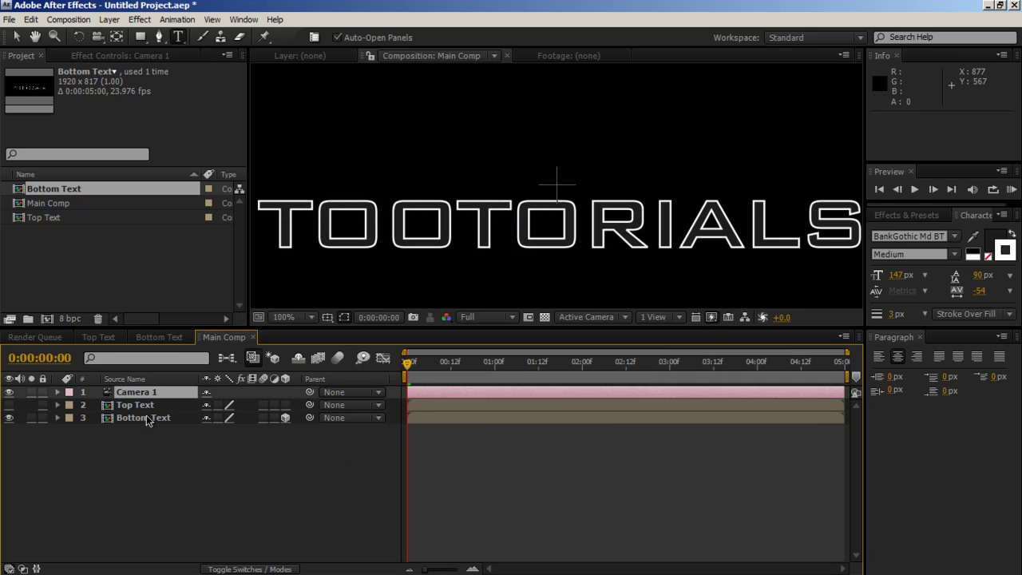
# In the Top view, duplicate Bottom Text repeatedly, moving each successive copy 4 px further back in depth until the Z position is 56
pyautogui.click(147, 415)
pyautogui.click(591, 317)
pyautogui.click(599, 404)
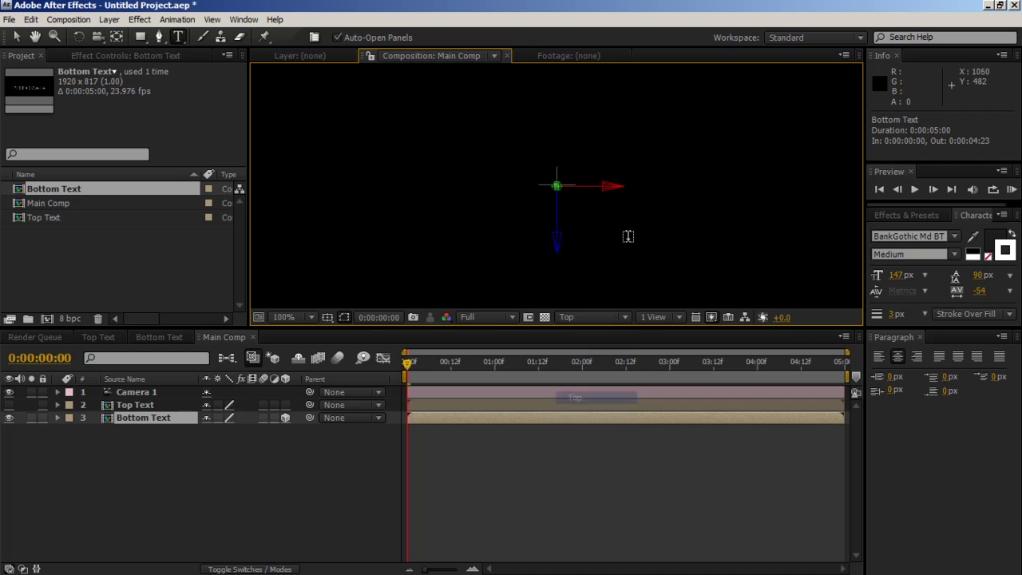
pyautogui.press(',')
pyautogui.press(',')
pyautogui.press(',')
pyautogui.press(',')
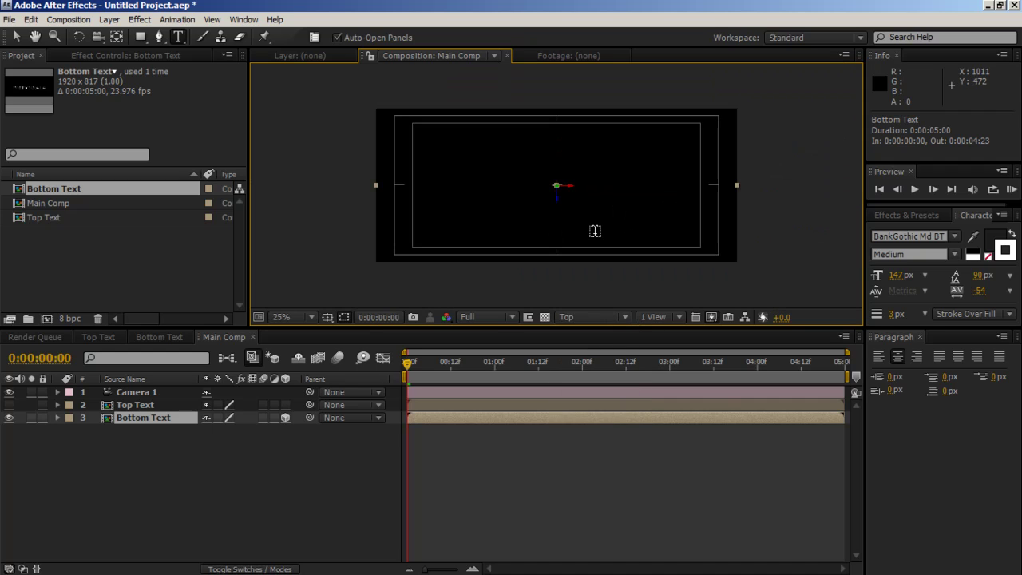
pyautogui.hotkey('ctrl', 'd')
pyautogui.press('Up')
pyautogui.hotkey('ctrl', 'd')
pyautogui.press('Up')
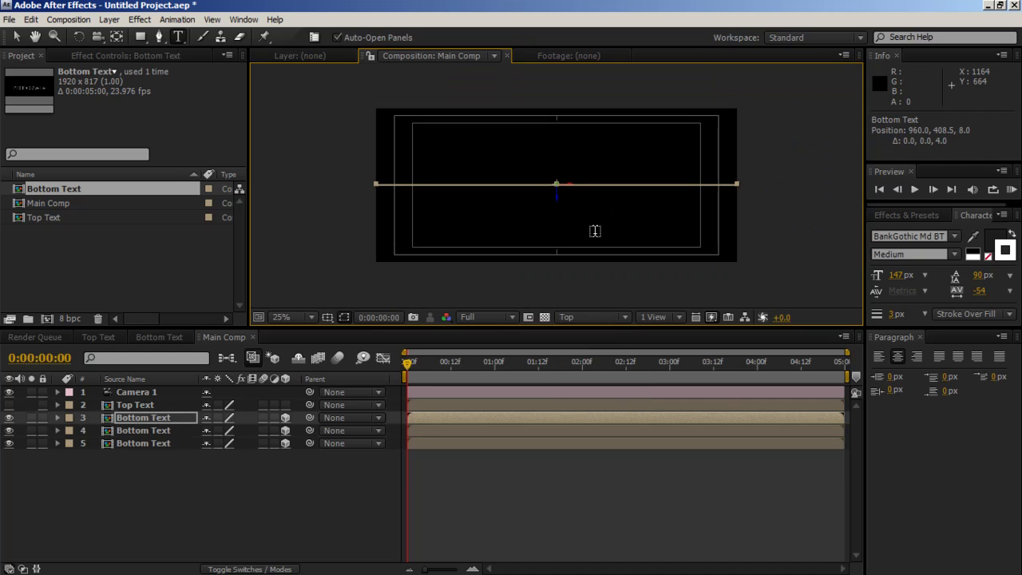
pyautogui.hotkey('ctrl', 'd')
pyautogui.hotkey('ctrl', 'd')
pyautogui.press('Up')
pyautogui.hotkey('ctrl', 'd')
pyautogui.press('Up')
pyautogui.hotkey('ctrl', 'd')
pyautogui.press('Up')
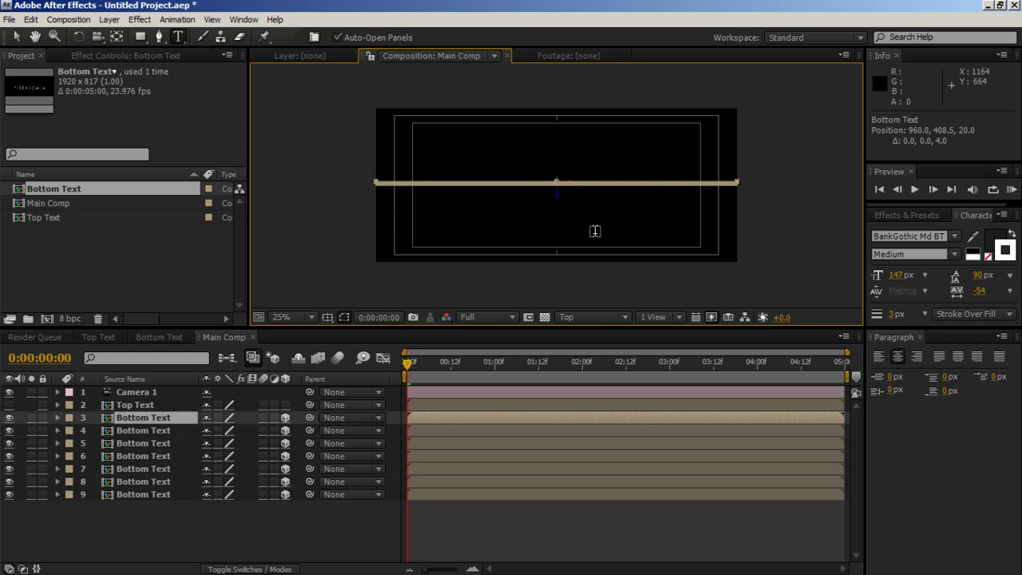
pyautogui.hotkey('ctrl', 'd')
pyautogui.press('Up')
pyautogui.hotkey('ctrl', 'd')
pyautogui.press('Up')
pyautogui.hotkey('ctrl', 'd')
pyautogui.press('Up')
pyautogui.press('Up')
pyautogui.press('Up')
pyautogui.hotkey('ctrl', 'd')
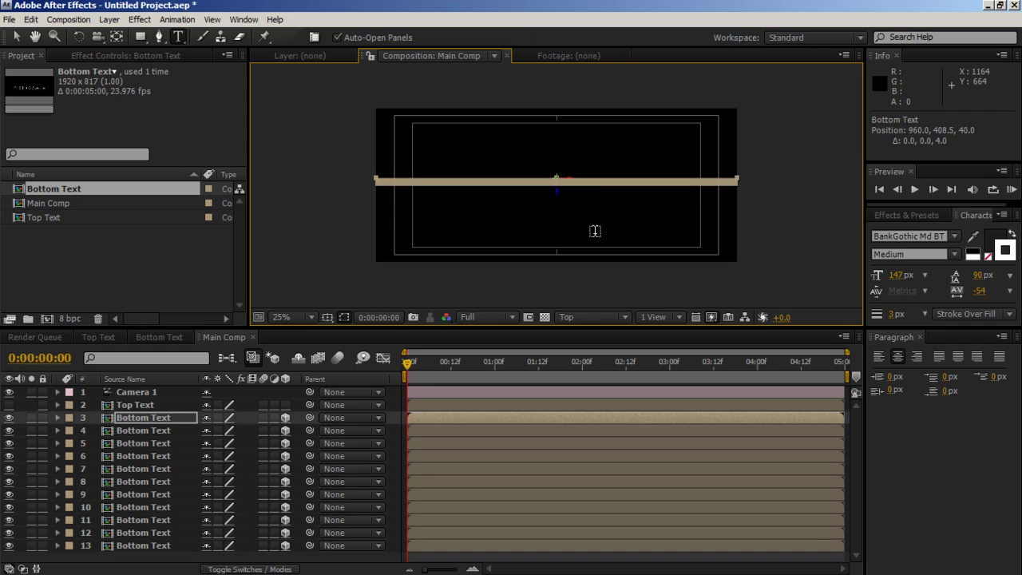
pyautogui.hotkey('ctrl', 'd')
pyautogui.press('Up')
pyautogui.hotkey('ctrl', 'd')
pyautogui.press('Up')
pyautogui.hotkey('ctrl', 'd')
pyautogui.press('Up')
pyautogui.hotkey('ctrl', 'd')
pyautogui.press('Up')
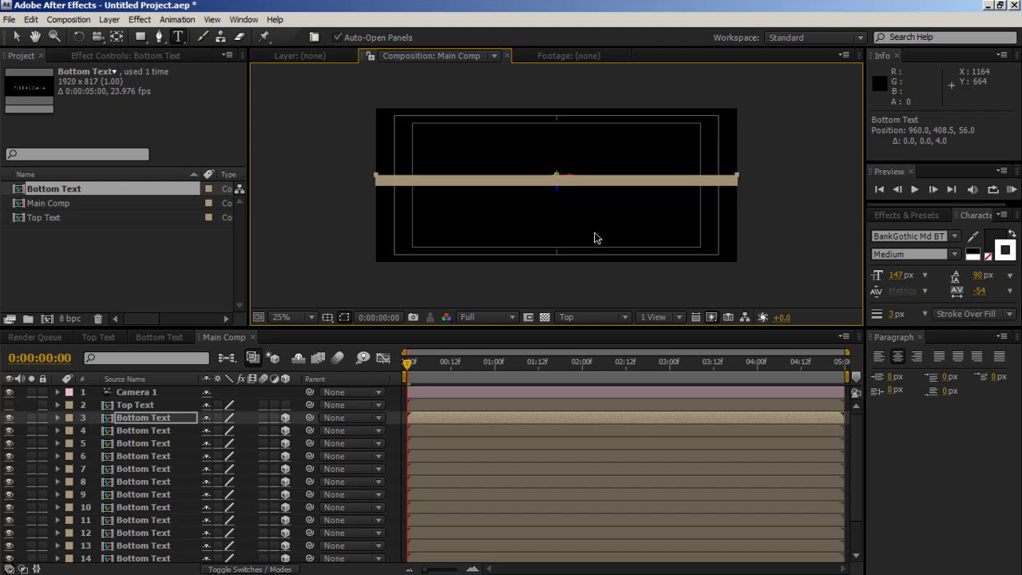
pyautogui.hotkey('ctrl', 'd')
# Examine the stacked text through the Active Camera and the depth order of its layers in the Top view
pyautogui.click(590, 319)
pyautogui.click(593, 331)
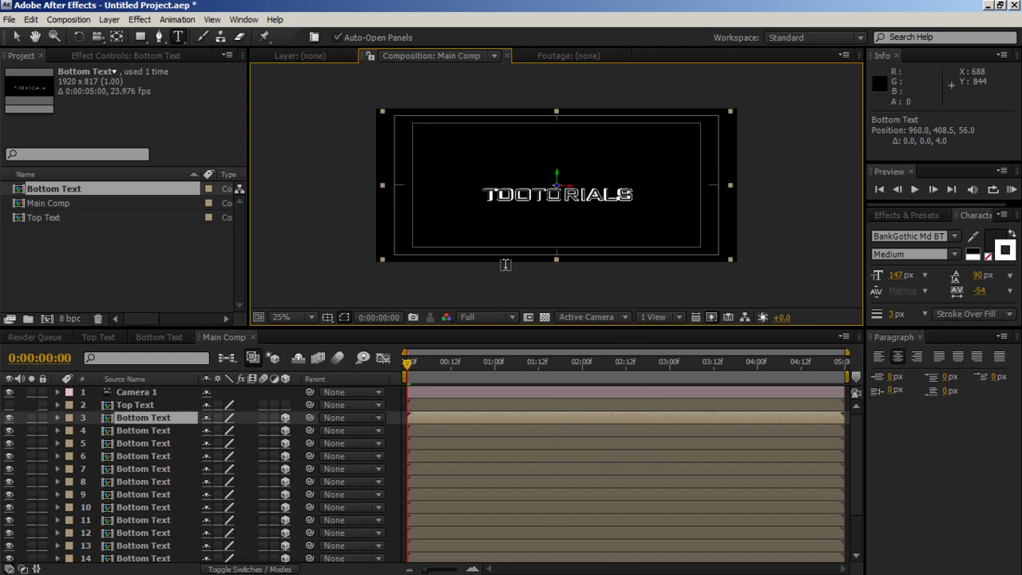
pyautogui.scroll(4, 511, 265)
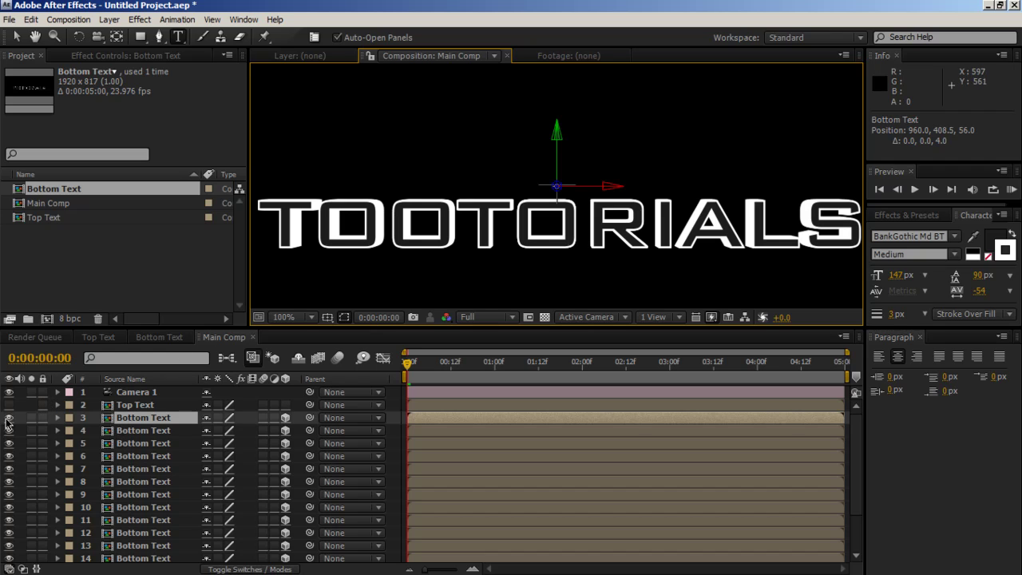
pyautogui.click(587, 318)
pyautogui.click(587, 398)
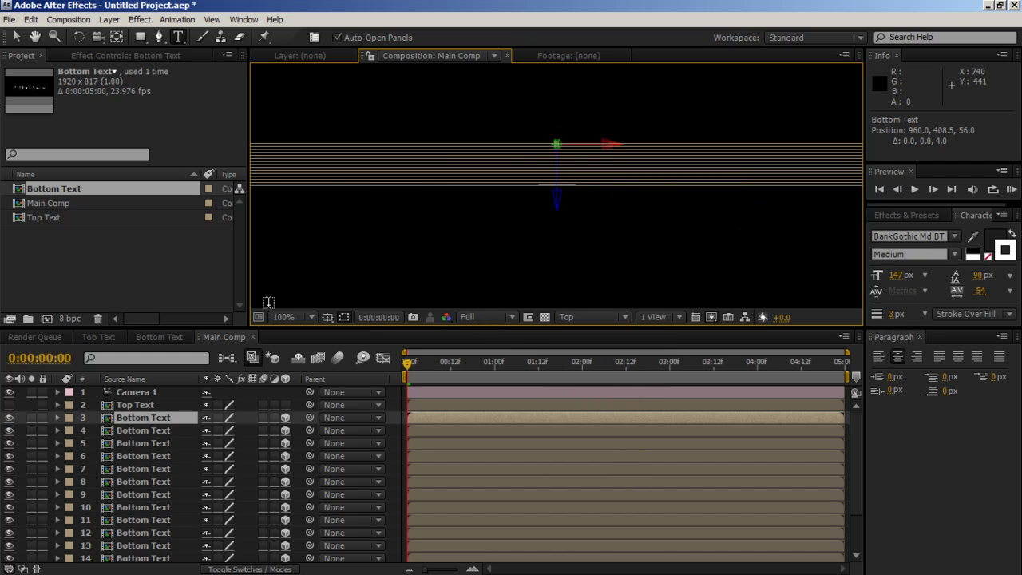
pyautogui.click(126, 419)
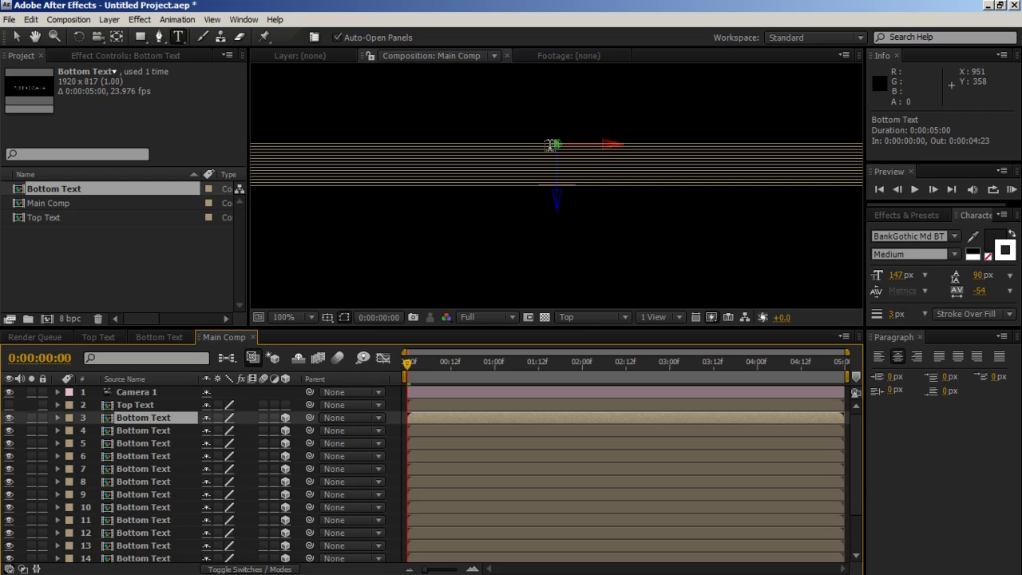
pyautogui.scroll(-3, 132, 400)
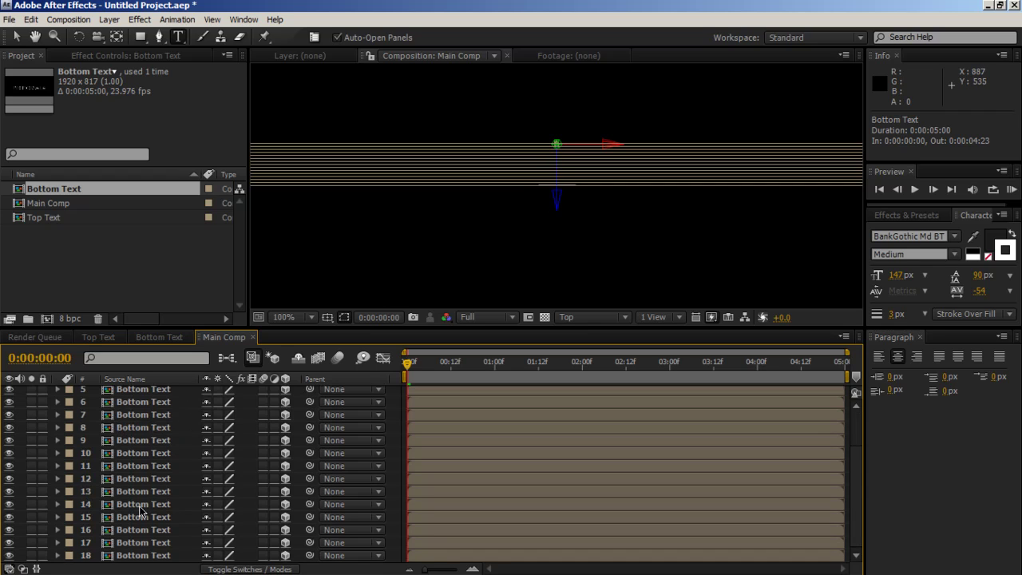
# Move the last Bottom Text layer in the stack directly below Top Text and rename it Bottom Text Front
pyautogui.click(133, 556)
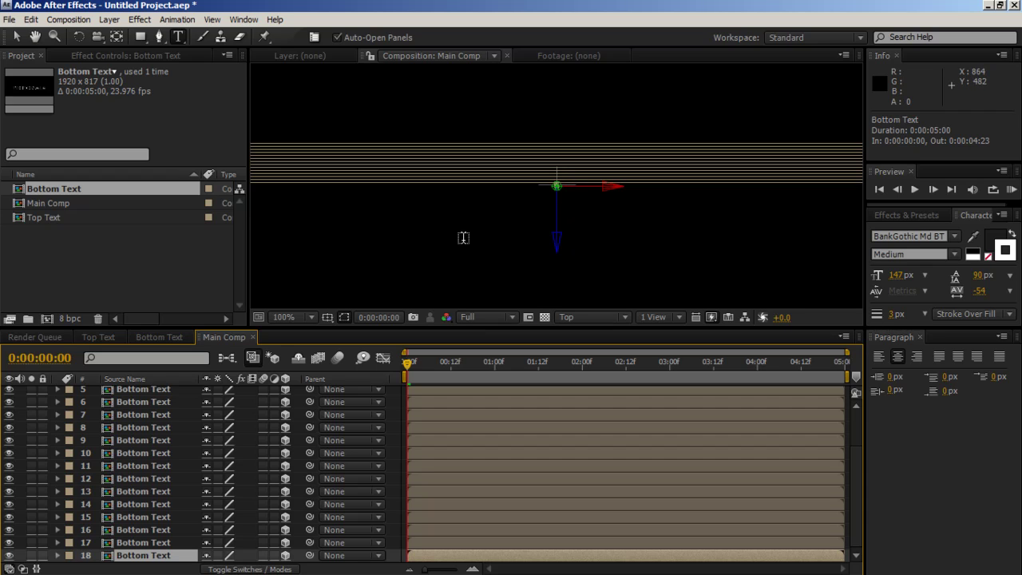
pyautogui.moveTo(163, 556); pyautogui.dragTo(165, 417)
pyautogui.press('Return')
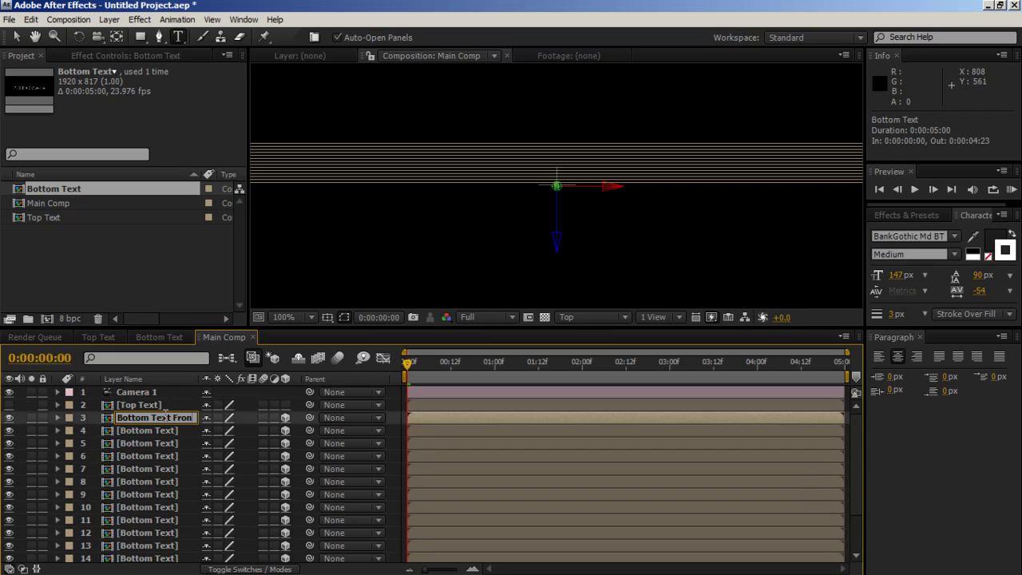
pyautogui.press('Return')
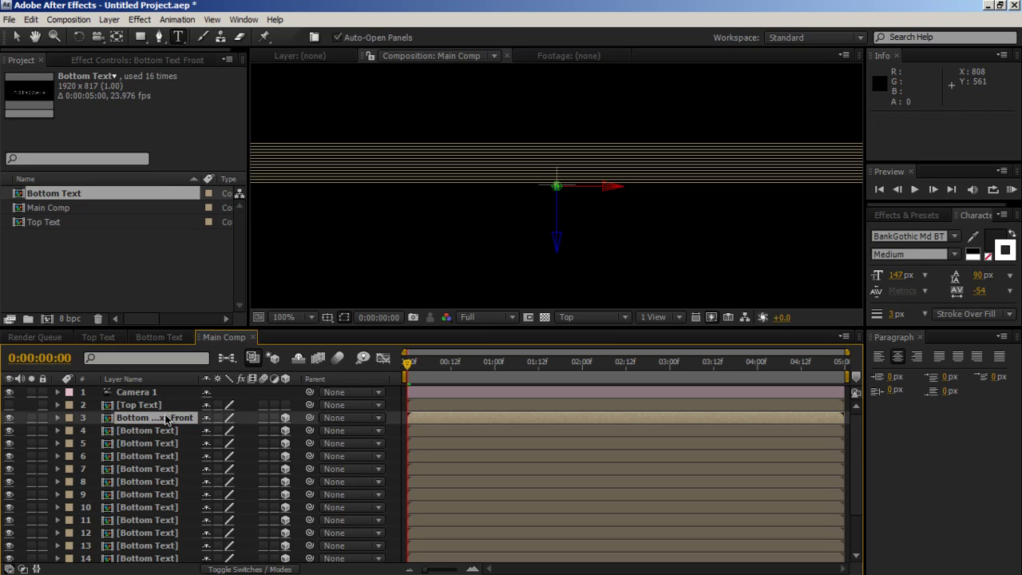
# Switch the view to Active Camera and solo the first Bottom Text layer below Bottom Text Front
pyautogui.click(579, 317)
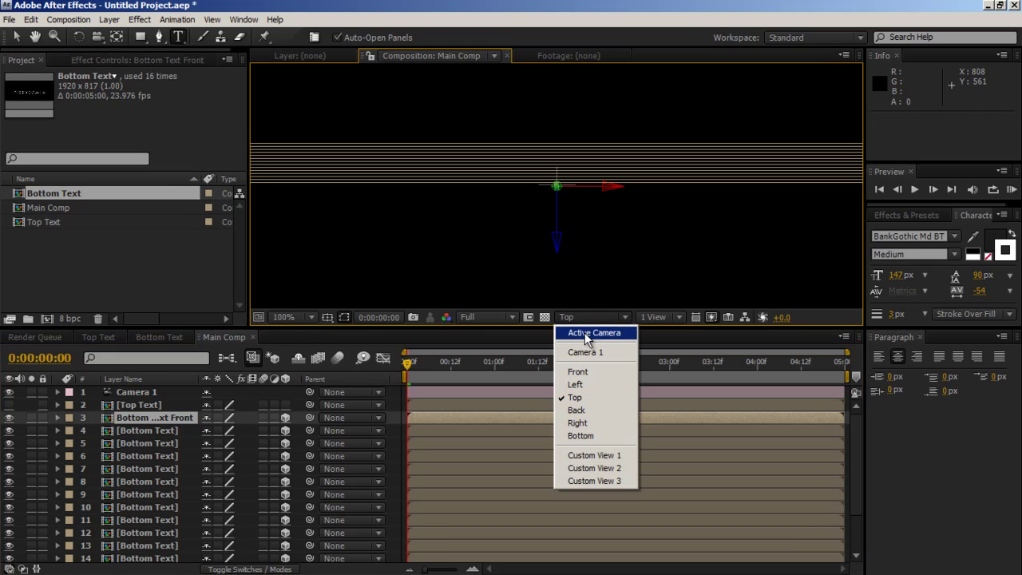
pyautogui.click(585, 335)
pyautogui.click(150, 432)
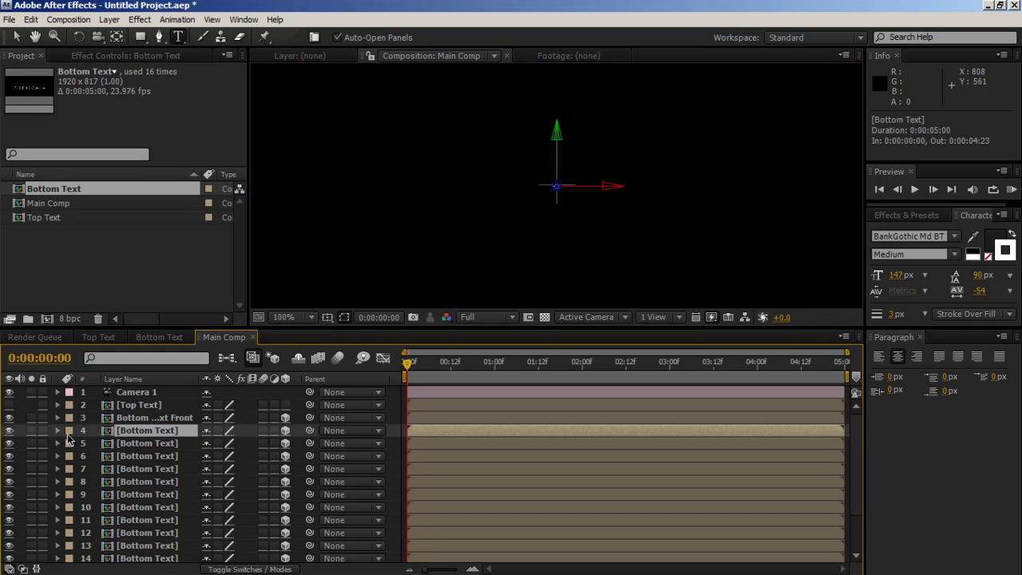
pyautogui.click(32, 431)
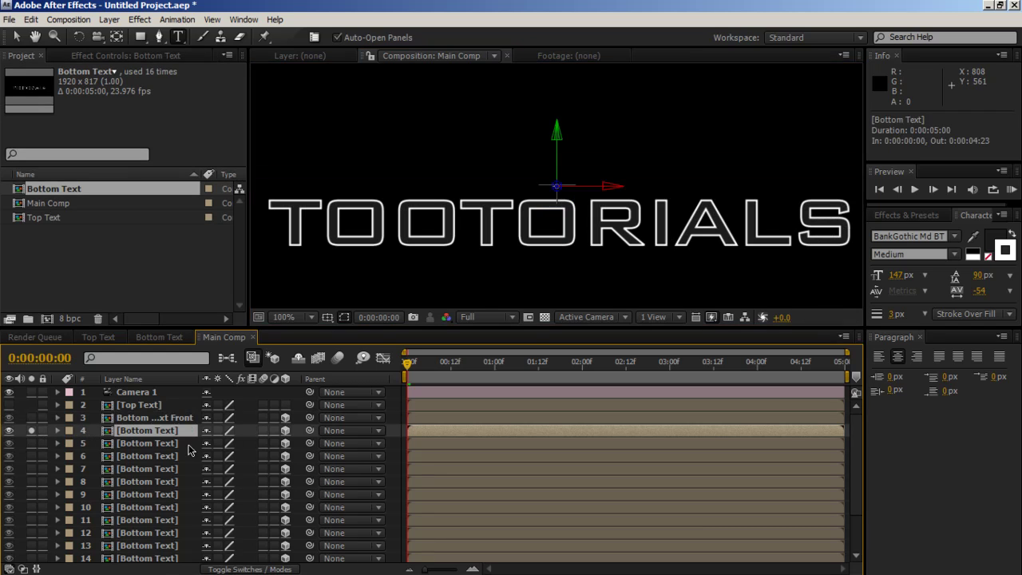
# Add the Tint effect to the soloed Bottom Text layer and map white to dark grey 1B1B1B
pyautogui.click(139, 19)
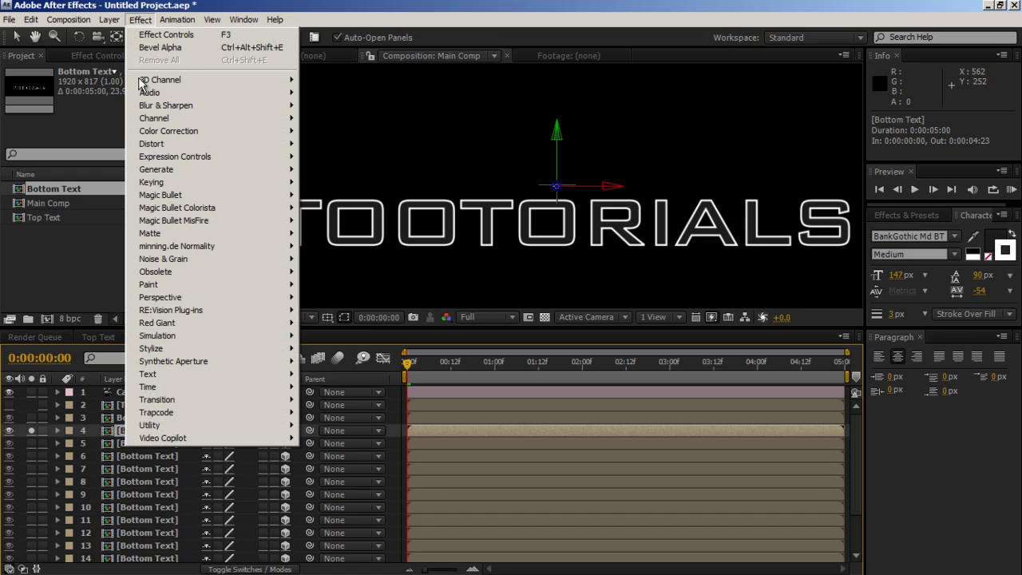
pyautogui.moveTo(195, 133)
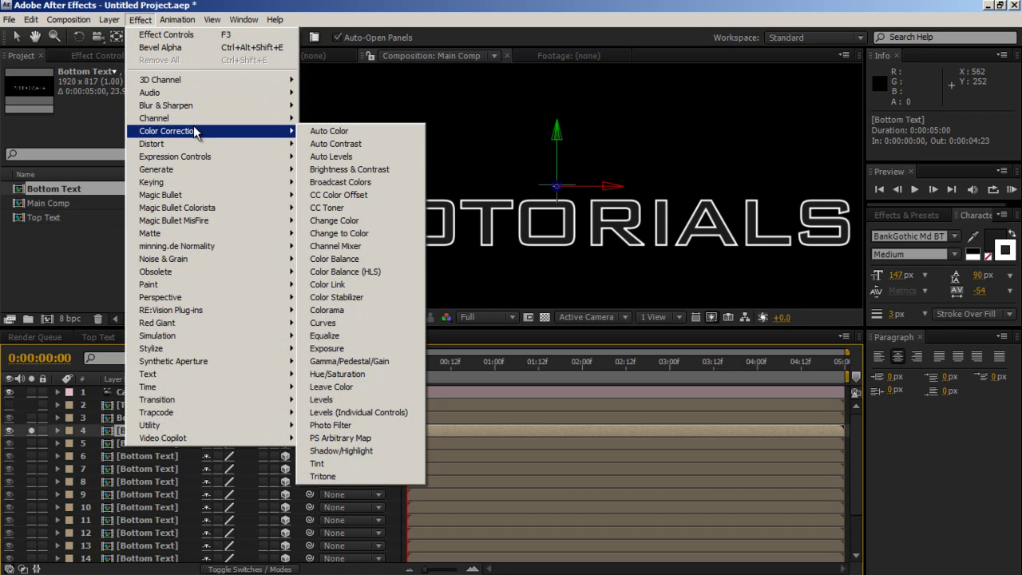
pyautogui.click(317, 463)
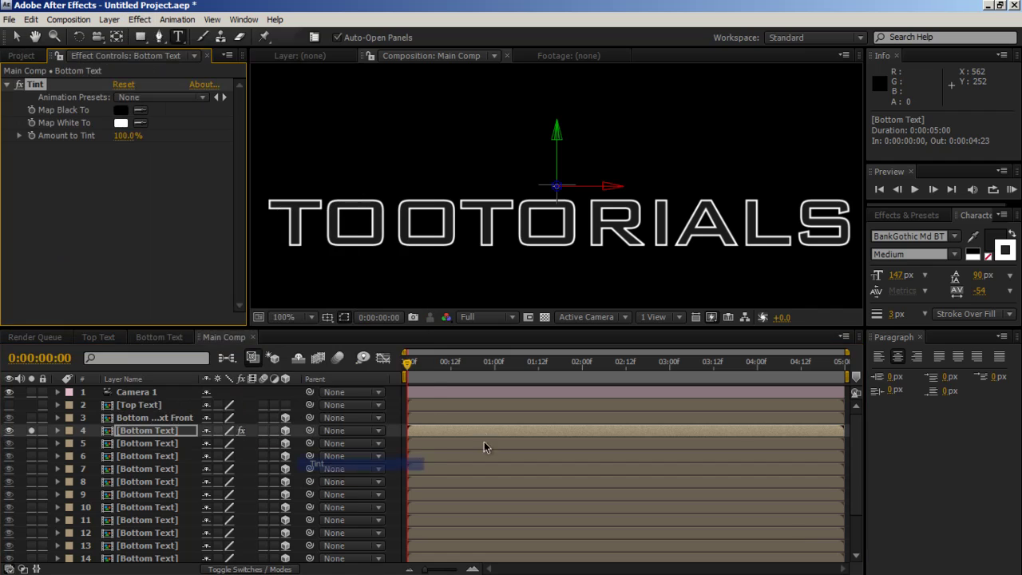
pyautogui.click(121, 123)
pyautogui.click(172, 416)
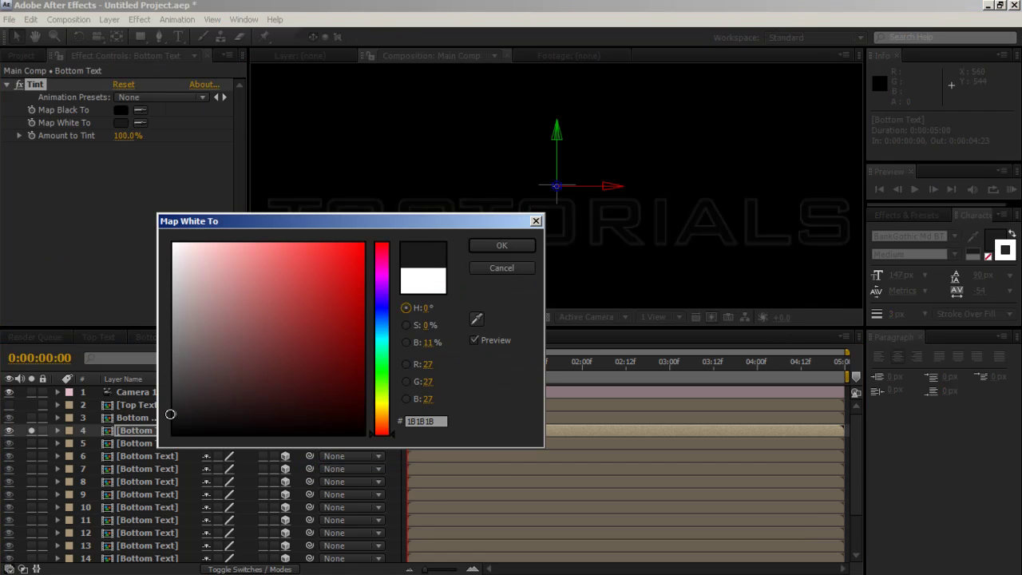
pyautogui.click(167, 416)
pyautogui.click(170, 416)
pyautogui.press('Return')
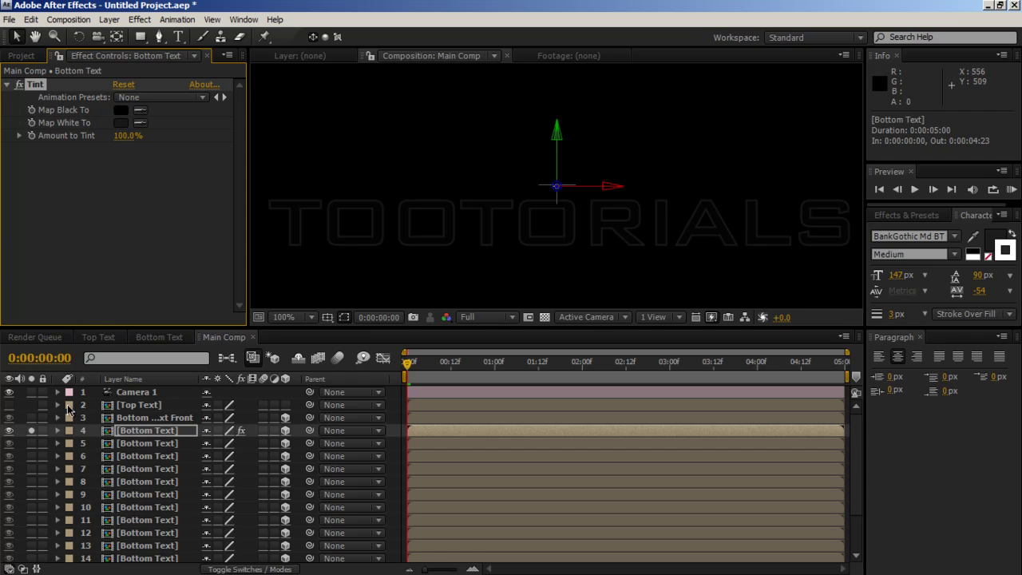
# Add Bevel Alpha to the soloed Bottom Text layer with edge thickness 1.00 and light color 3B3B3B
pyautogui.click(140, 19)
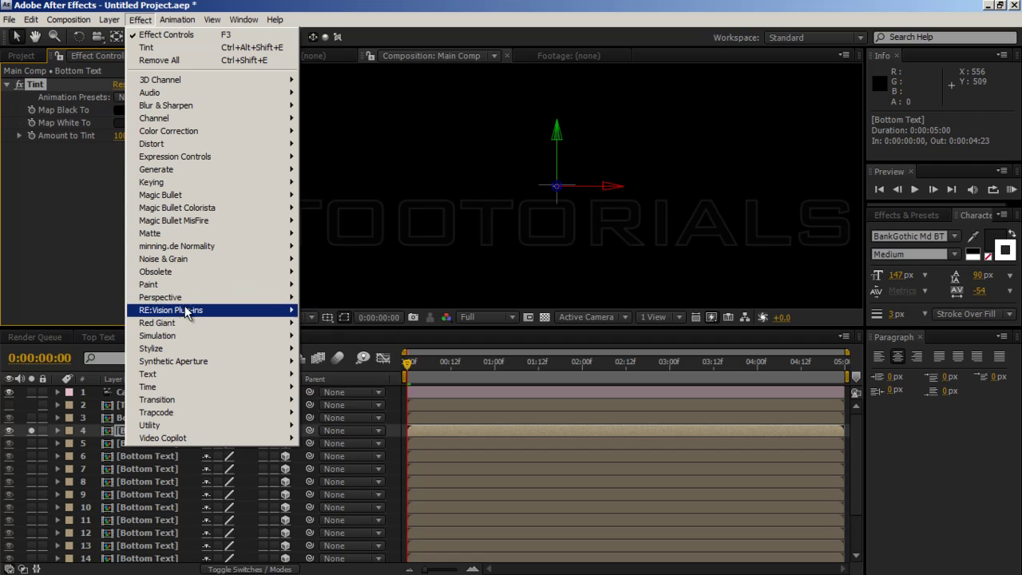
pyautogui.moveTo(194, 297)
pyautogui.click(366, 309)
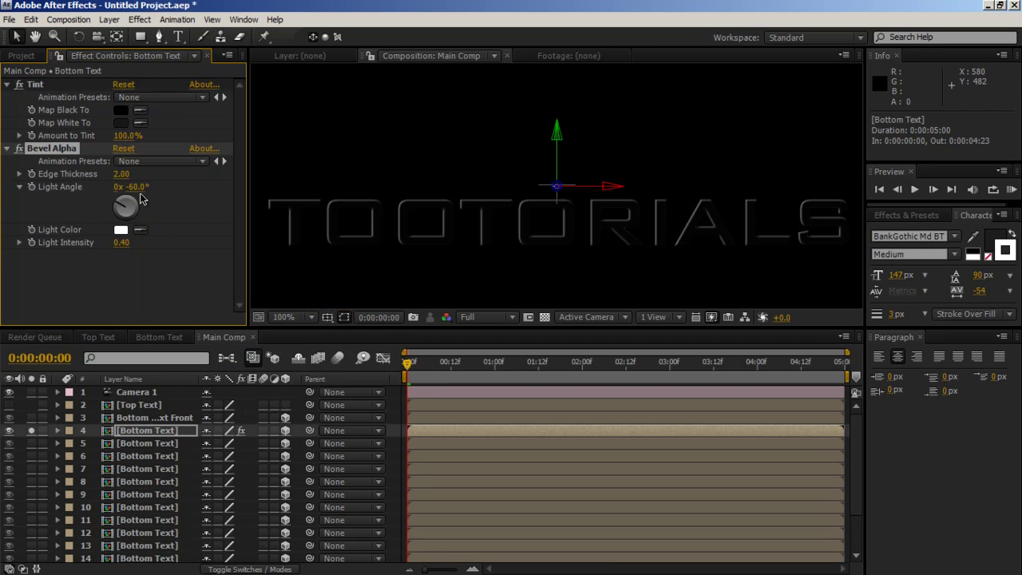
pyautogui.moveTo(121, 174); pyautogui.dragTo(114, 174)
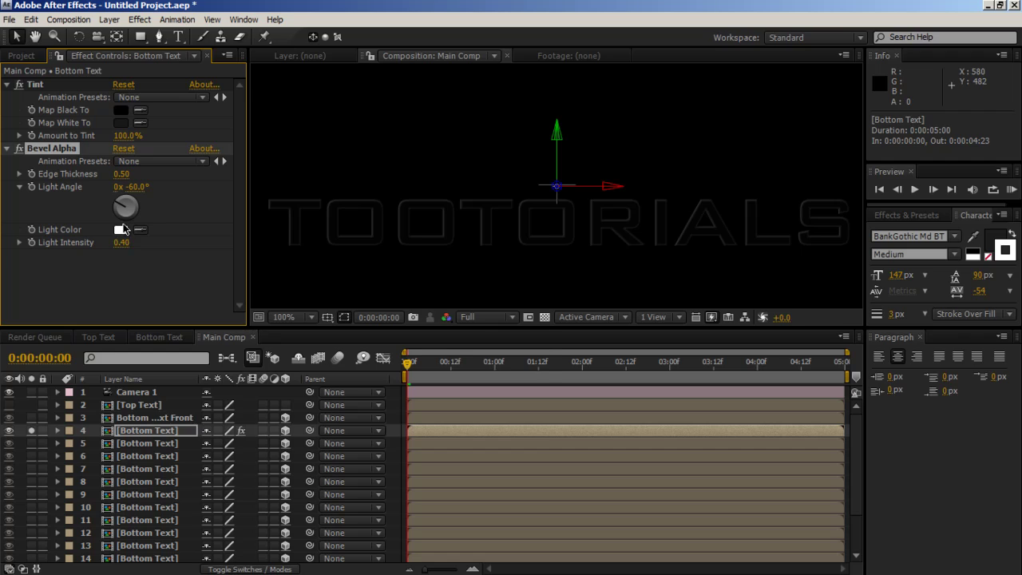
pyautogui.click(120, 230)
pyautogui.click(173, 391)
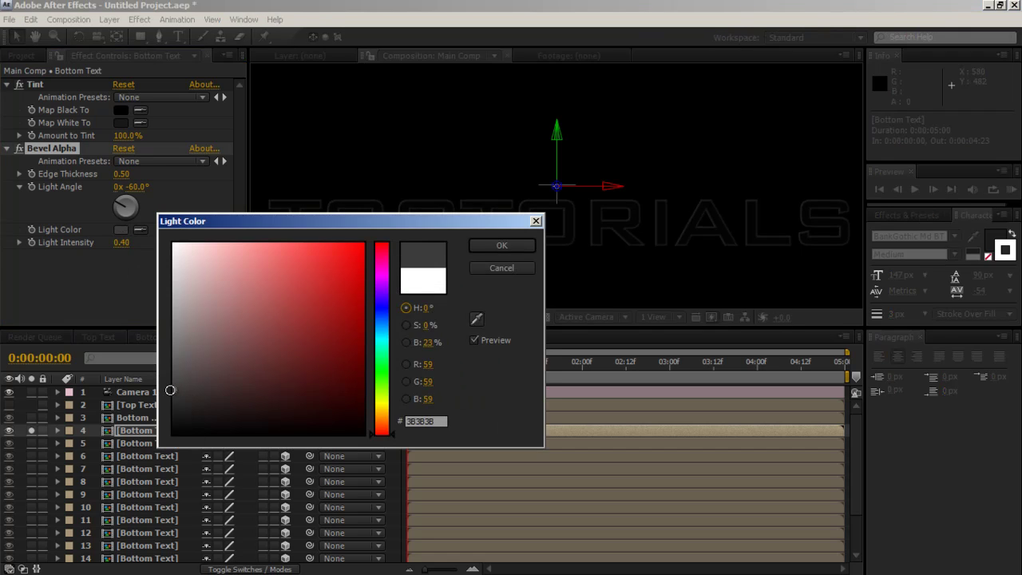
pyautogui.press('Return')
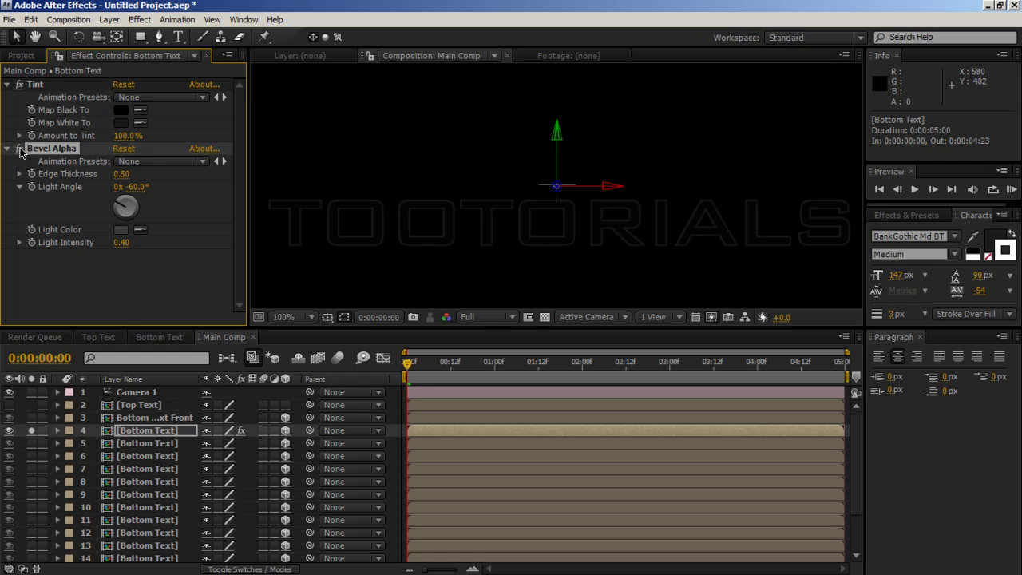
pyautogui.click(122, 174)
pyautogui.write('1.1')
pyautogui.press('Return')
pyautogui.click(148, 261)
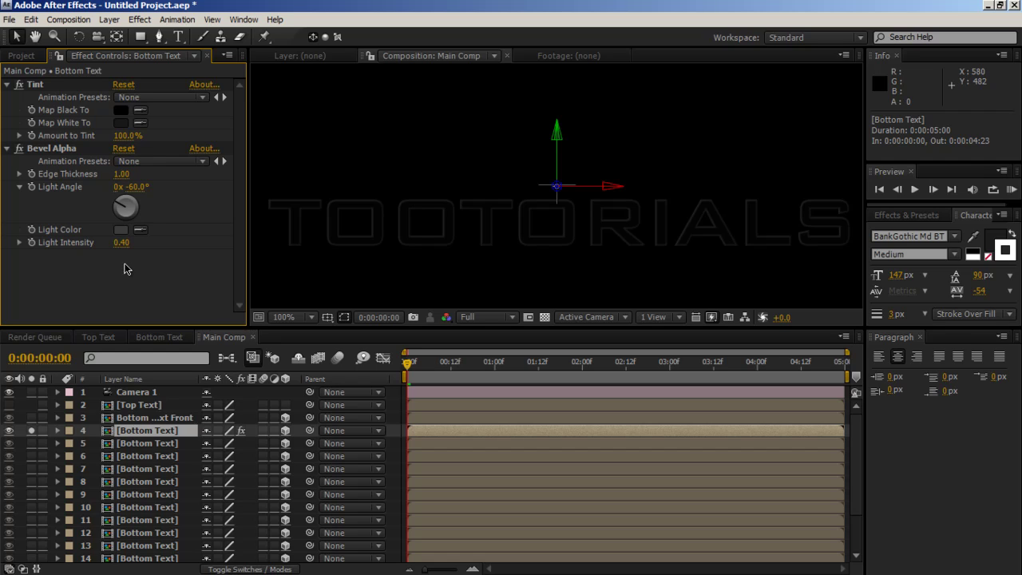
# Apply the Bevel Alpha effect to all the remaining Bottom Text layers, from layer 5 to layer 18
pyautogui.click(36, 85)
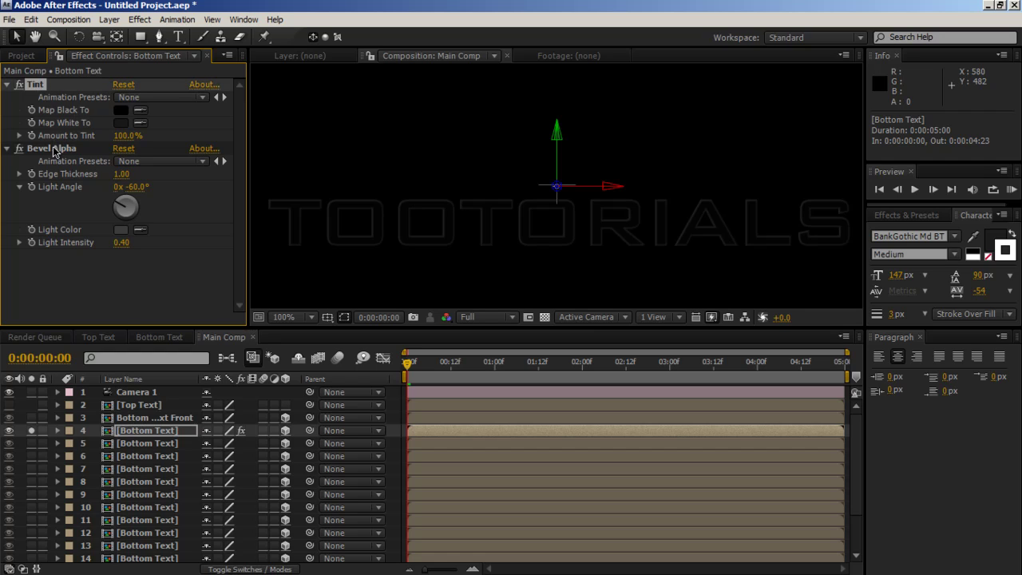
pyautogui.click(55, 150)
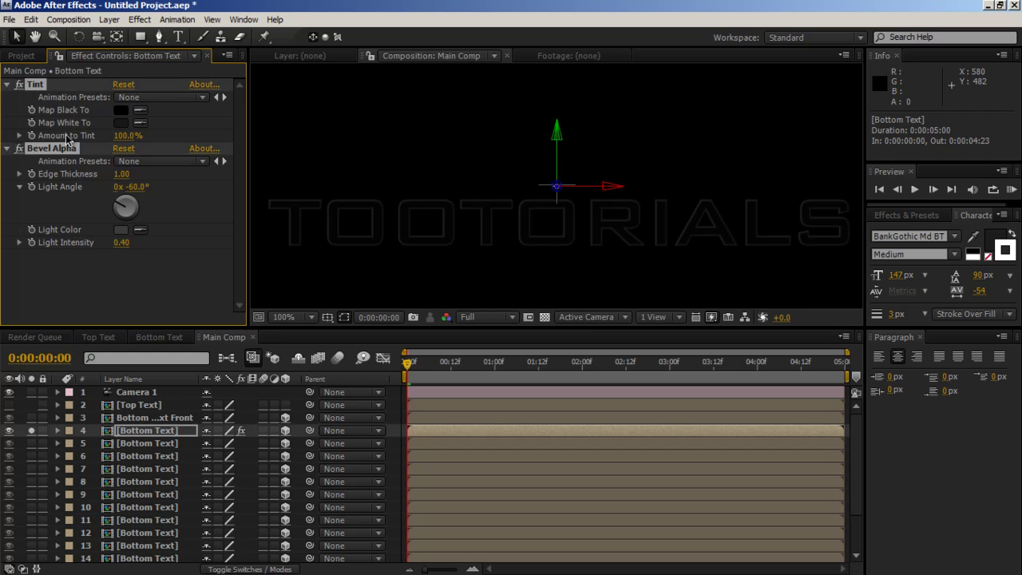
pyautogui.click(152, 444)
pyautogui.scroll(-3, 148, 495)
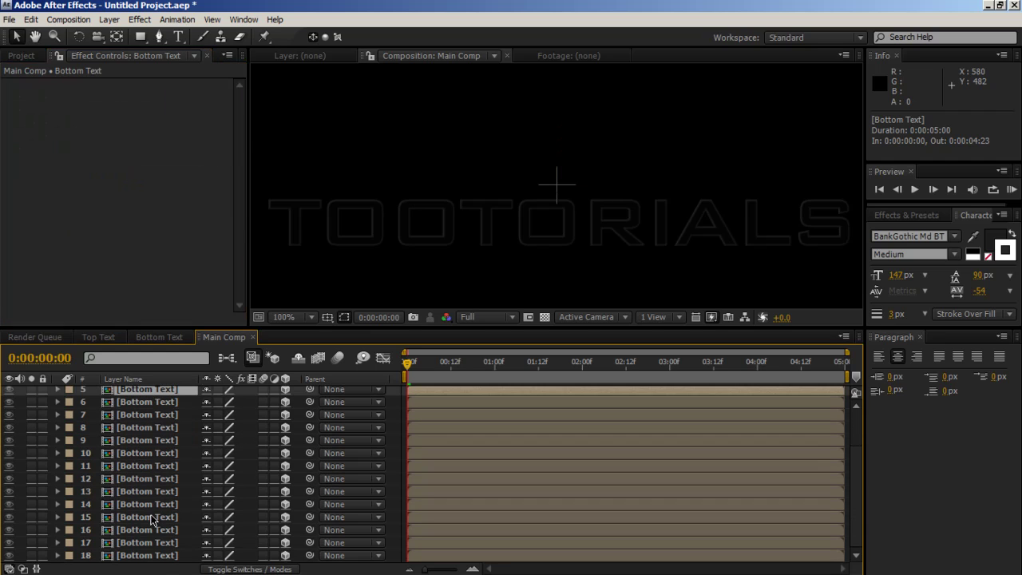
pyautogui.keyDown('shift'); pyautogui.click(151, 555); pyautogui.keyUp('shift')
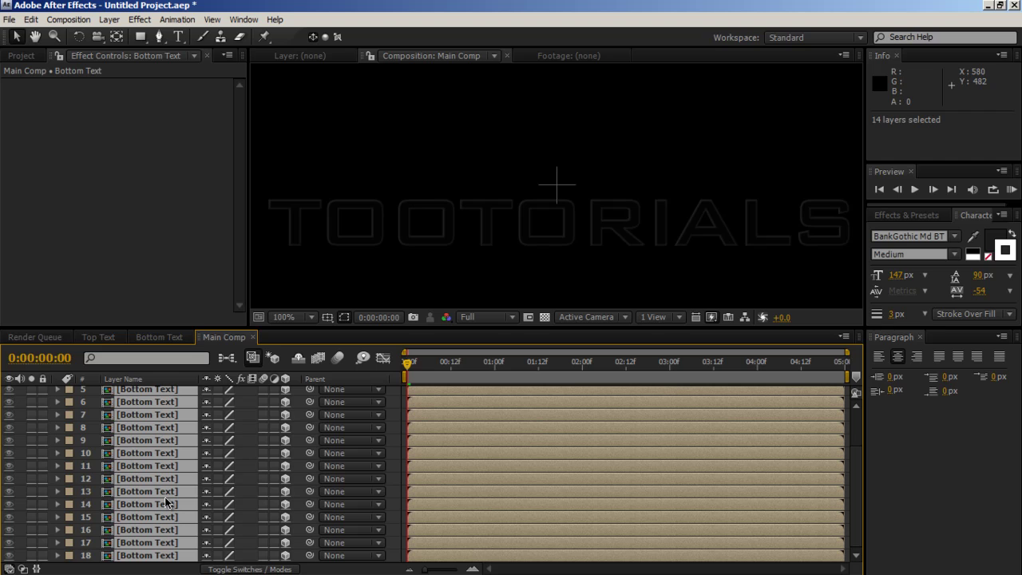
pyautogui.hotkey('ctrl', 'alt', 'shift', 'e')
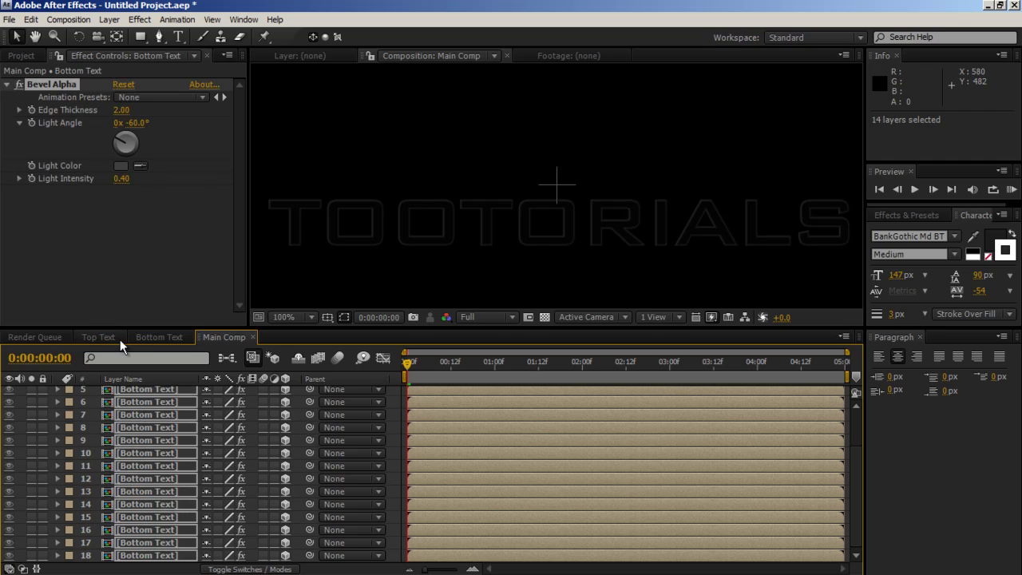
# Copy the Tint effect from the soloed Bottom Text layer to layers 5 through 18 and turn off the solo
pyautogui.scroll(1, 156, 403)
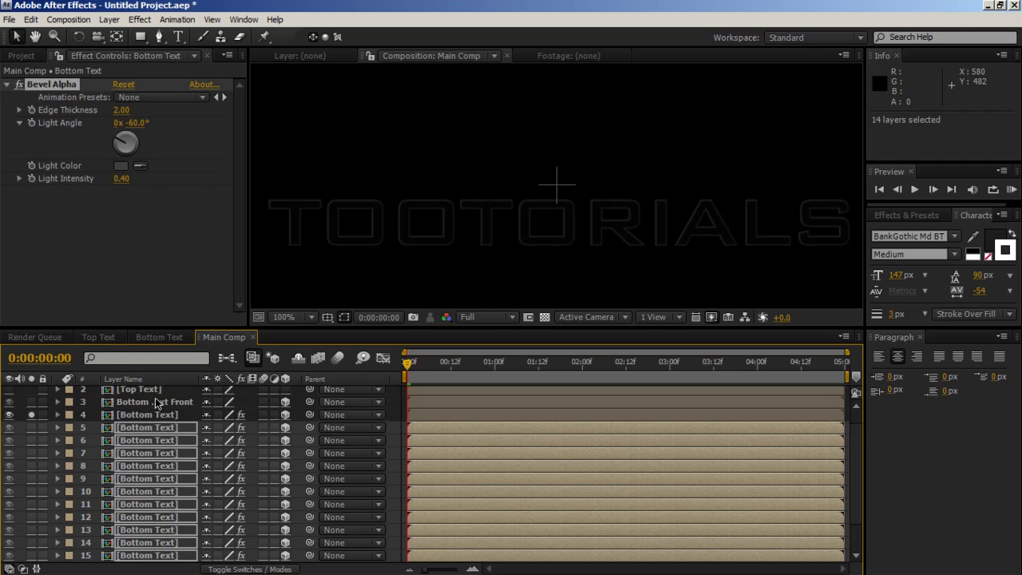
pyautogui.scroll(1, 156, 403)
pyautogui.click(146, 433)
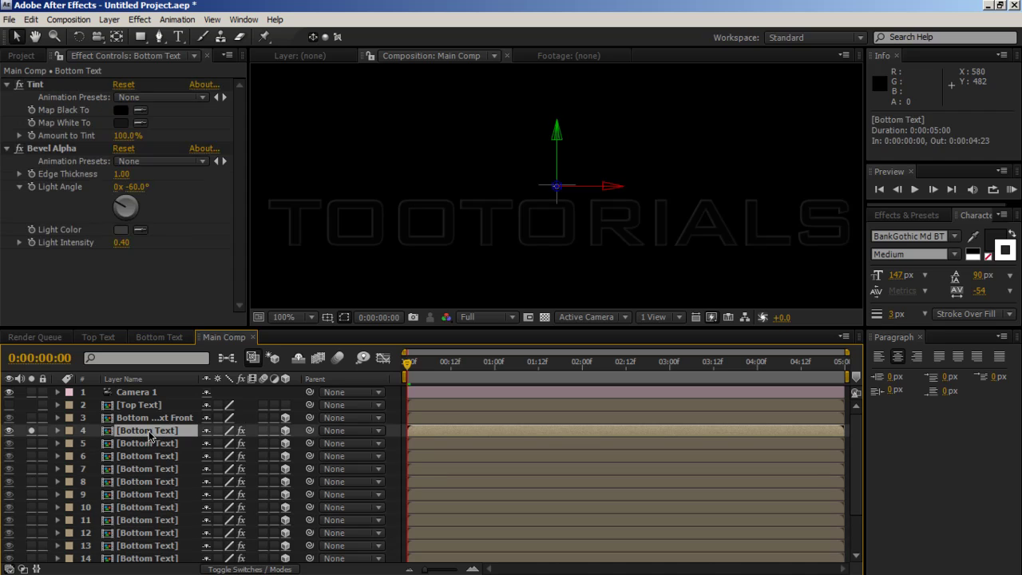
pyautogui.click(34, 86)
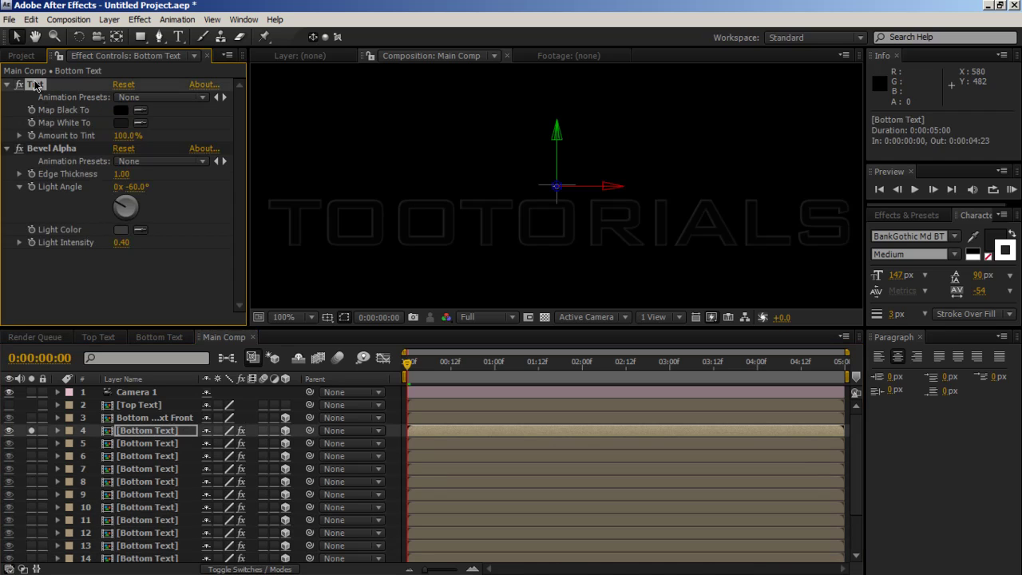
pyautogui.click(160, 448)
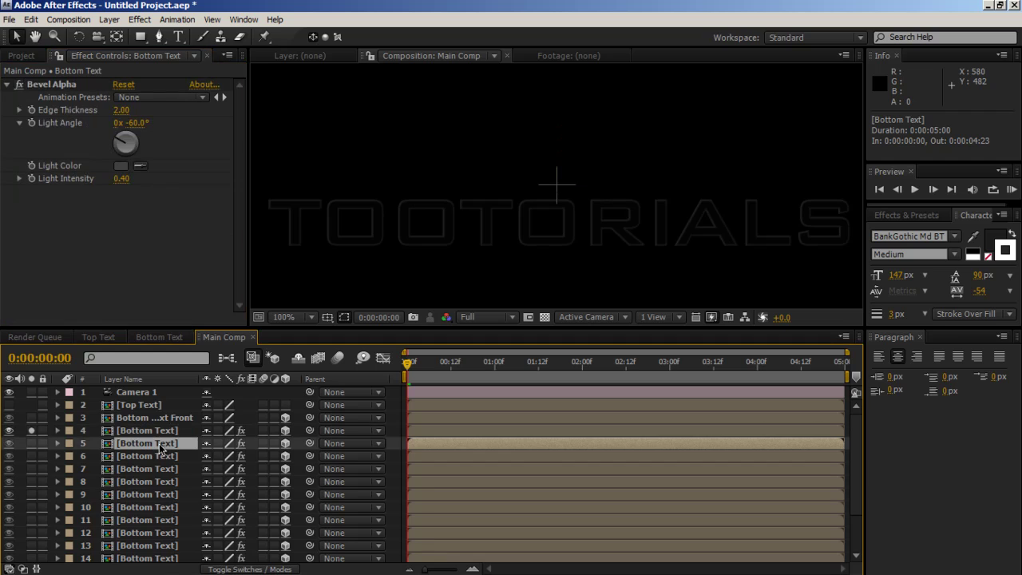
pyautogui.scroll(-3, 147, 533)
pyautogui.keyDown('shift'); pyautogui.click(162, 557); pyautogui.keyUp('shift')
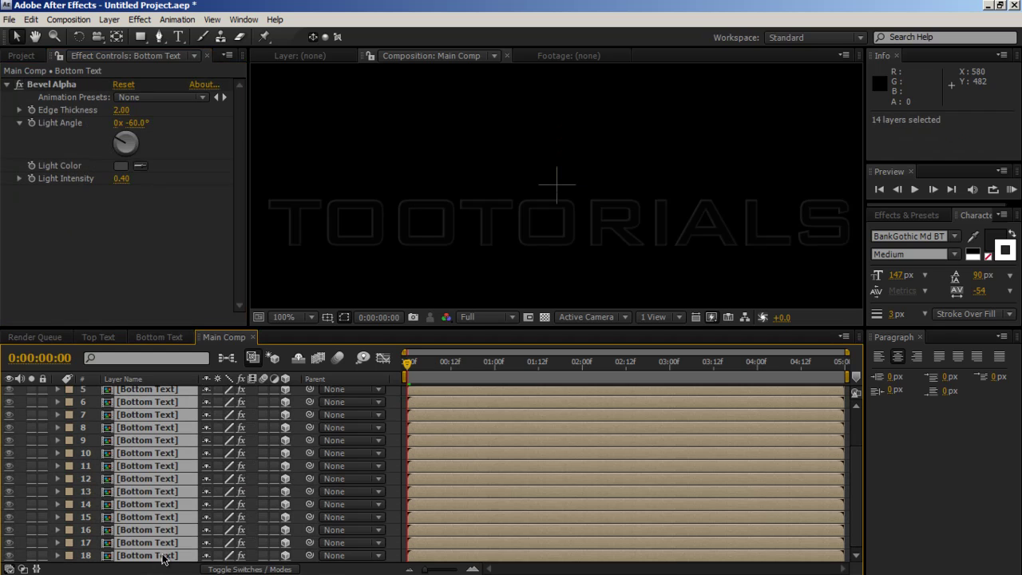
pyautogui.hotkey('ctrl', 'v')
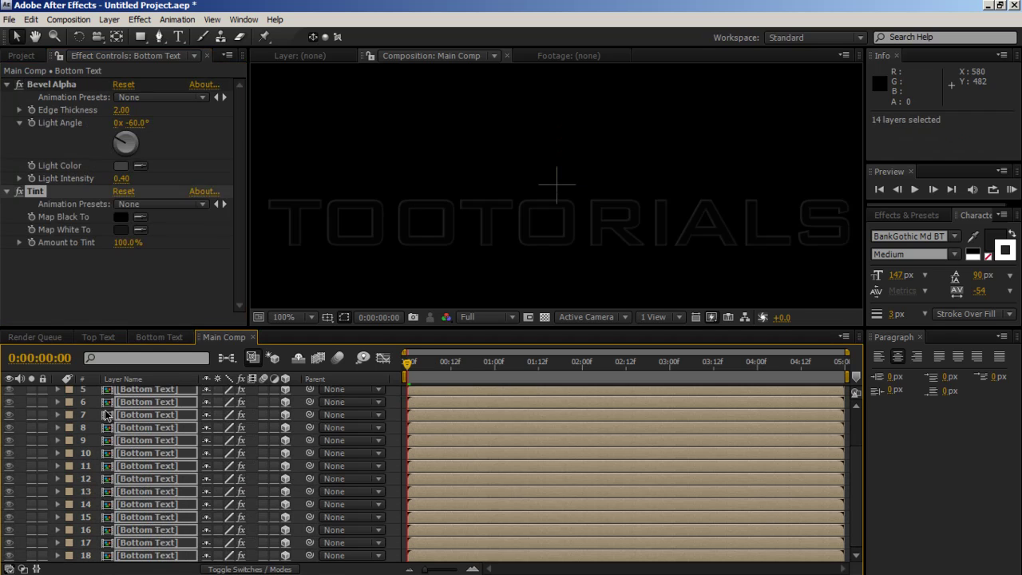
pyautogui.scroll(3, 62, 419)
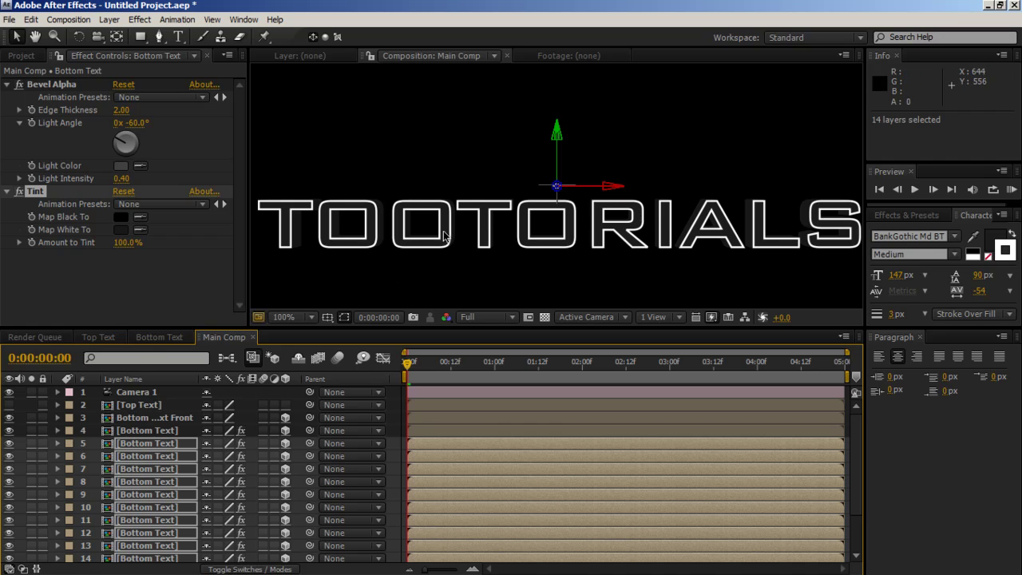
# Darken the fill color of the TOOTORIALS text in the Bottom Text composition
pyautogui.click(99, 337)
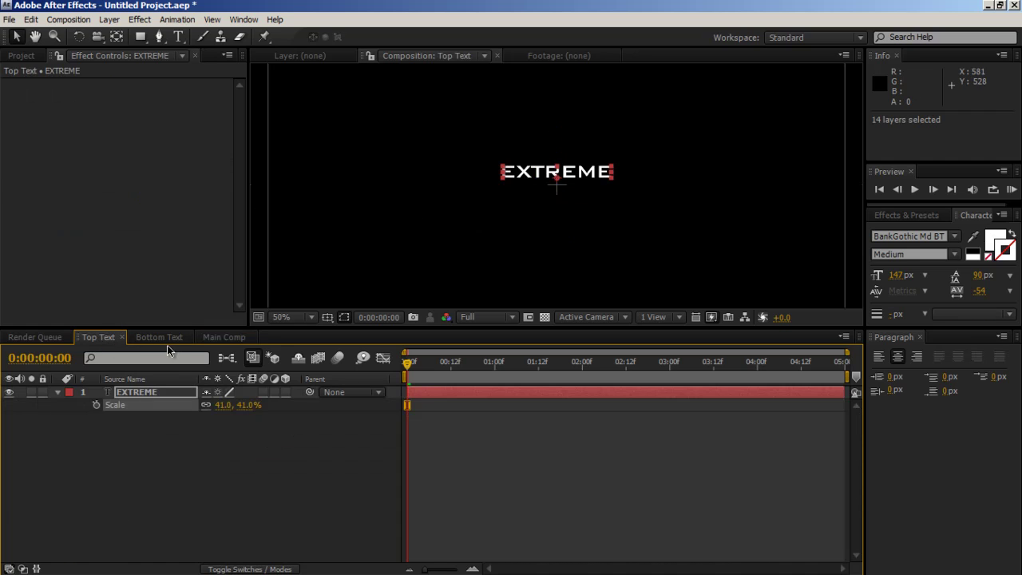
pyautogui.click(163, 337)
pyautogui.click(998, 239)
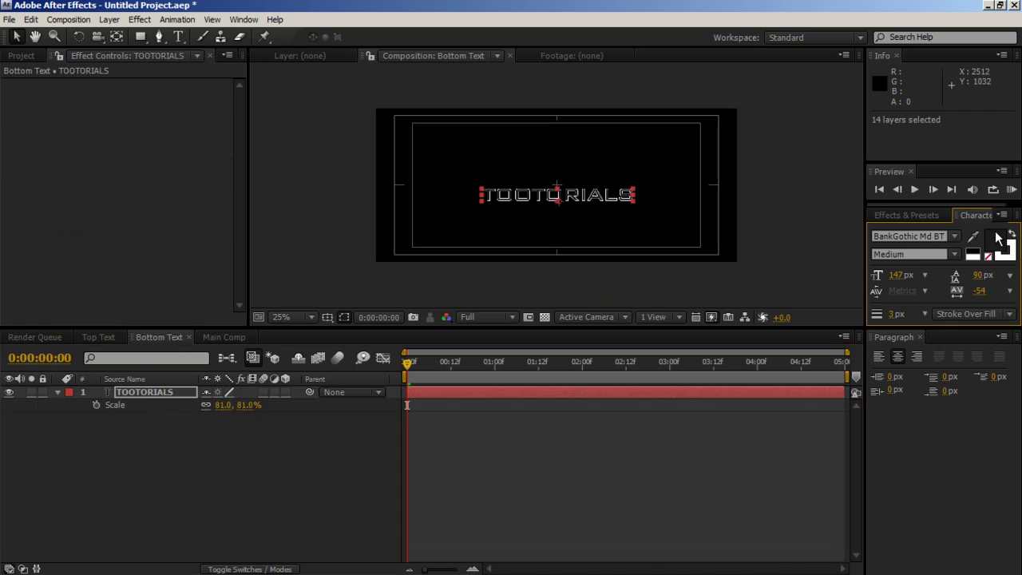
pyautogui.click(998, 238)
pyautogui.moveTo(173, 413); pyautogui.dragTo(164, 432)
pyautogui.press('Return')
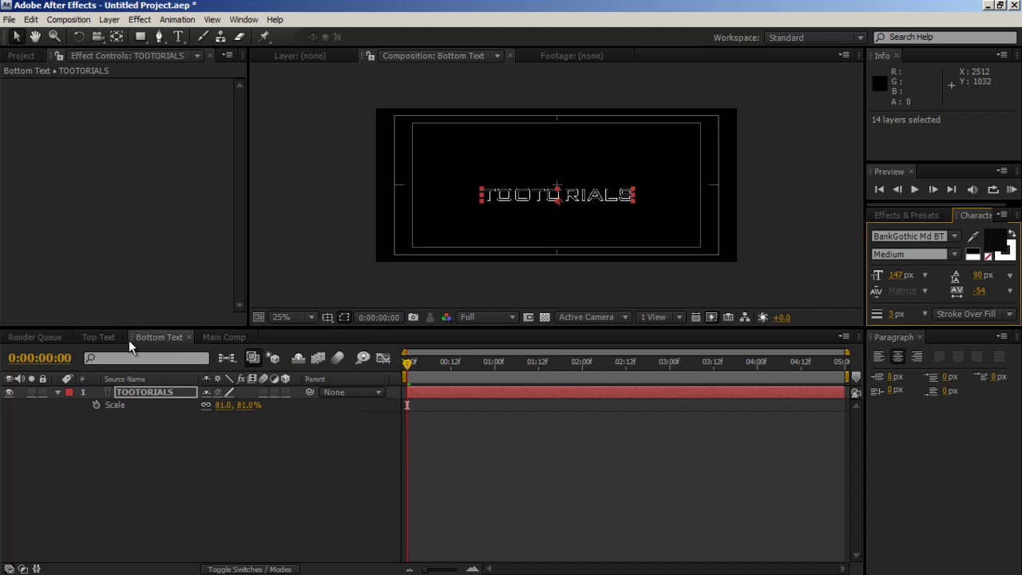
# Return to Main Comp and turn on the visibility of the Top Text layer
pyautogui.click(221, 337)
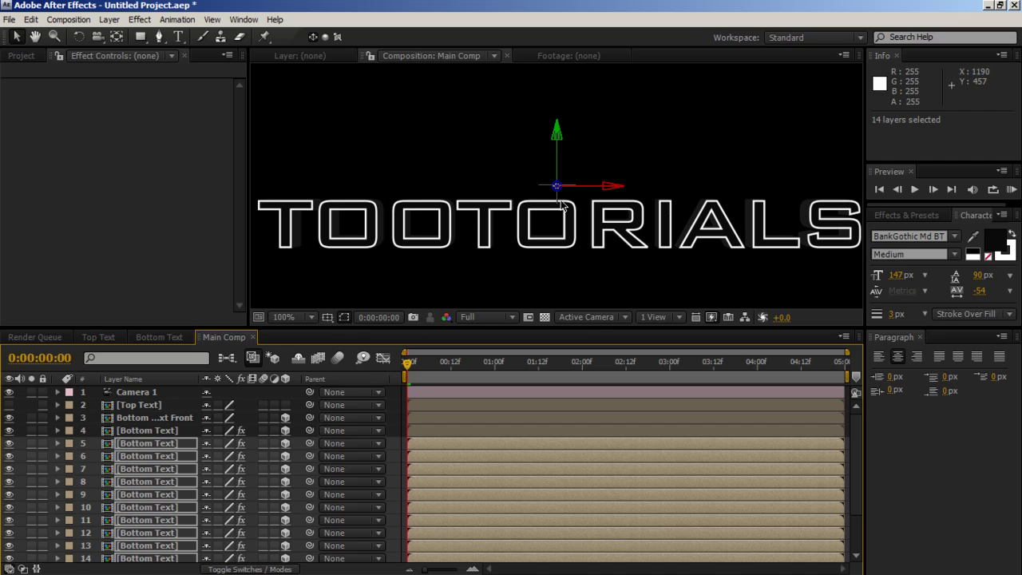
pyautogui.click(9, 405)
pyautogui.click(8, 406)
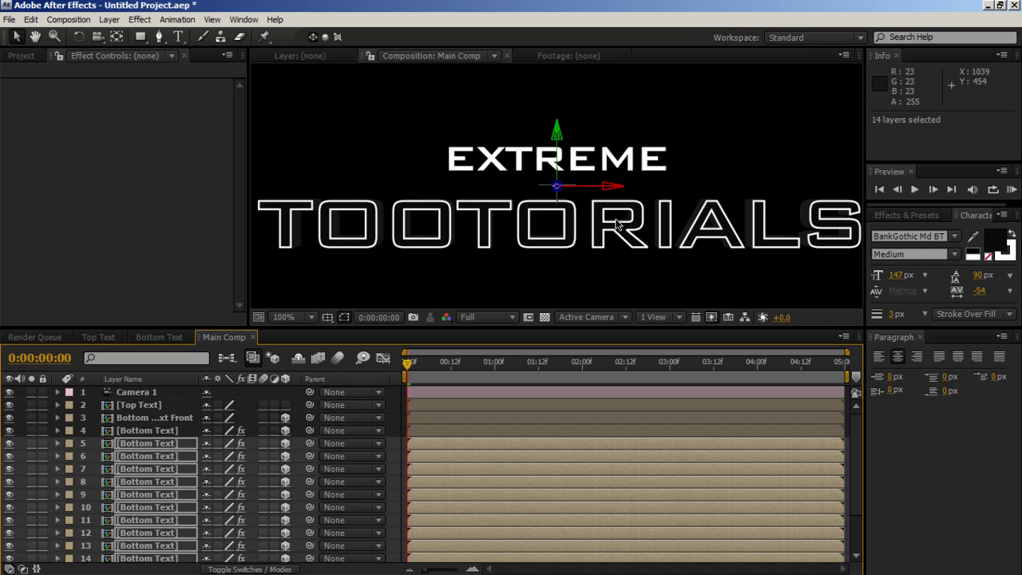
pyautogui.scroll(-3, 616, 224)
pyautogui.scroll(3, 616, 226)
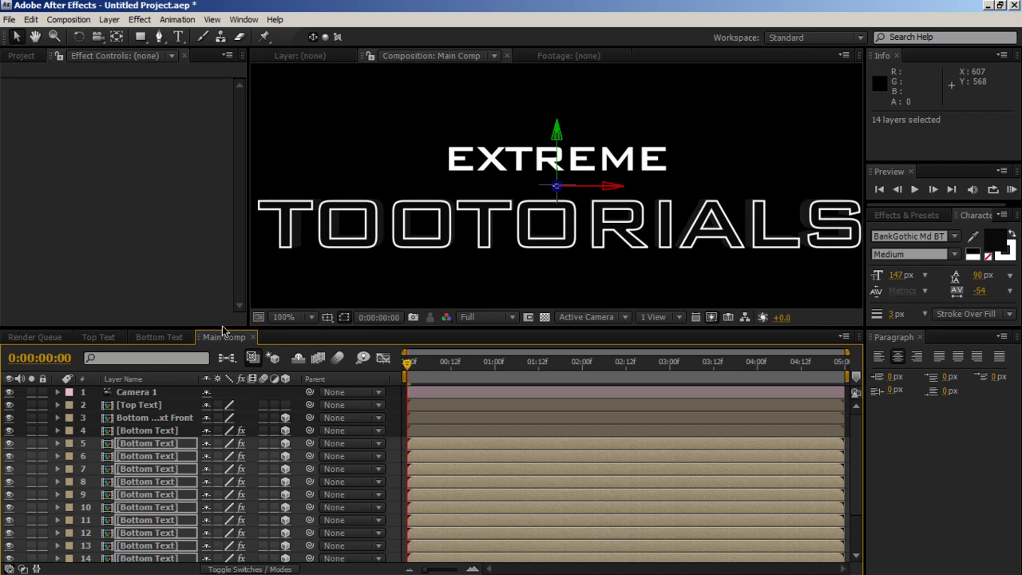
# Set the Y position of Camera 1 to 759.5 to view the stacked text from a lower angle
pyautogui.click(124, 392)
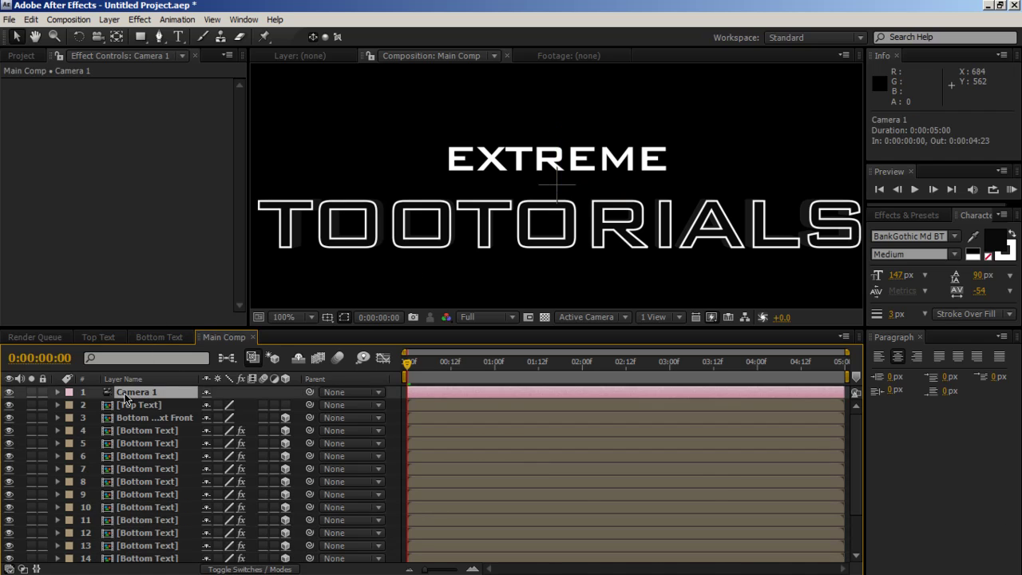
pyautogui.press('p')
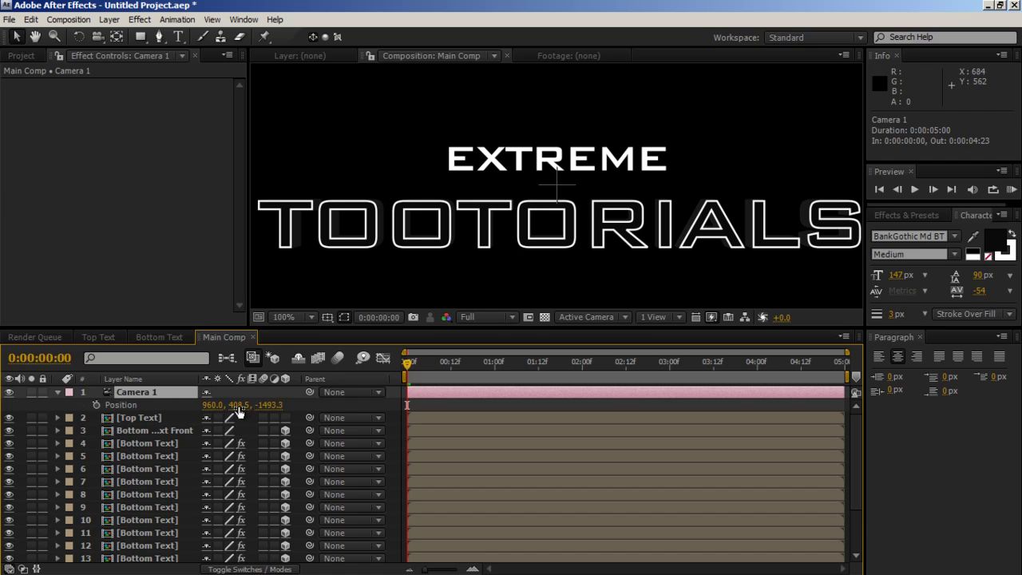
pyautogui.moveTo(243, 406); pyautogui.dragTo(560, 384)
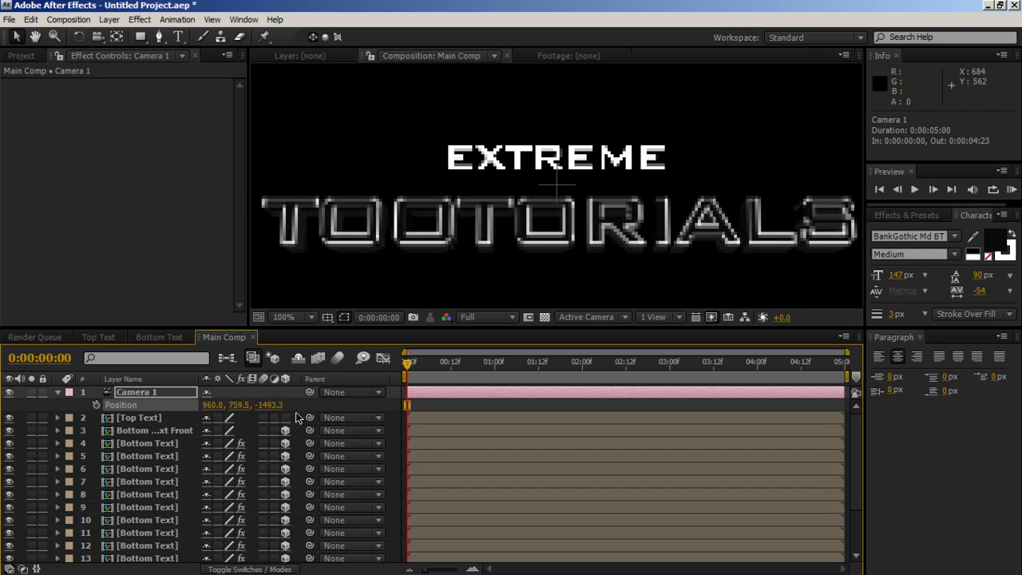
# Undo the last camera move and, with Top Text switched to a 3D layer, set Camera 1's Y position to 633.5
pyautogui.hotkey('ctrl', 'z')
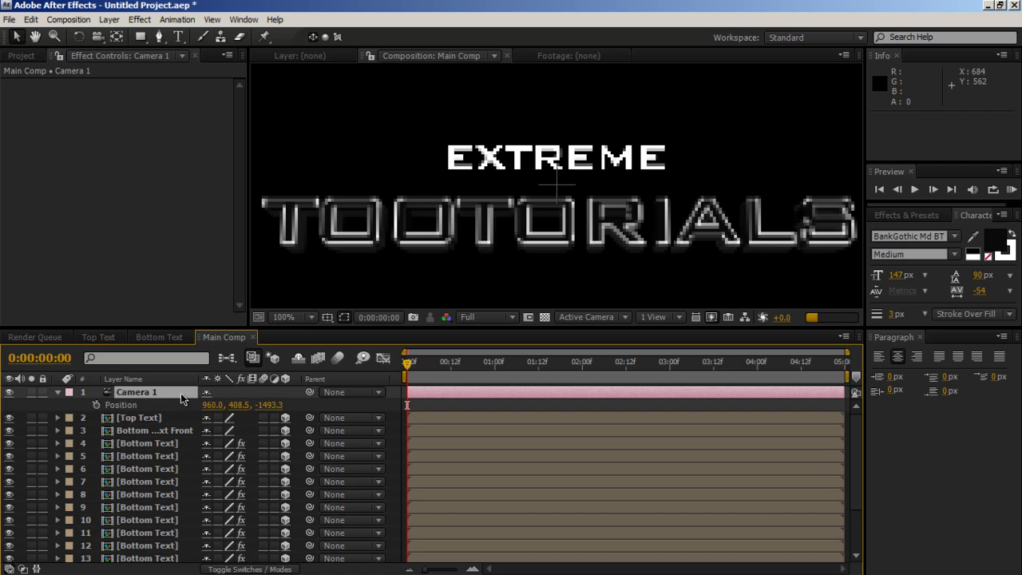
pyautogui.click(237, 406)
pyautogui.moveTo(237, 406); pyautogui.dragTo(428, 383)
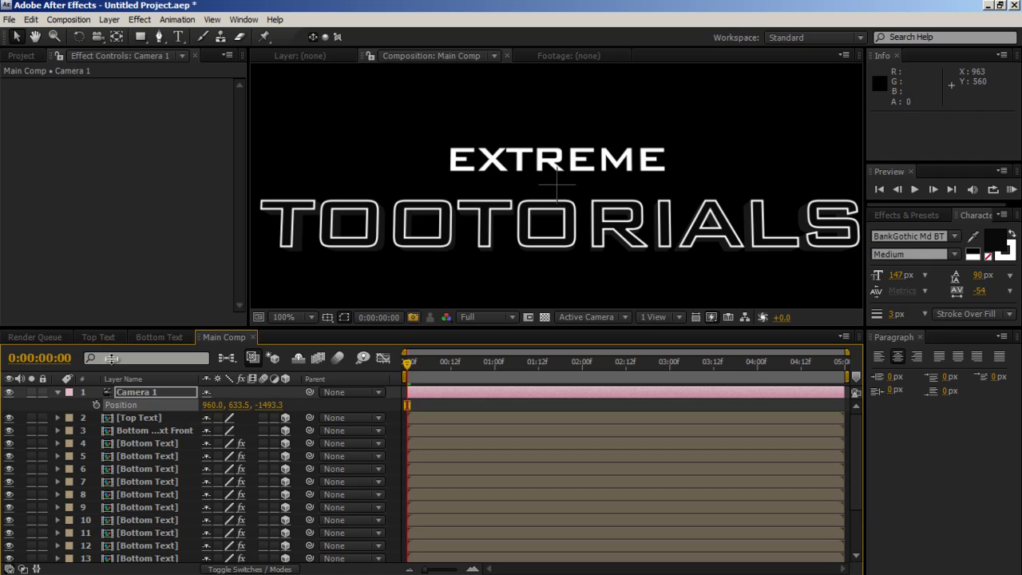
# Animate Camera 1's position with a keyframe at 0:00:00:00 and a Z value of -1800.3 at 0:00:04:23
pyautogui.click(96, 405)
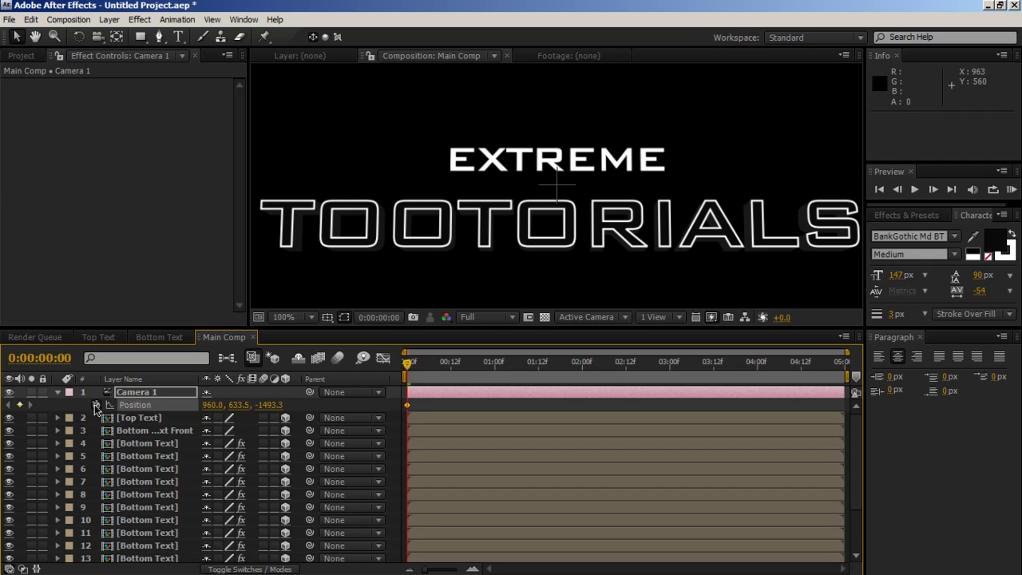
pyautogui.moveTo(588, 377); pyautogui.dragTo(856, 374)
pyautogui.moveTo(273, 405); pyautogui.dragTo(30, 399)
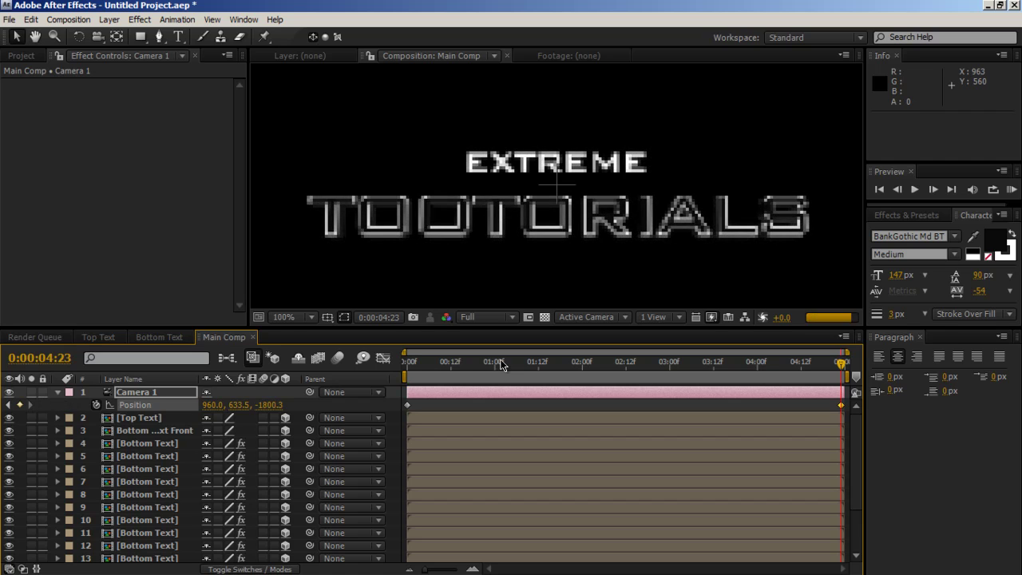
# Examine Camera 1's motion path and field of view from the Left view, and return to the Active Camera view
pyautogui.click(600, 316)
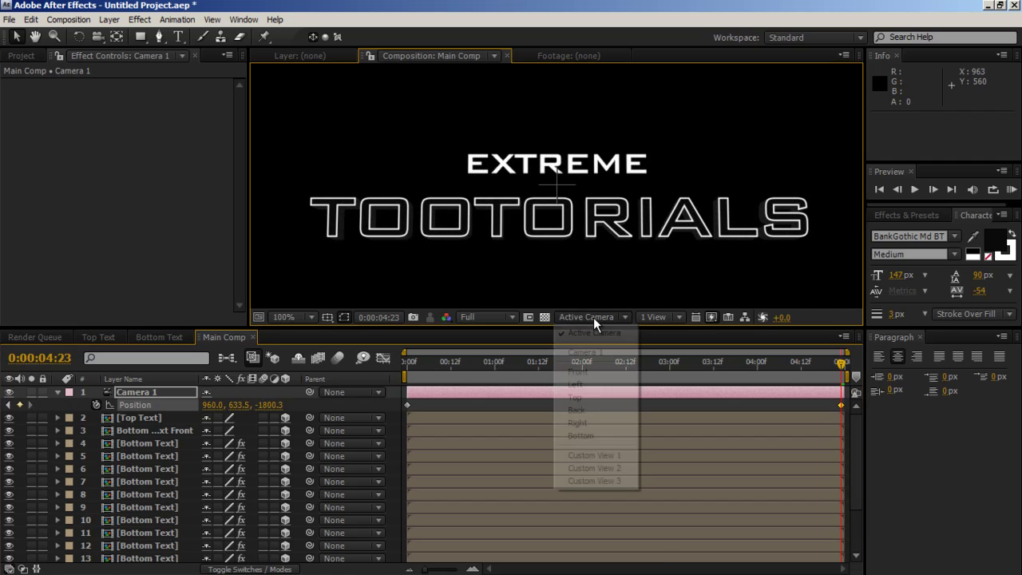
pyautogui.click(591, 388)
pyautogui.scroll(-3, 611, 201)
pyautogui.moveTo(693, 222); pyautogui.dragTo(388, 185)
pyautogui.scroll(3, 597, 207)
pyautogui.scroll(1, 597, 206)
pyautogui.scroll(-3, 597, 206)
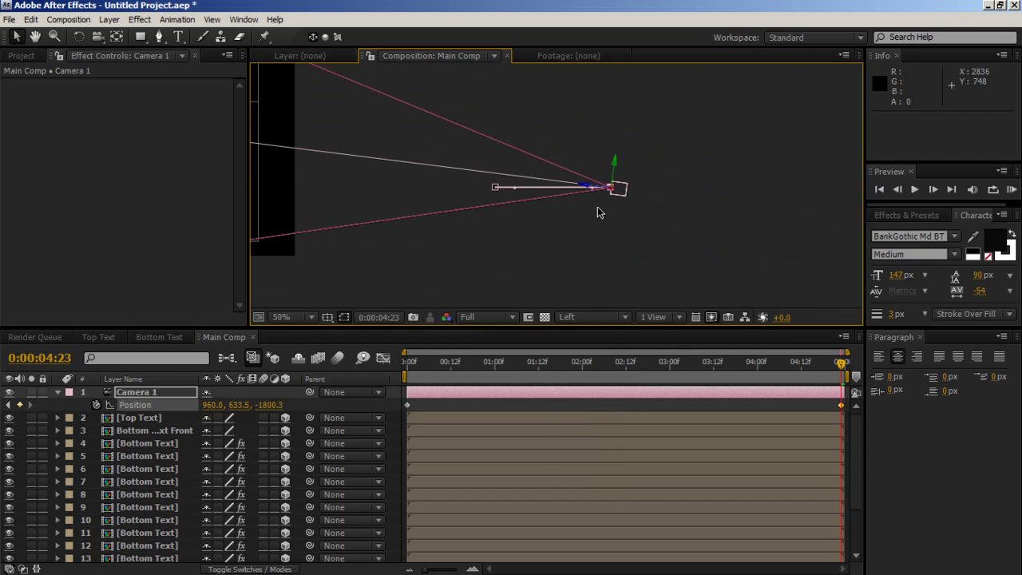
pyautogui.scroll(3, 598, 206)
pyautogui.scroll(1, 597, 206)
pyautogui.scroll(-4, 598, 206)
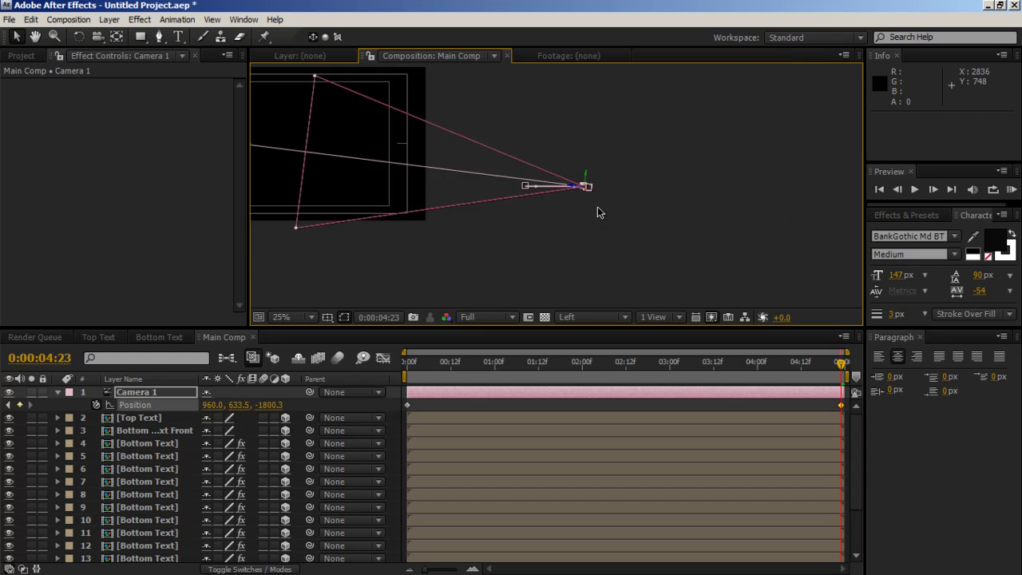
pyautogui.scroll(-1, 597, 206)
pyautogui.moveTo(522, 209); pyautogui.dragTo(588, 221)
pyautogui.scroll(1, 589, 221)
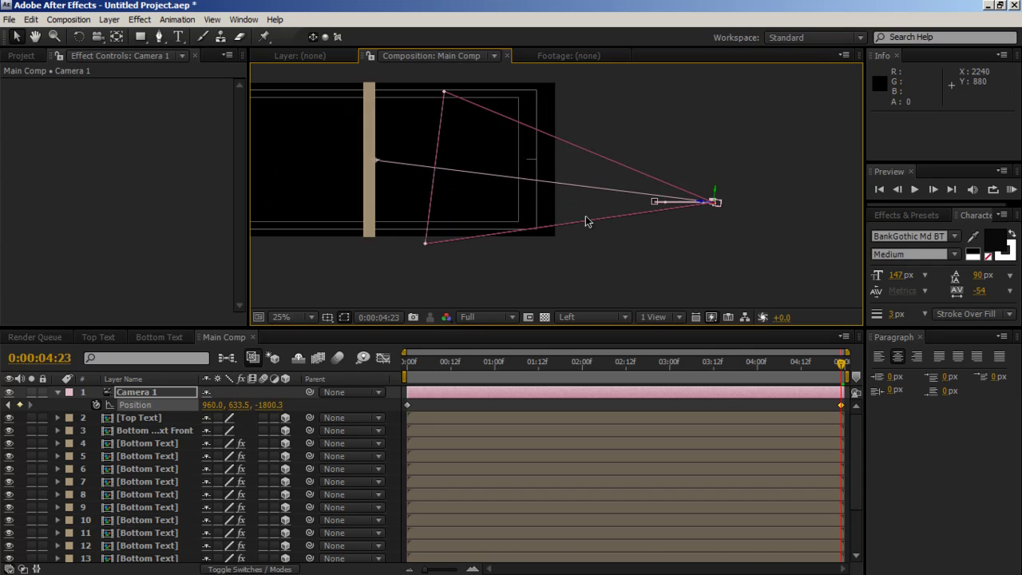
pyautogui.click(585, 318)
pyautogui.click(598, 333)
pyautogui.scroll(2, 488, 230)
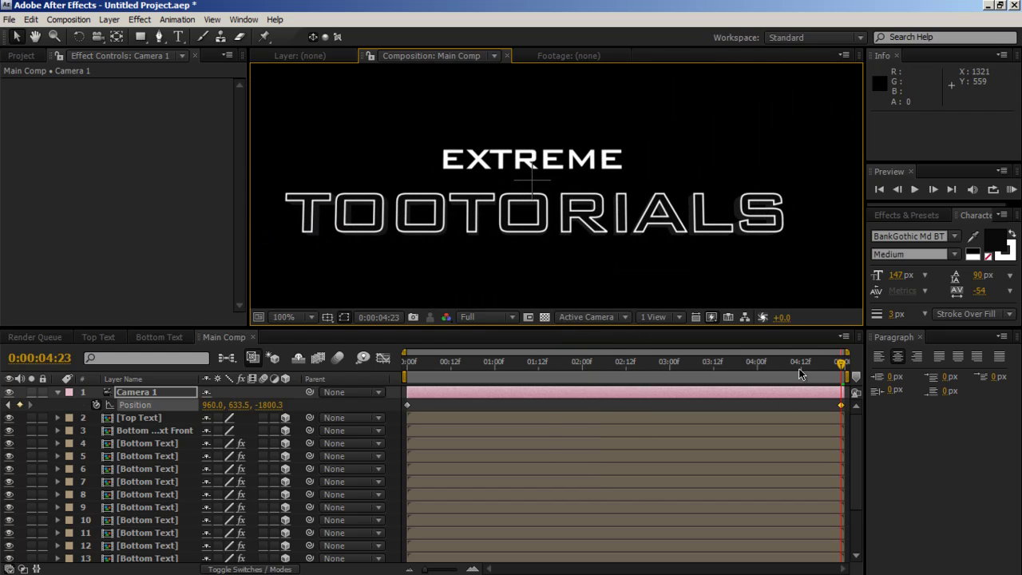
# Lower the composition's preview resolution to Half and scrub through the camera move, leaving the current time at 0:00:02:04
pyautogui.click(487, 317)
pyautogui.click(487, 358)
pyautogui.moveTo(818, 349); pyautogui.dragTo(370, 357)
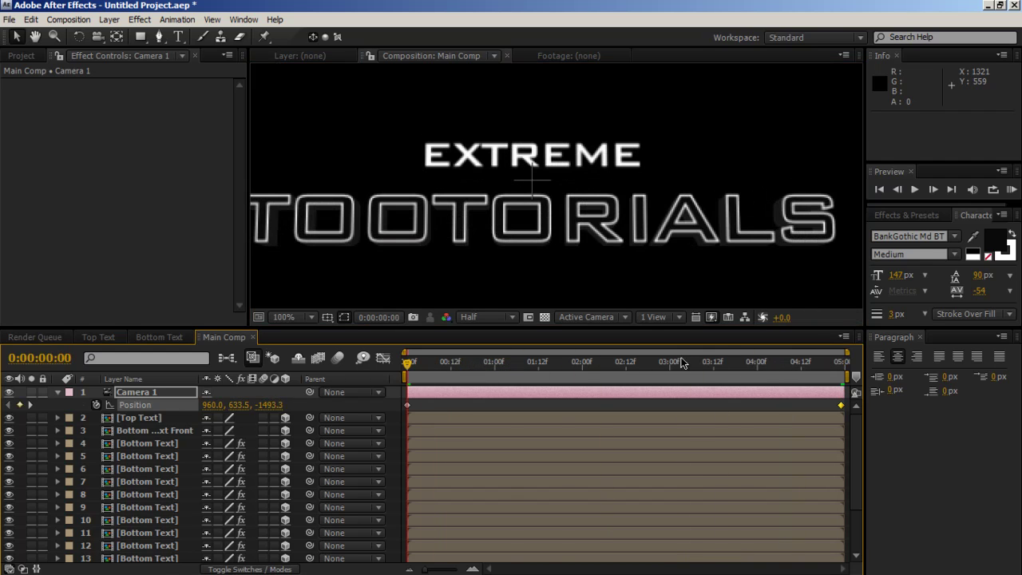
pyautogui.moveTo(764, 370); pyautogui.dragTo(596, 366)
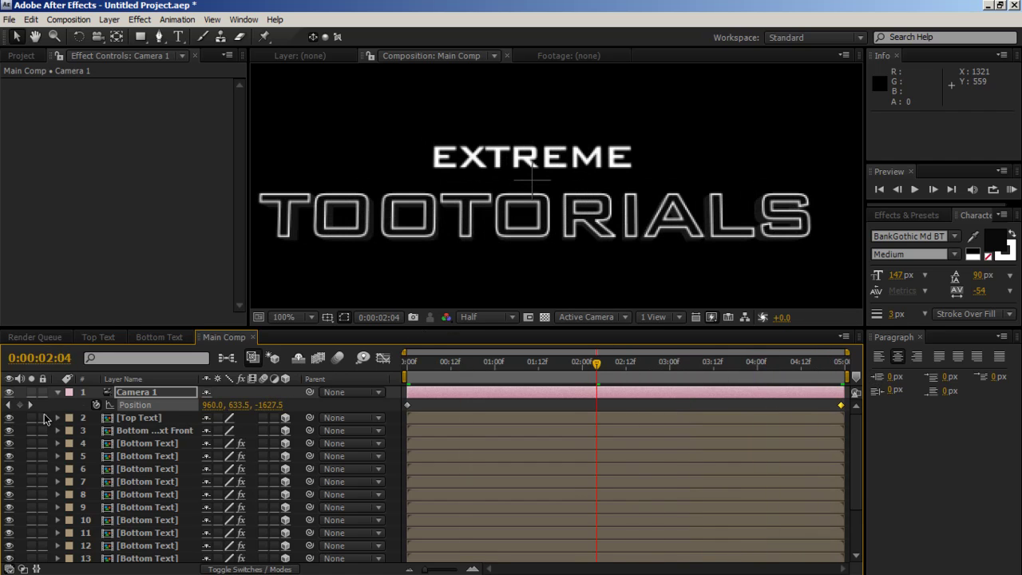
pyautogui.click(55, 392)
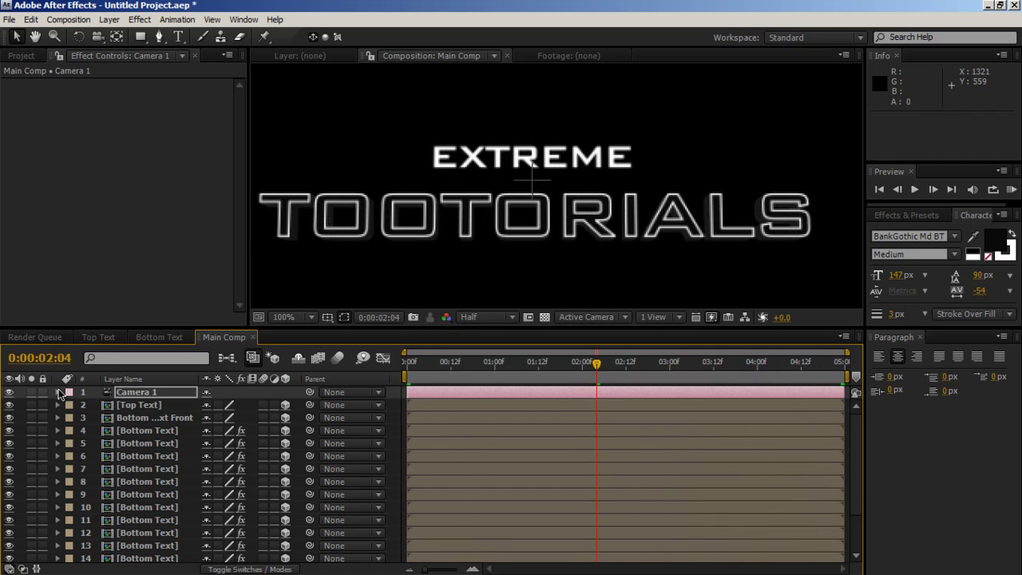
# Add a black 1920 × 817 px solid named Black Solid 1 above Camera 1 in Main Comp
pyautogui.click(102, 20)
pyautogui.moveTo(120, 34)
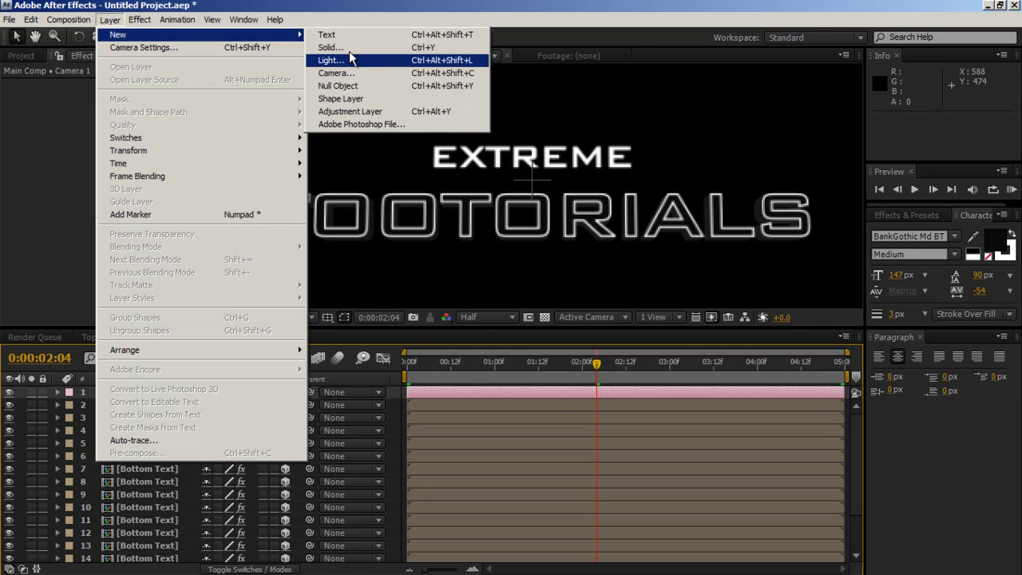
pyautogui.click(349, 49)
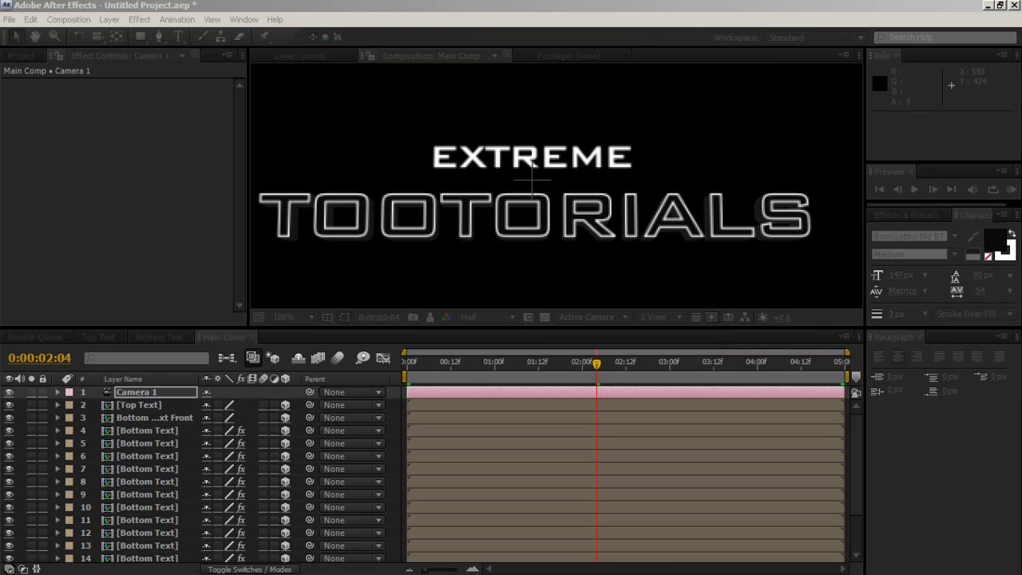
pyautogui.moveTo(645, 103); pyautogui.dragTo(517, 117)
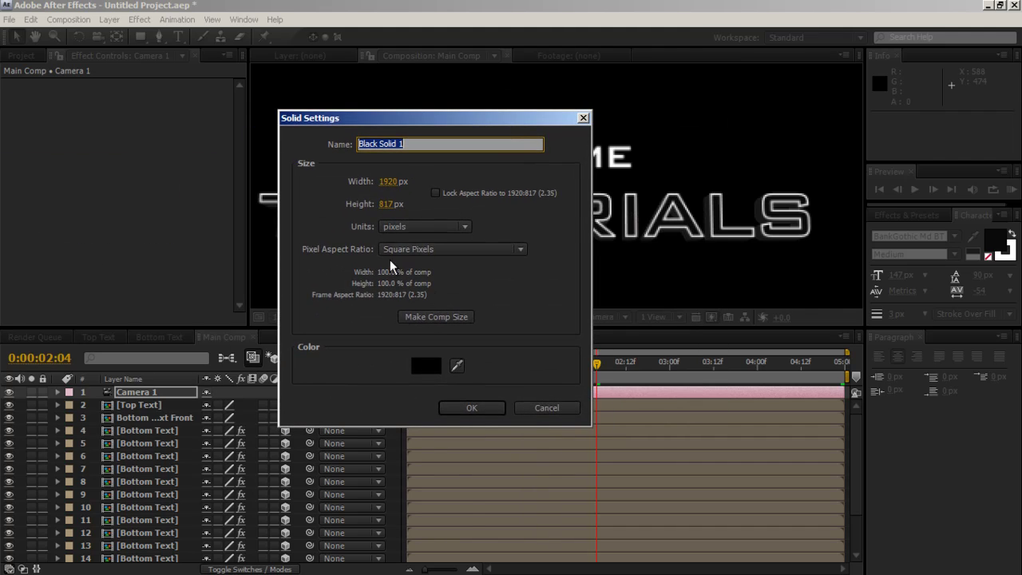
pyautogui.click(466, 407)
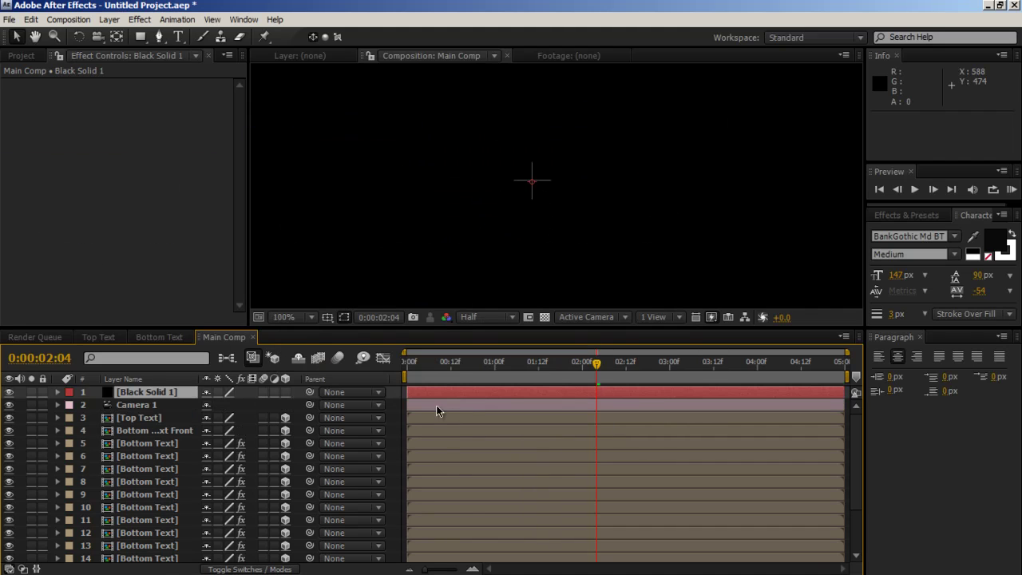
# Apply the Video Copilot Optical Flares effect to the black solid
pyautogui.click(140, 19)
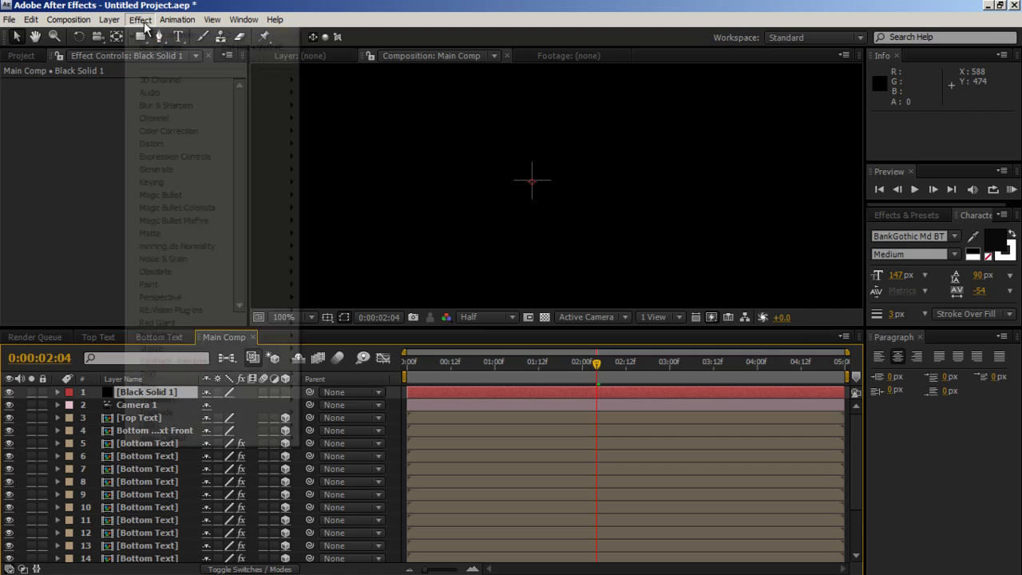
pyautogui.moveTo(281, 442)
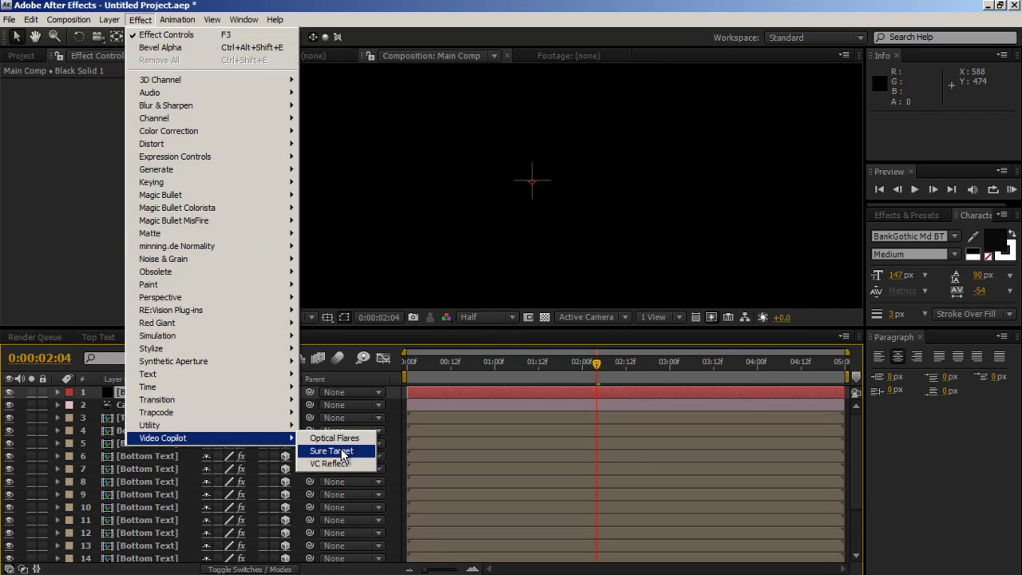
pyautogui.click(351, 439)
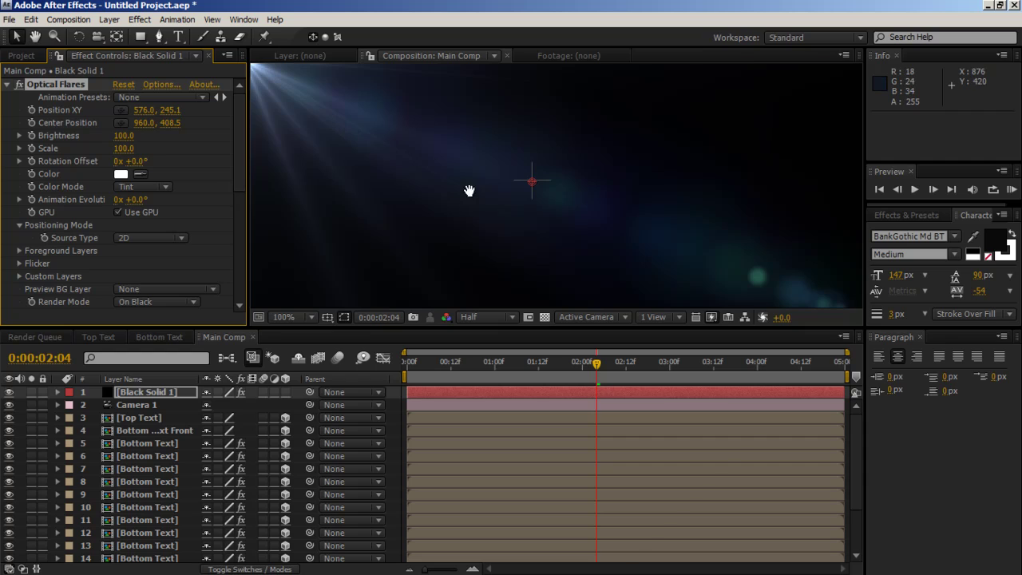
pyautogui.press(',')
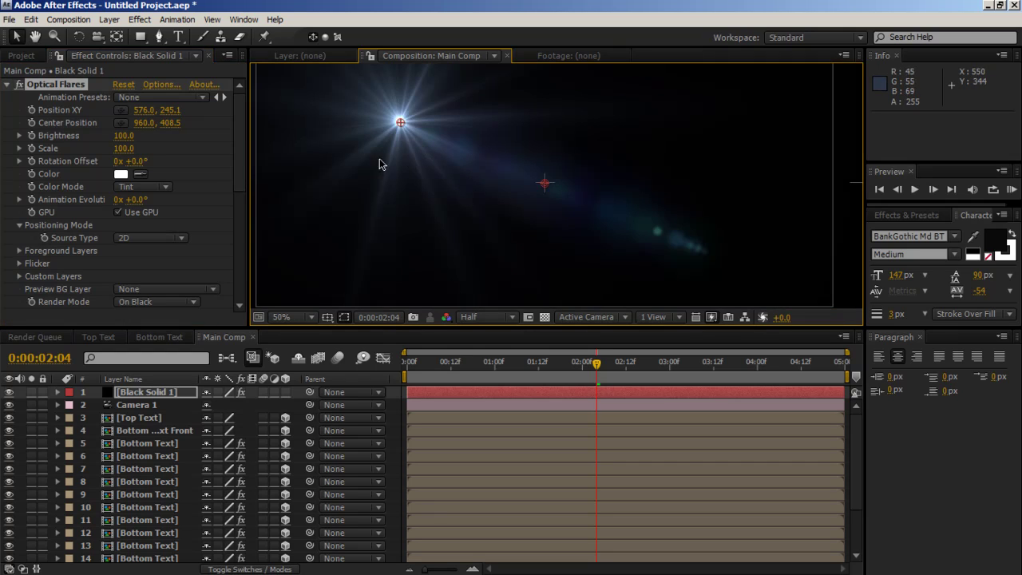
# Bring up the Optical Flares options and browse to the Pro Presets folder of lens flare presets
pyautogui.click(165, 85)
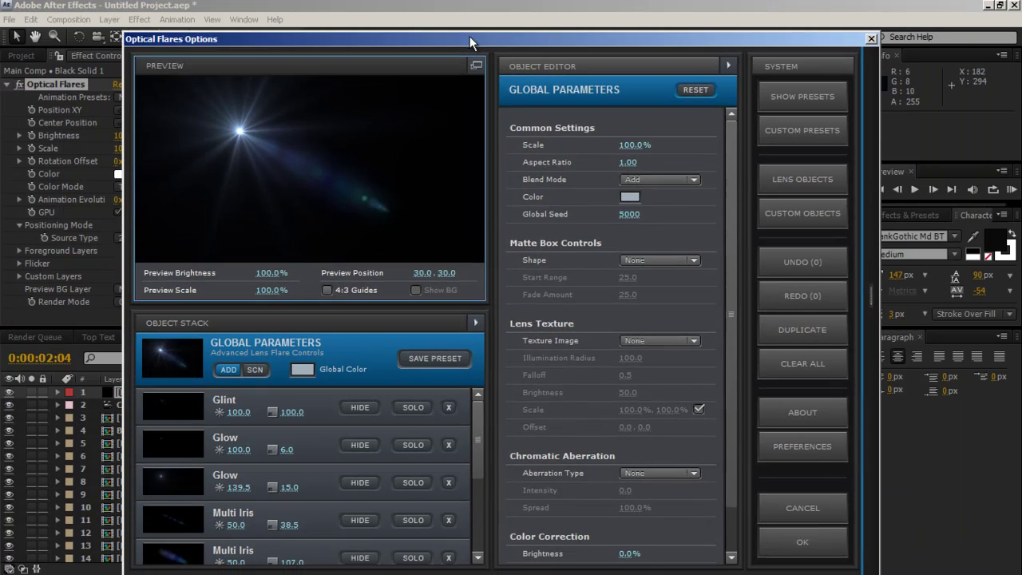
pyautogui.moveTo(470, 36); pyautogui.dragTo(463, 18)
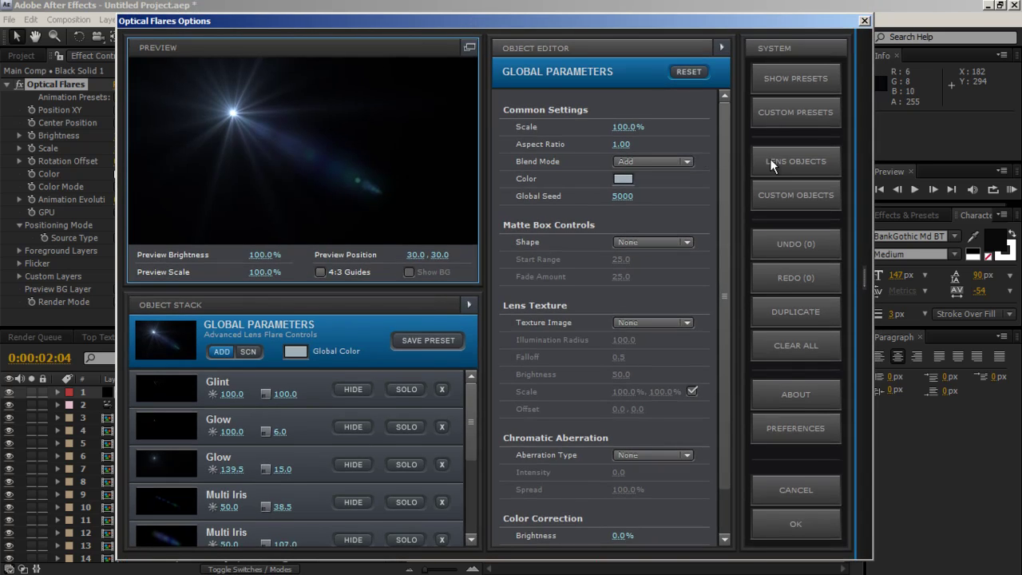
pyautogui.click(795, 161)
pyautogui.click(811, 72)
pyautogui.doubleClick(656, 379)
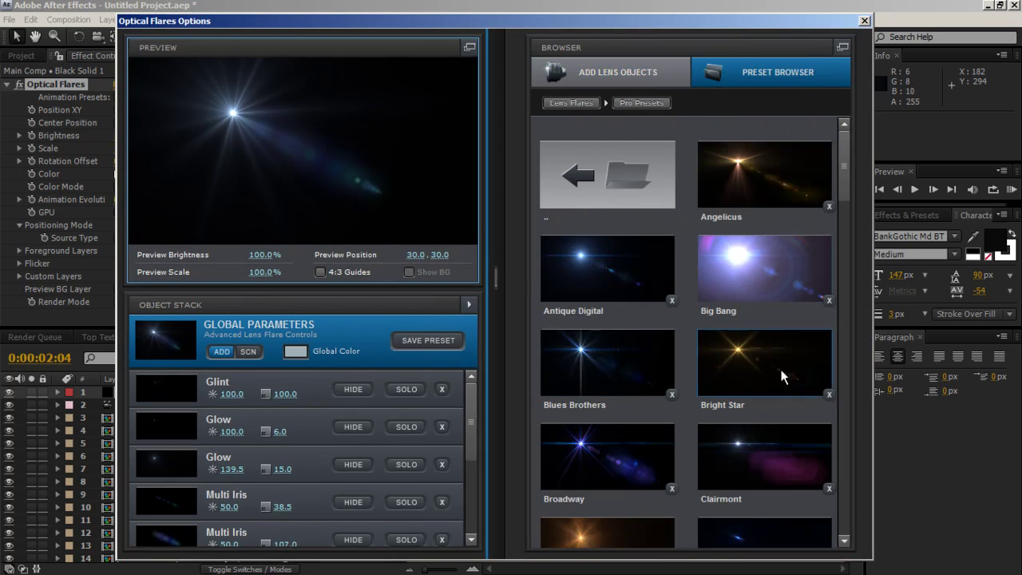
# Look through the Pro Presets and load The Mighty flare preset
pyautogui.scroll(-7, 769, 297)
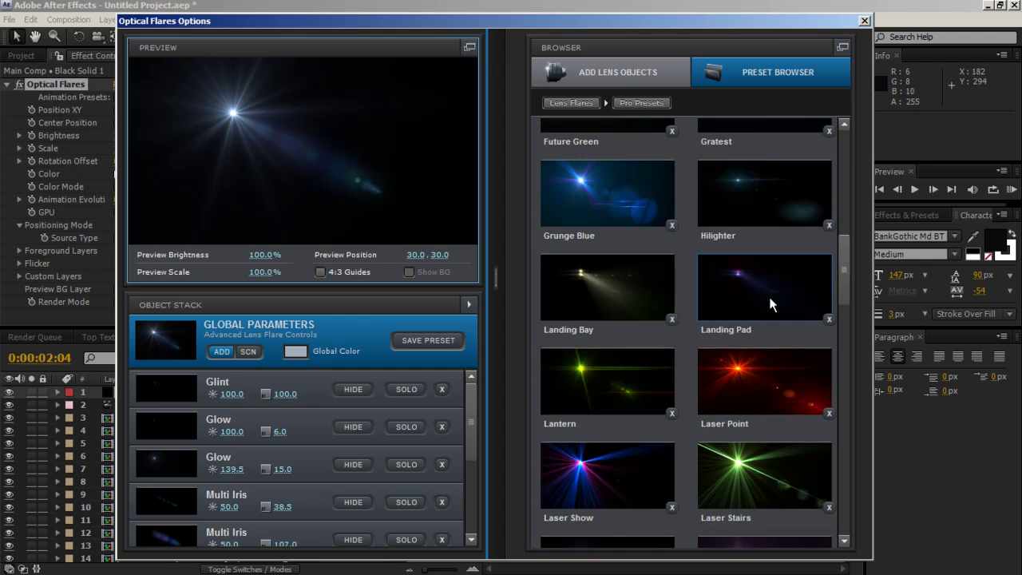
pyautogui.scroll(-6, 769, 297)
pyautogui.scroll(-5, 769, 297)
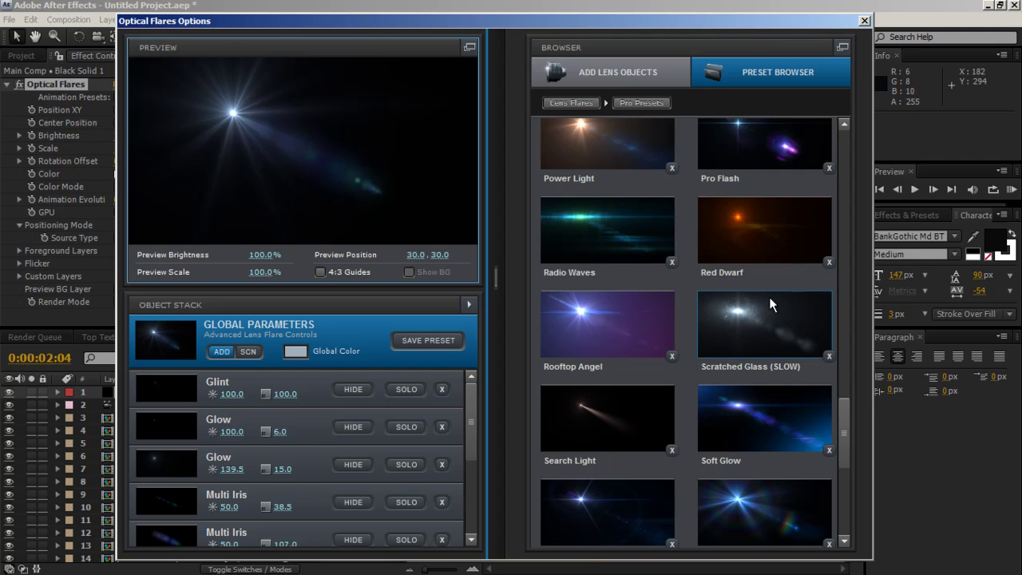
pyautogui.scroll(-6, 770, 303)
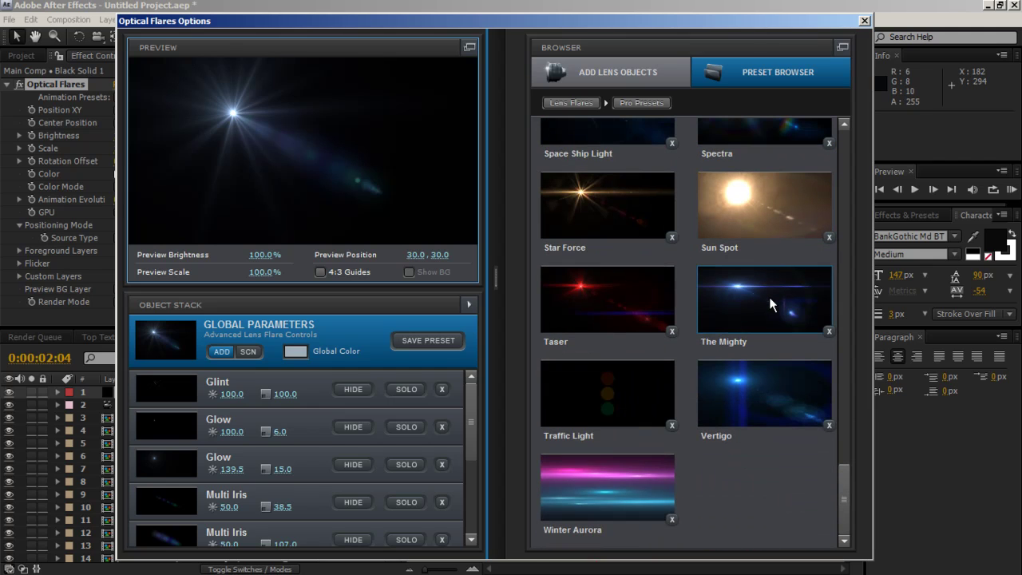
pyautogui.scroll(3, 770, 300)
pyautogui.moveTo(839, 473); pyautogui.dragTo(863, 136)
pyautogui.scroll(-1, 753, 247)
pyautogui.scroll(-3, 753, 247)
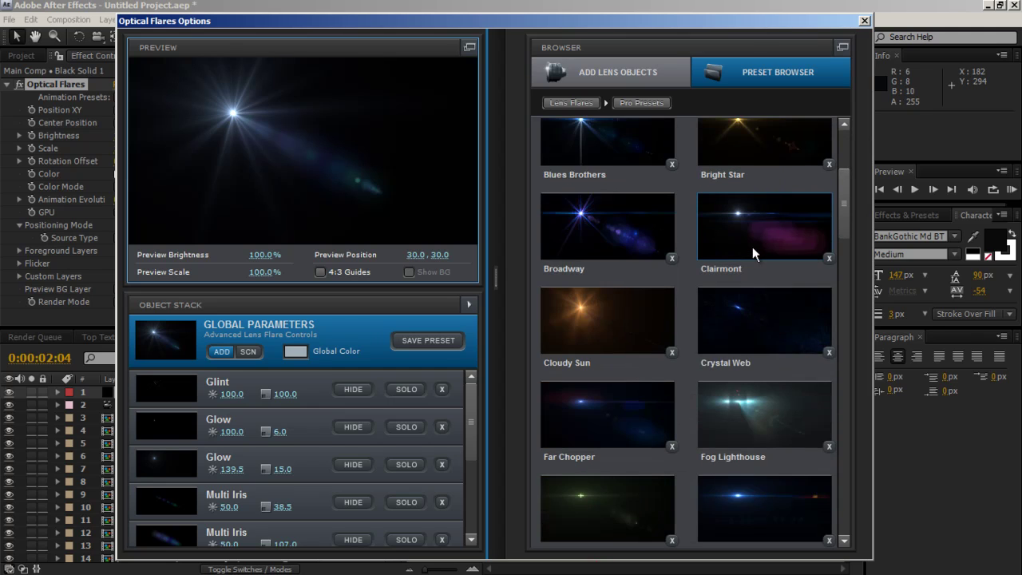
pyautogui.scroll(-6, 752, 247)
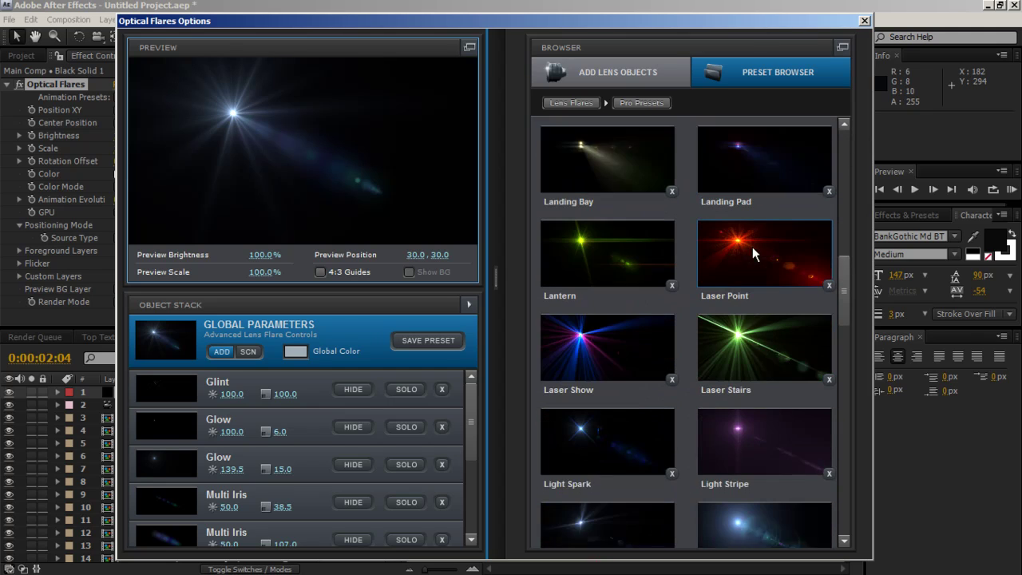
pyautogui.scroll(-5, 752, 247)
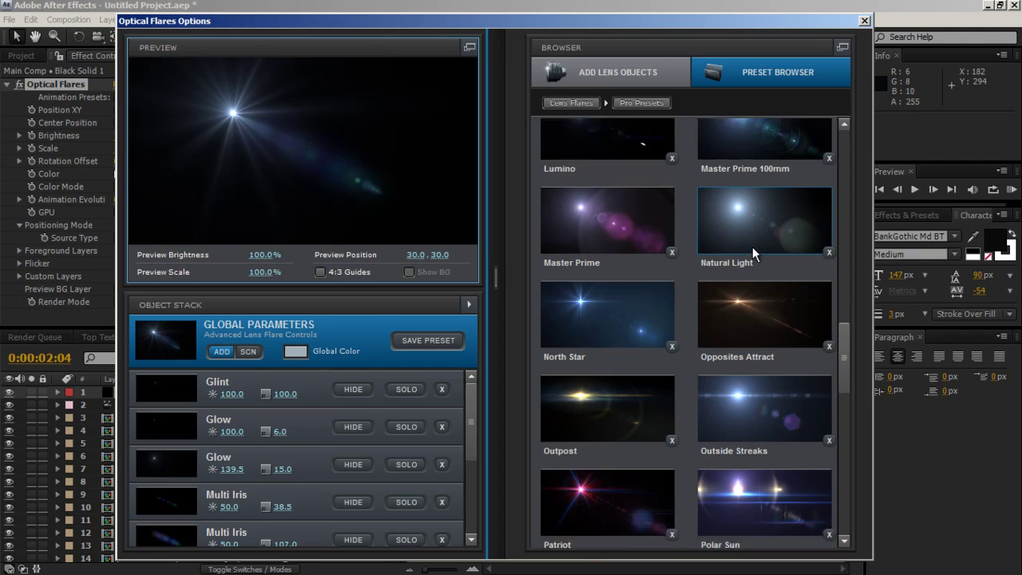
pyautogui.scroll(-5, 752, 247)
pyautogui.scroll(-3, 753, 253)
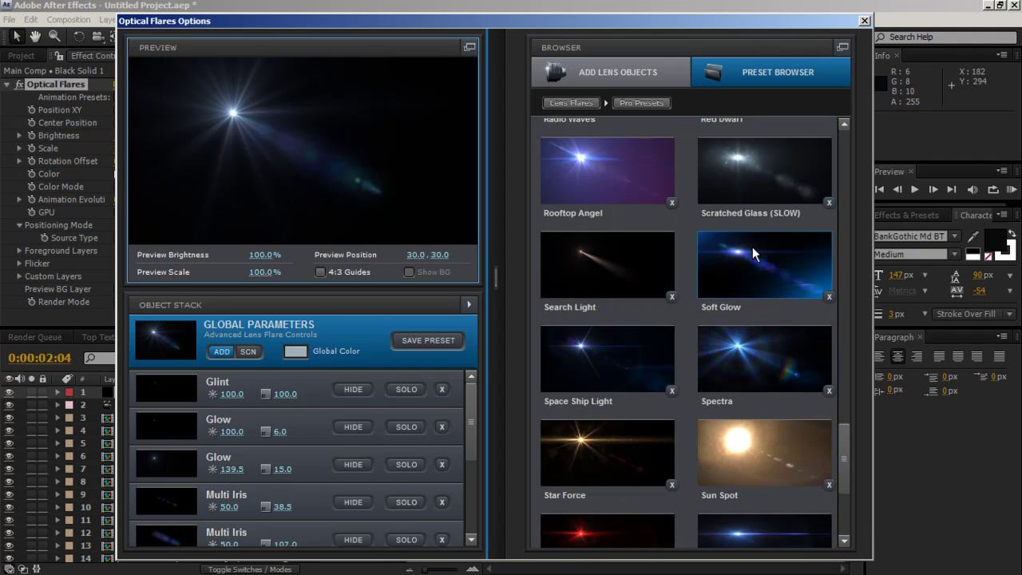
pyautogui.scroll(-3, 753, 253)
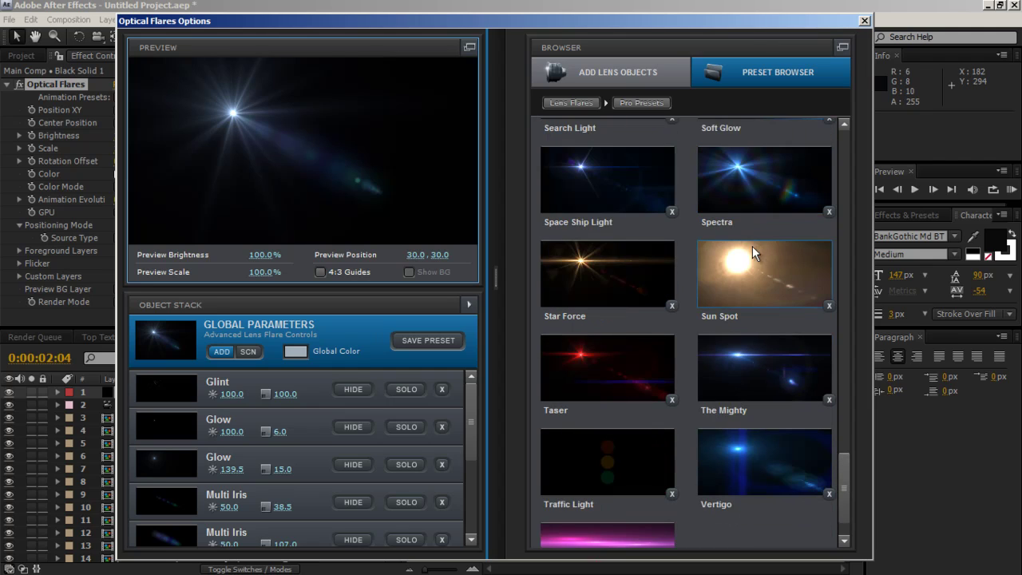
pyautogui.doubleClick(766, 363)
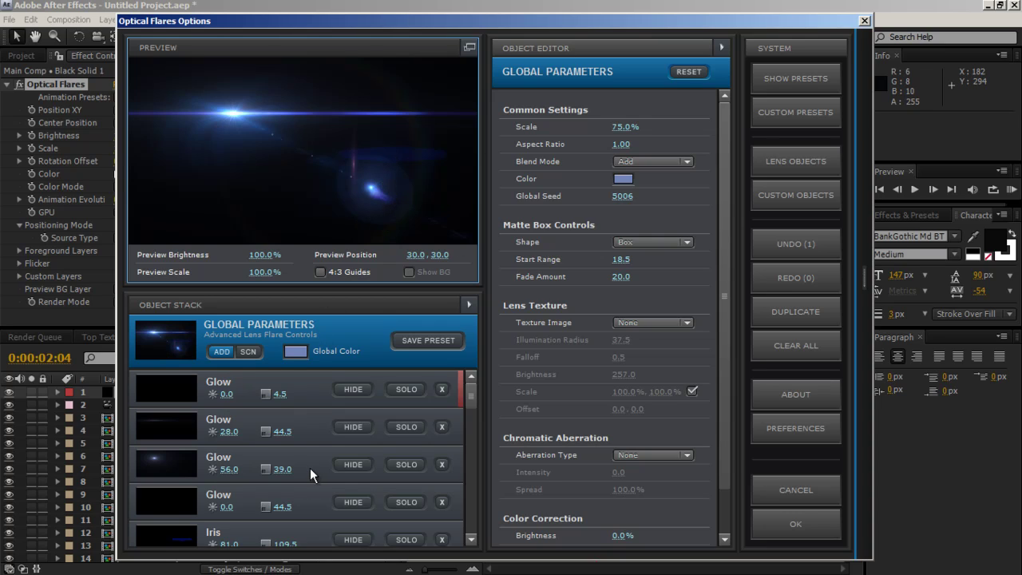
# Delete the 56.0-brightness Glow and the 81.0-brightness Iris objects from the flare's object stack
pyautogui.click(442, 465)
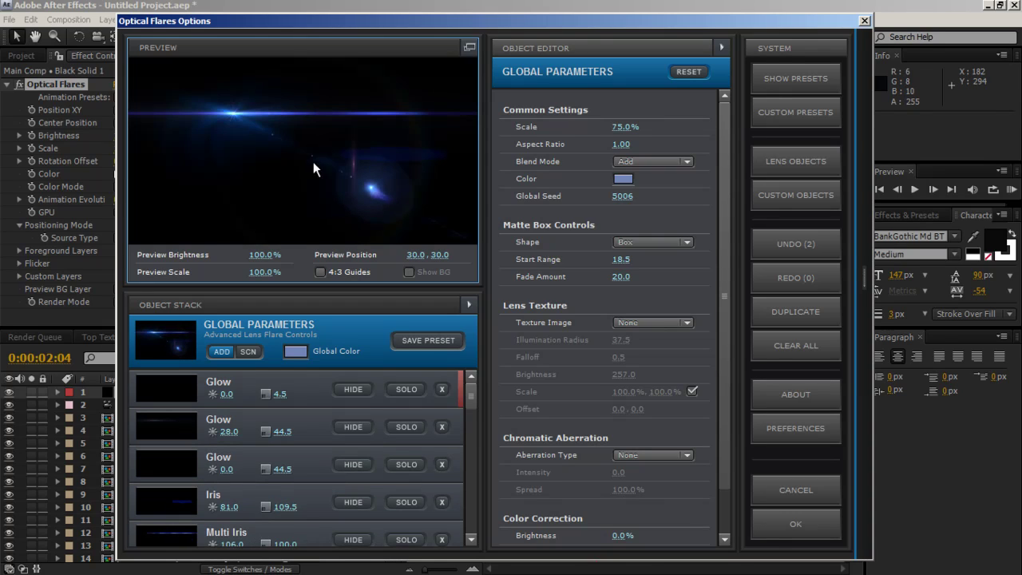
pyautogui.scroll(-1, 330, 405)
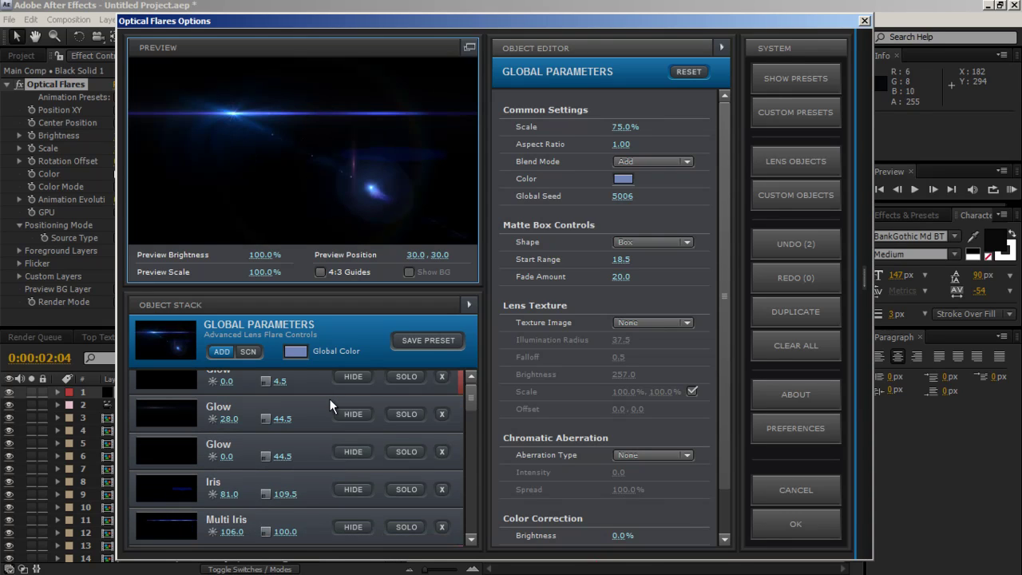
pyautogui.scroll(-1, 323, 392)
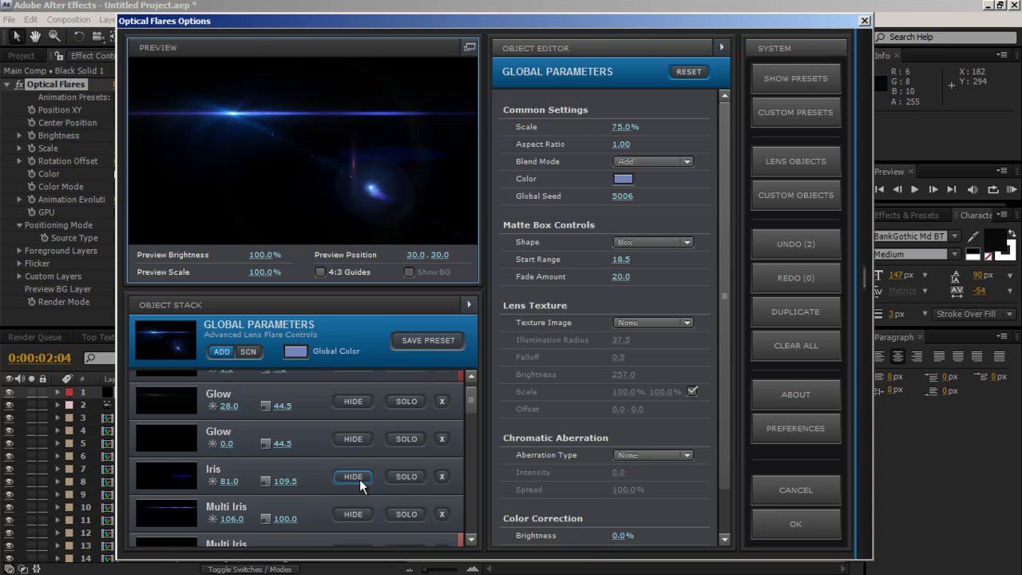
pyautogui.click(442, 476)
pyautogui.scroll(-4, 272, 460)
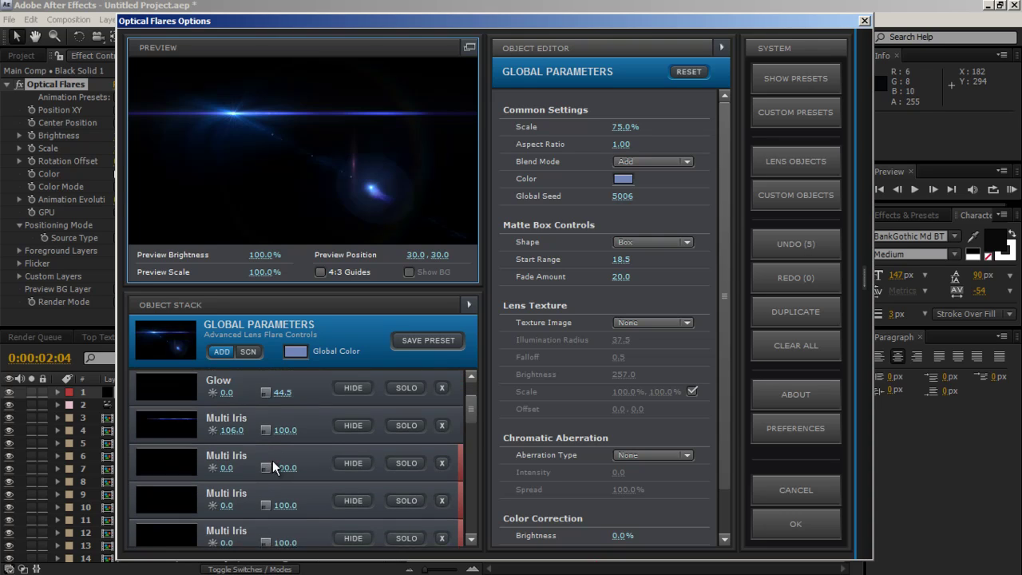
# Look through the rest of the object stack and toggle the 56.0-brightness Caustic object's visibility to check its effect
pyautogui.scroll(-6, 274, 458)
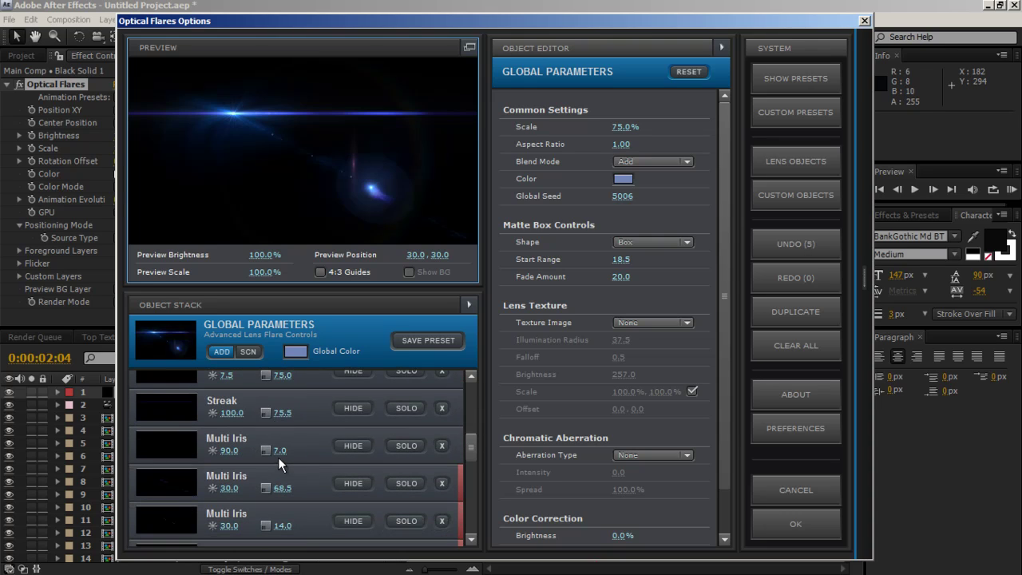
pyautogui.scroll(-5, 284, 422)
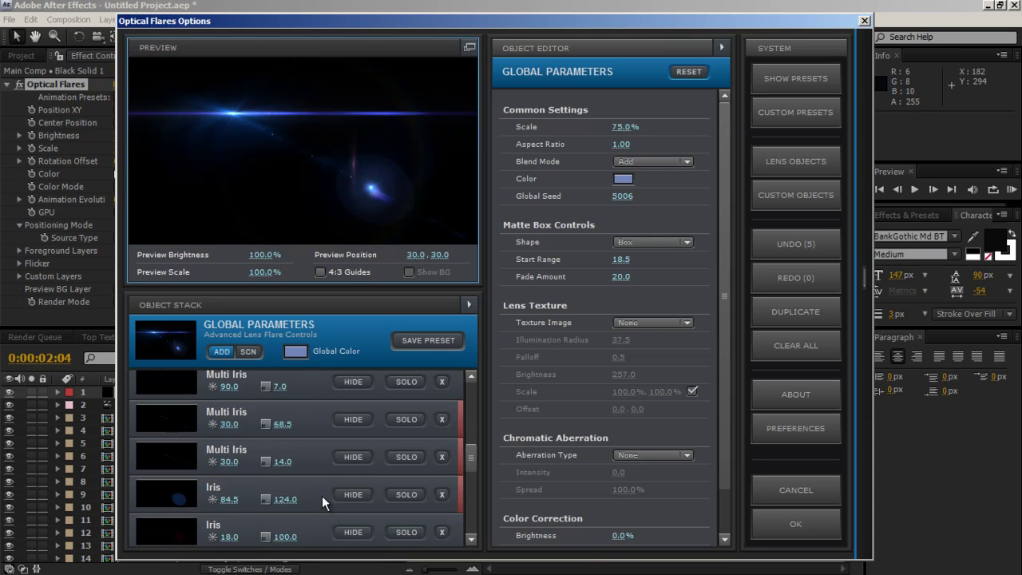
pyautogui.scroll(-5, 316, 495)
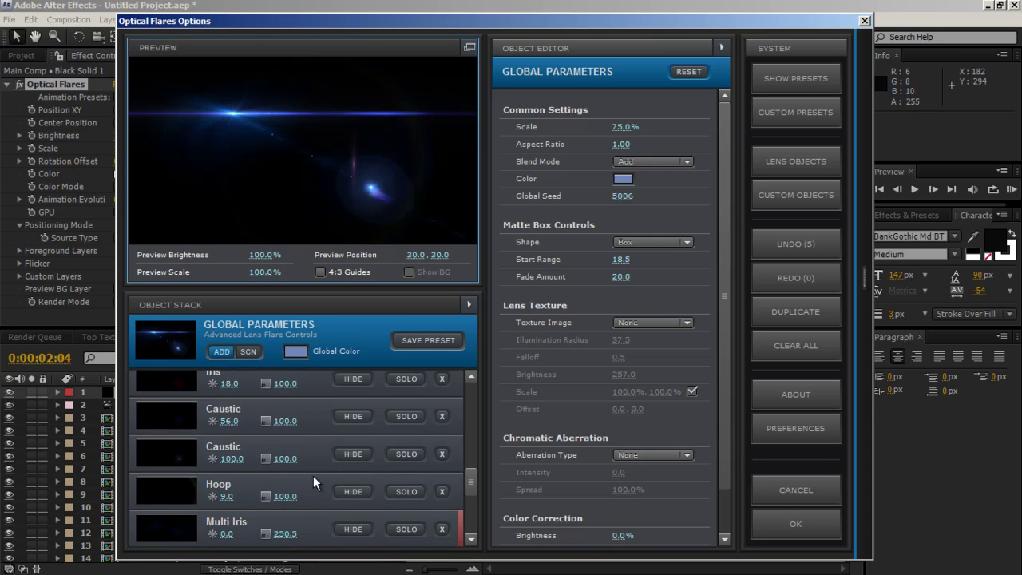
pyautogui.click(359, 421)
pyautogui.click(357, 420)
pyautogui.scroll(-2, 319, 464)
pyautogui.scroll(-1, 294, 491)
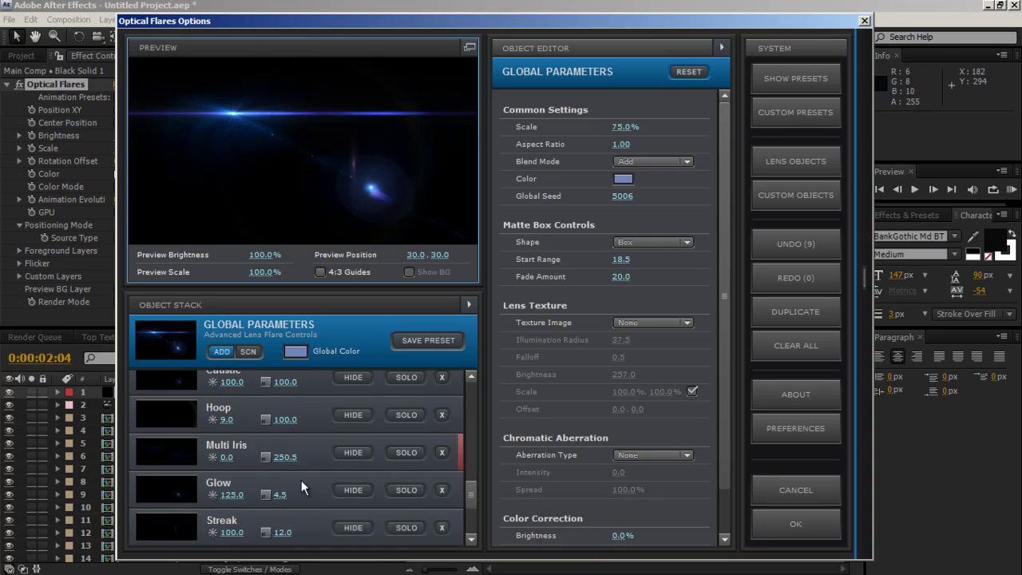
# Delete the 125.0 Glow, 325.0 Multi Iris and 600.0 Iris objects, and move the preview flare to about 22.2, 34.9
pyautogui.click(442, 490)
pyautogui.scroll(-2, 420, 491)
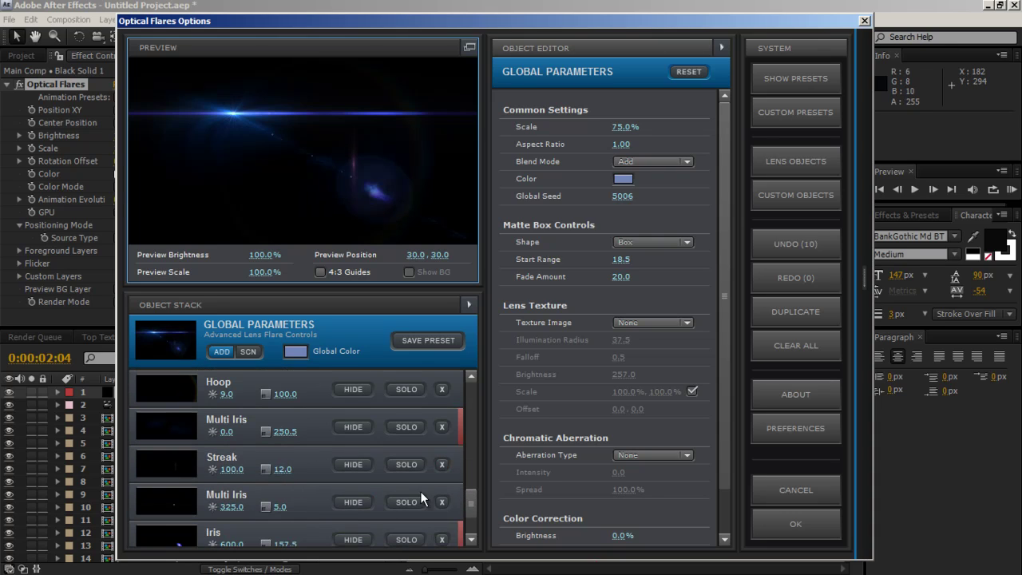
pyautogui.click(442, 503)
pyautogui.click(444, 501)
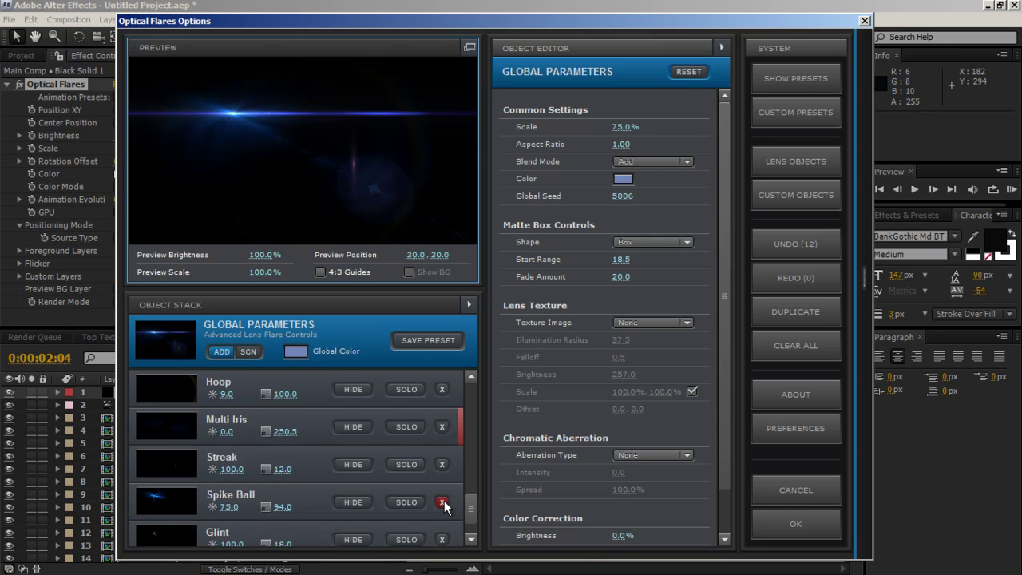
pyautogui.moveTo(356, 166); pyautogui.dragTo(206, 123)
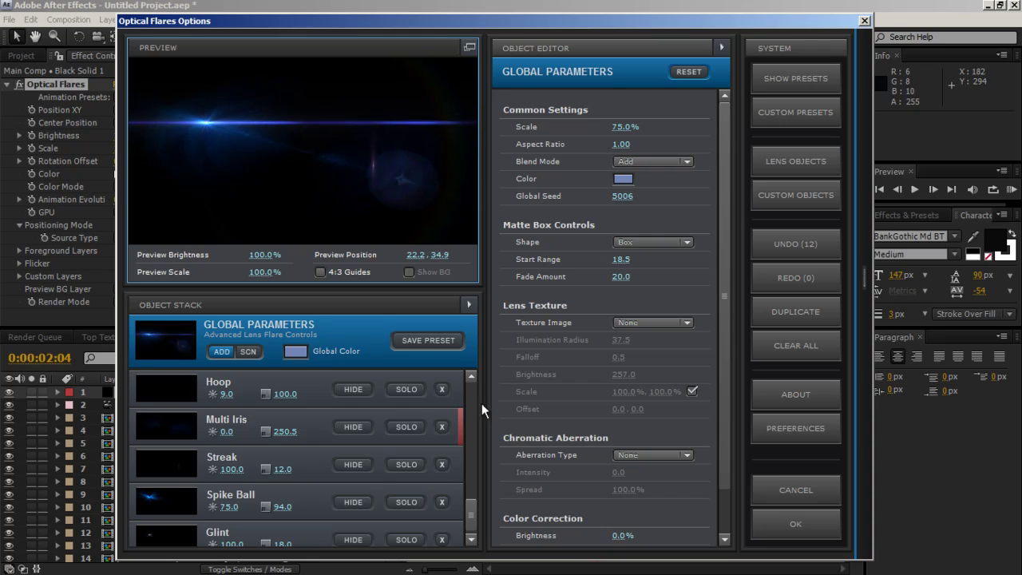
# Remove the remaining Streak above Spike Ball and both Caustic objects from the stack, and accept the flare options
pyautogui.click(443, 465)
pyautogui.scroll(1, 356, 443)
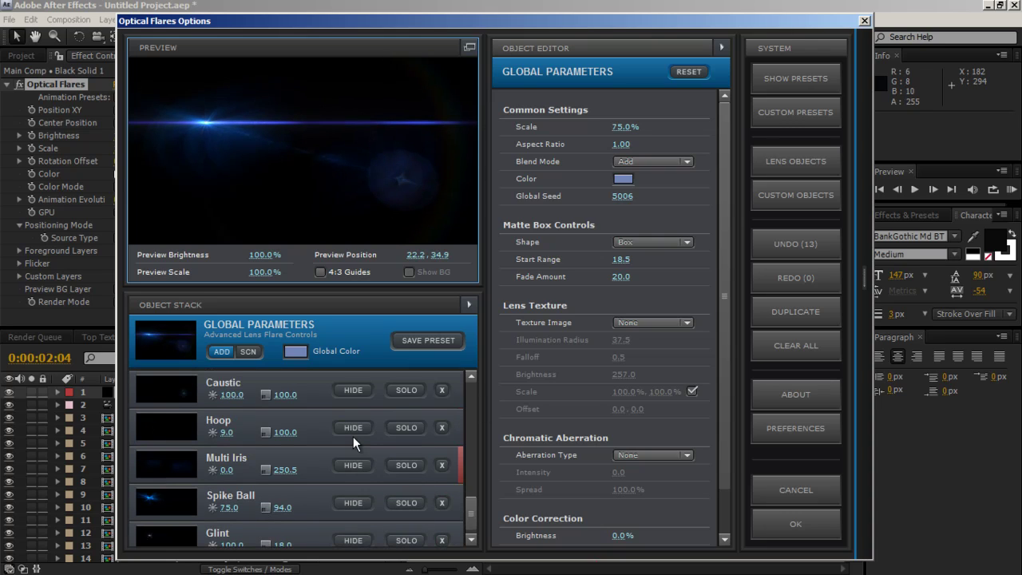
pyautogui.click(441, 388)
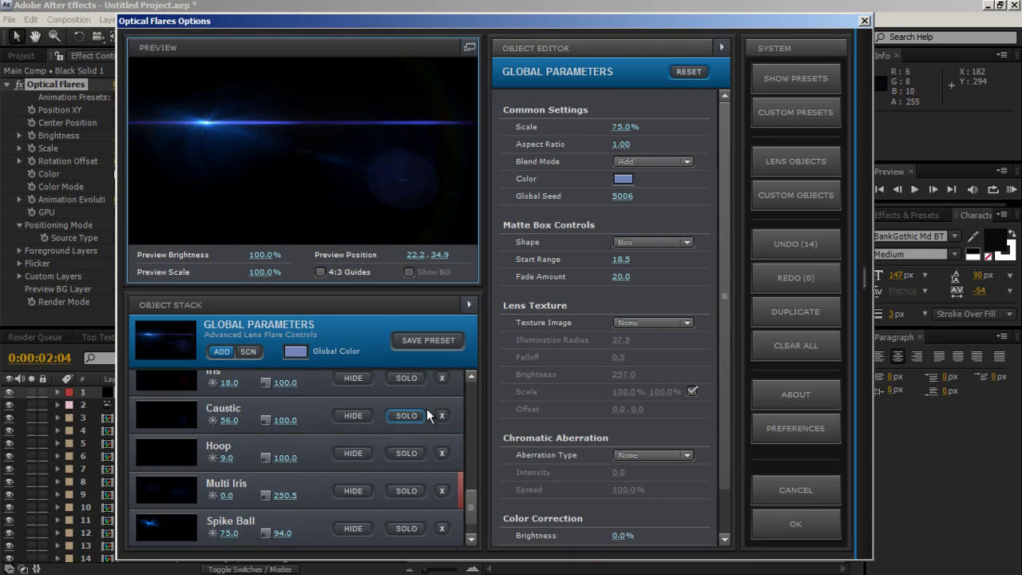
pyautogui.click(443, 416)
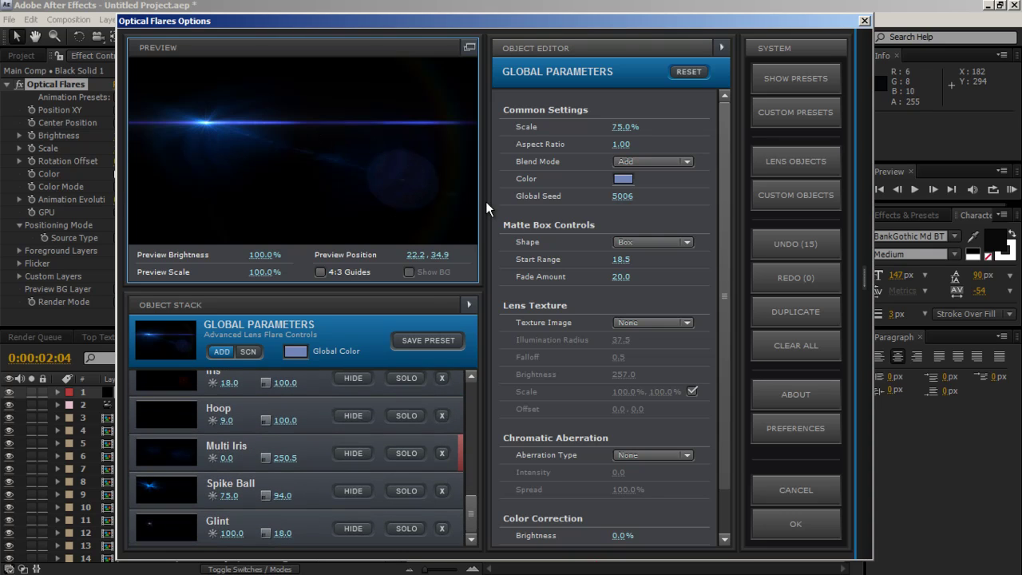
pyautogui.click(795, 525)
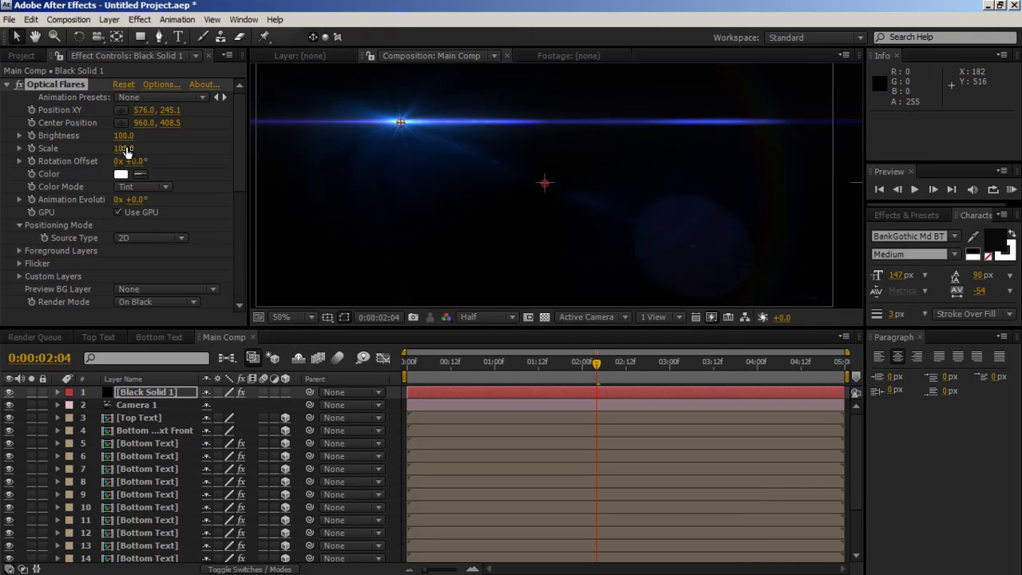
# Set the flare's Render Mode to On Transparent and the Black Solid 1 layer's blending mode to Add
pyautogui.click(175, 302)
pyautogui.click(158, 314)
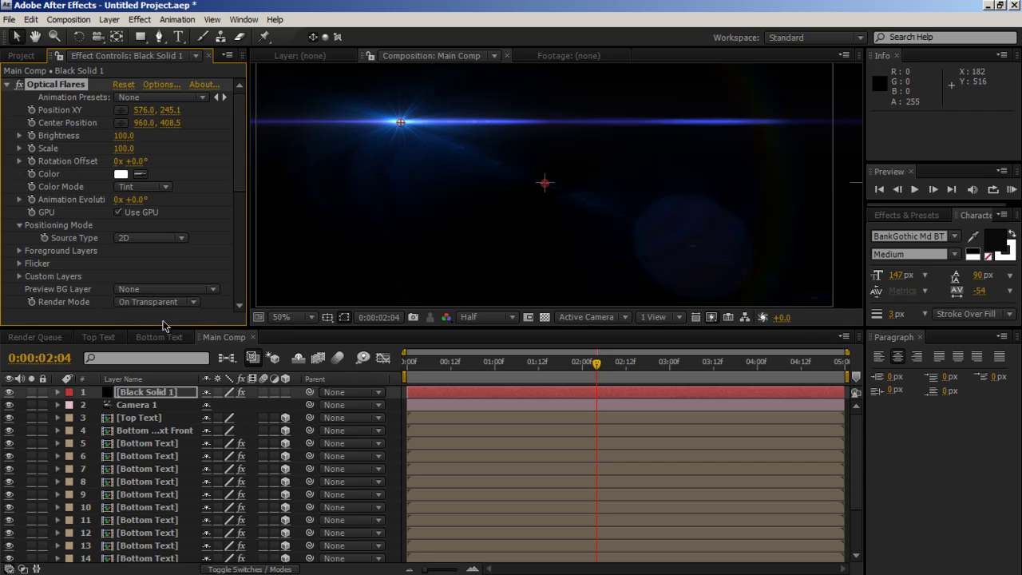
pyautogui.click(250, 569)
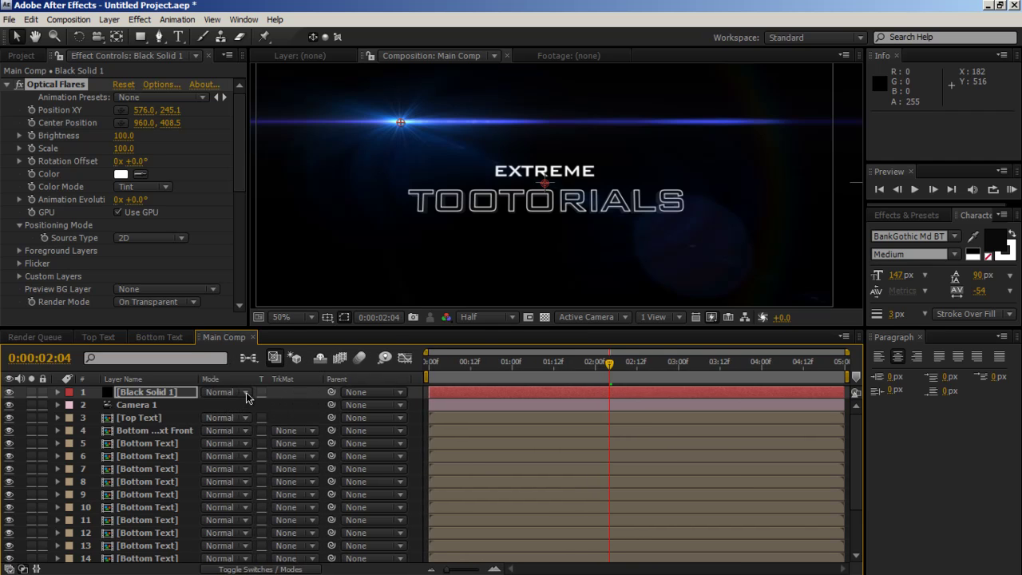
pyautogui.click(247, 396)
pyautogui.click(221, 257)
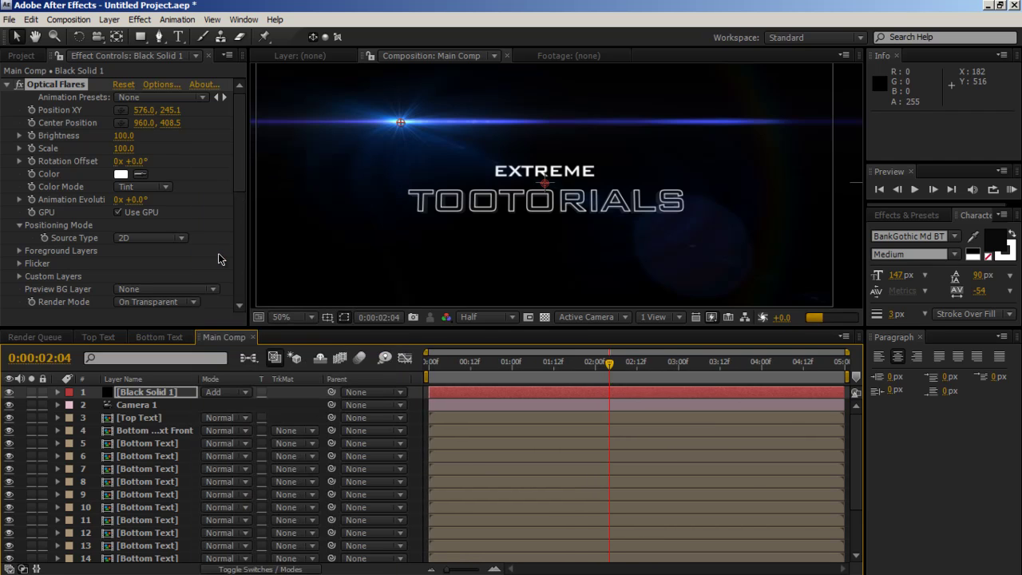
# At the first frame, set the flare's scale to 60 and place it on the T's upper-left corner at about 567.5, 427.1
pyautogui.moveTo(397, 134); pyautogui.dragTo(384, 223)
pyautogui.scroll(3, 411, 198)
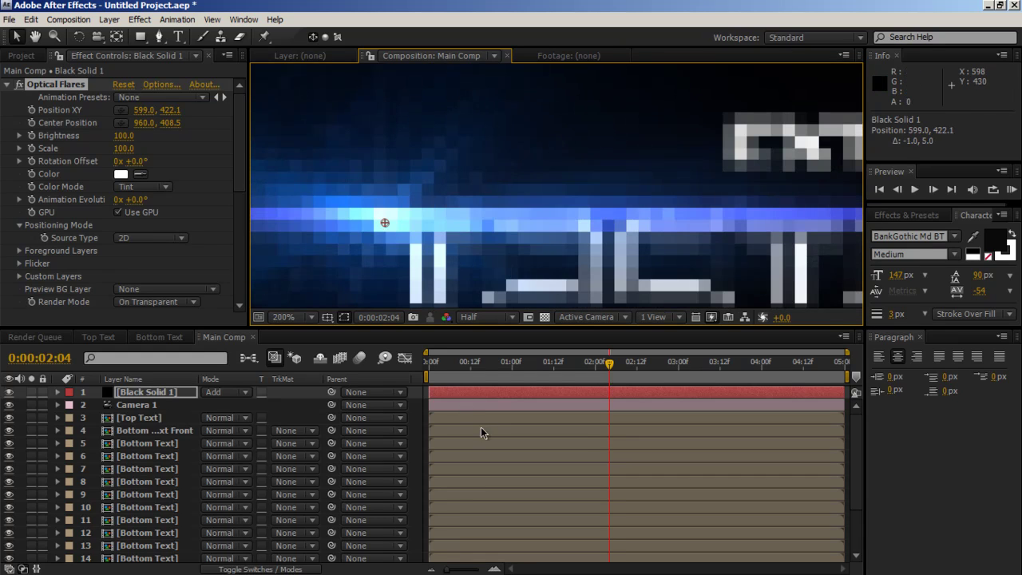
pyautogui.click(432, 363)
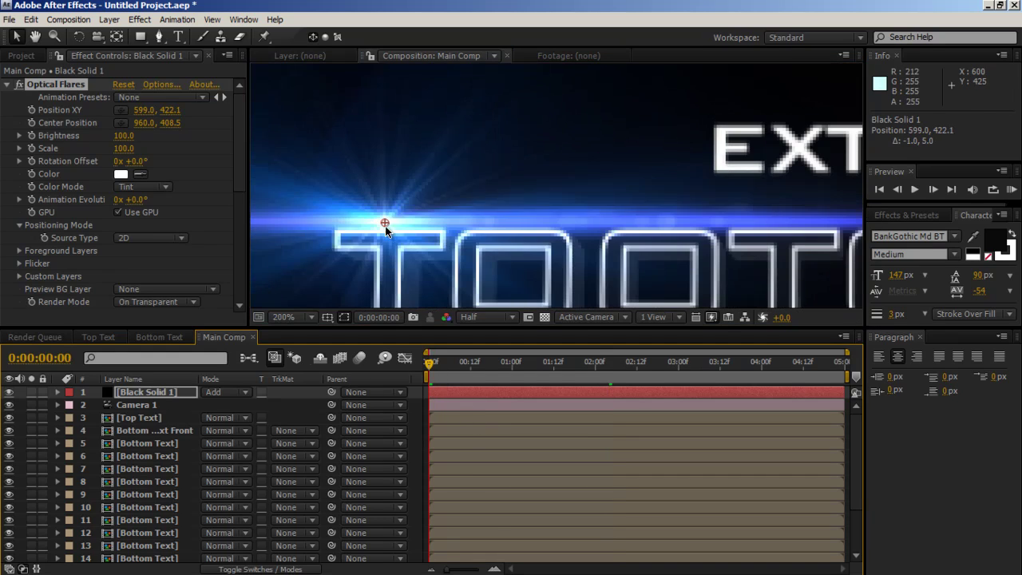
pyautogui.moveTo(385, 225); pyautogui.dragTo(339, 221)
pyautogui.click(124, 148)
pyautogui.write('60')
pyautogui.press('Return')
pyautogui.moveTo(342, 223); pyautogui.dragTo(340, 230)
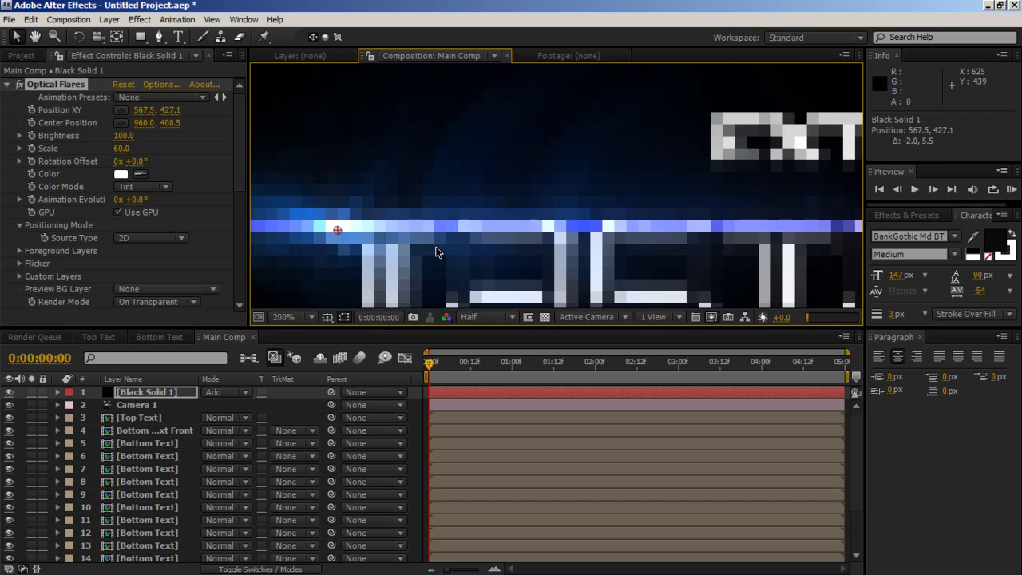
# Solo the flare and front bottom text layers, and start keyframing the flare's Position XY at the first frame
pyautogui.click(28, 427)
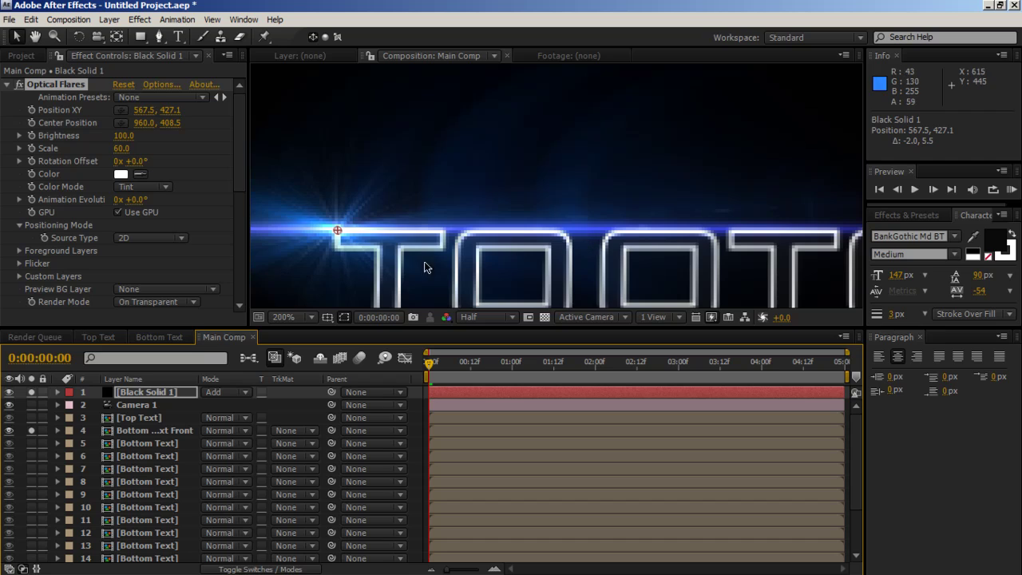
pyautogui.scroll(-1, 520, 238)
pyautogui.moveTo(598, 239); pyautogui.dragTo(432, 216)
pyautogui.scroll(-2, 432, 217)
pyautogui.scroll(2, 509, 212)
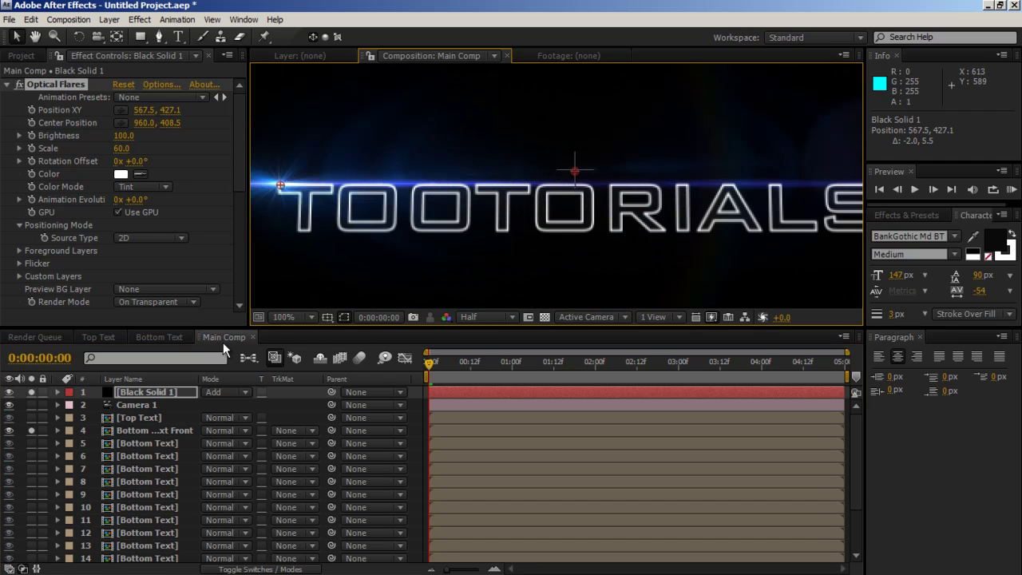
pyautogui.click(30, 109)
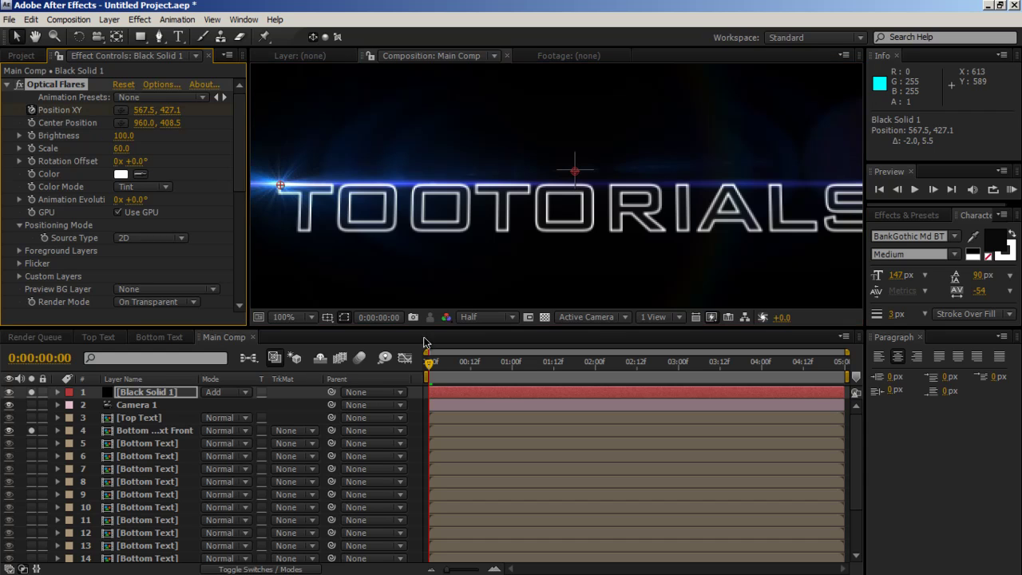
# At 0:00:04:23, move the flare onto the T's upper edge at about 690.5, 423.1, and return to the first frame
pyautogui.moveTo(471, 372); pyautogui.dragTo(675, 375)
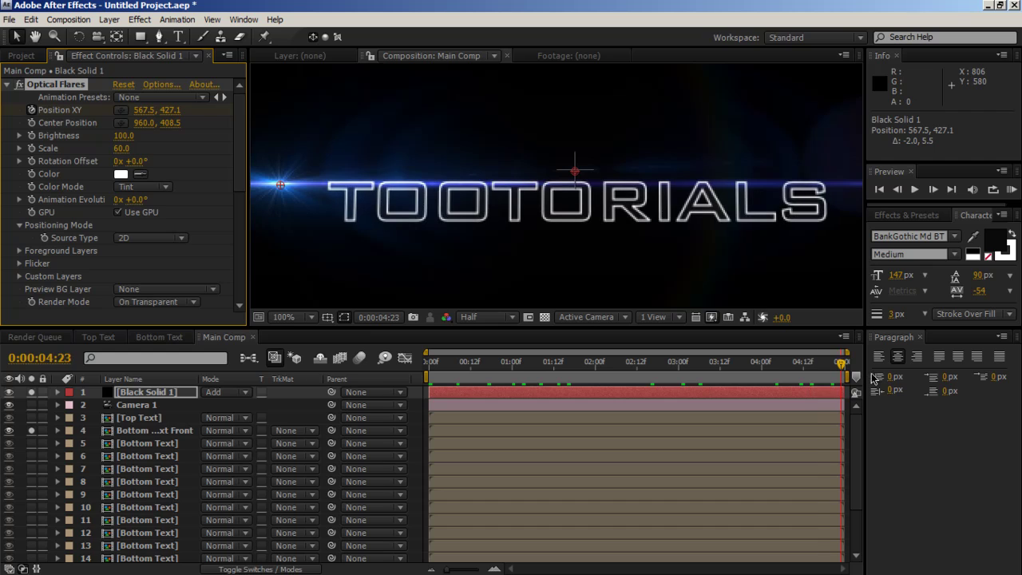
pyautogui.moveTo(816, 379); pyautogui.dragTo(841, 378)
pyautogui.moveTo(281, 186); pyautogui.dragTo(373, 182)
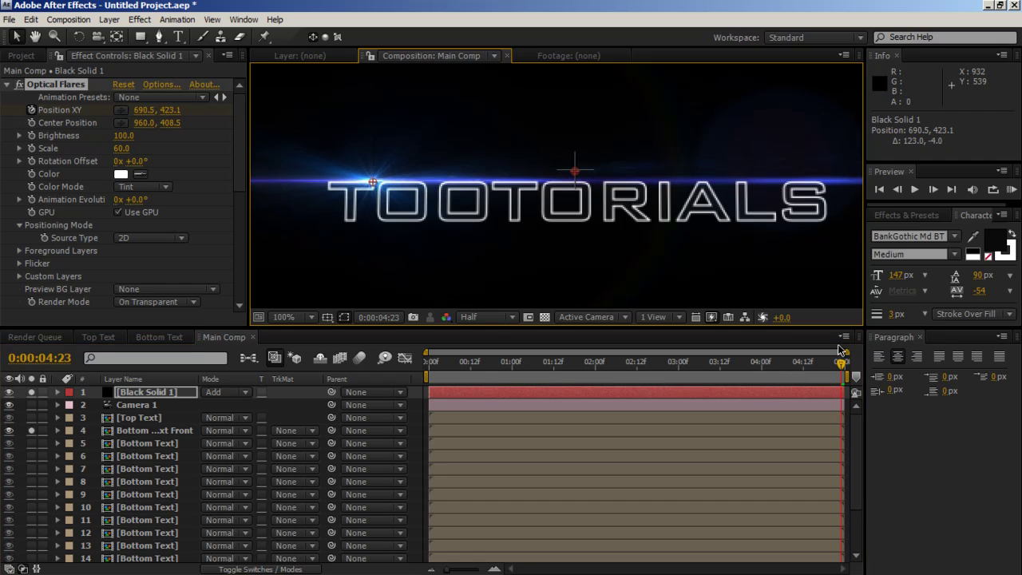
pyautogui.moveTo(841, 363); pyautogui.dragTo(338, 283)
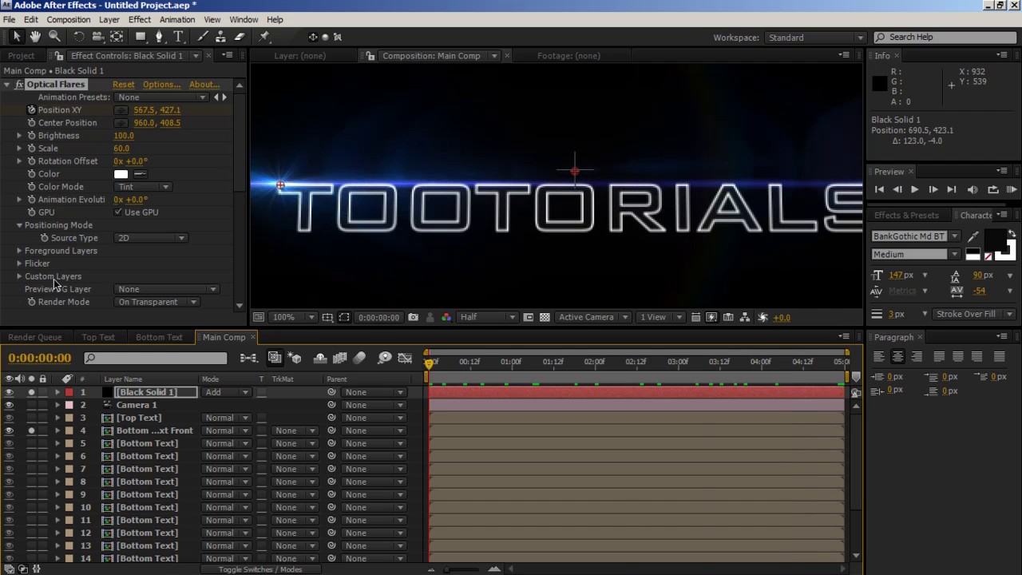
# Set the flare's Flicker Speed and Amount to 100, unsolo the front bottom text layer, and preview the flicker
pyautogui.click(19, 263)
pyautogui.moveTo(122, 281); pyautogui.dragTo(402, 273)
pyautogui.moveTo(120, 292); pyautogui.dragTo(667, 309)
pyautogui.click(31, 430)
pyautogui.press('KP_0')
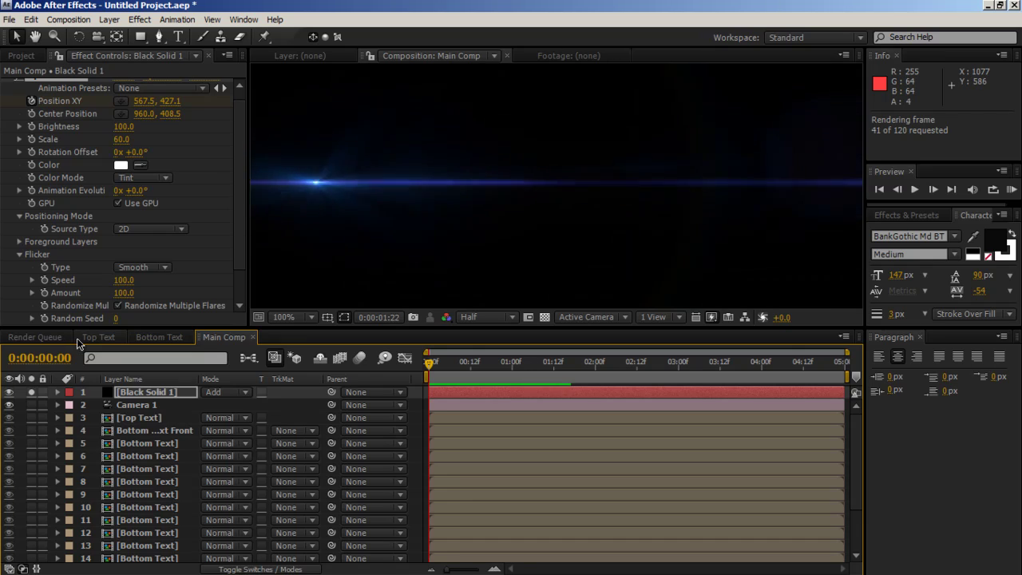
# Reduce the Flicker Speed to 62 and Amount to 71, preview the result, and unsolo the flare layer
pyautogui.moveTo(134, 292); pyautogui.dragTo(95, 285)
pyautogui.press('KP_0')
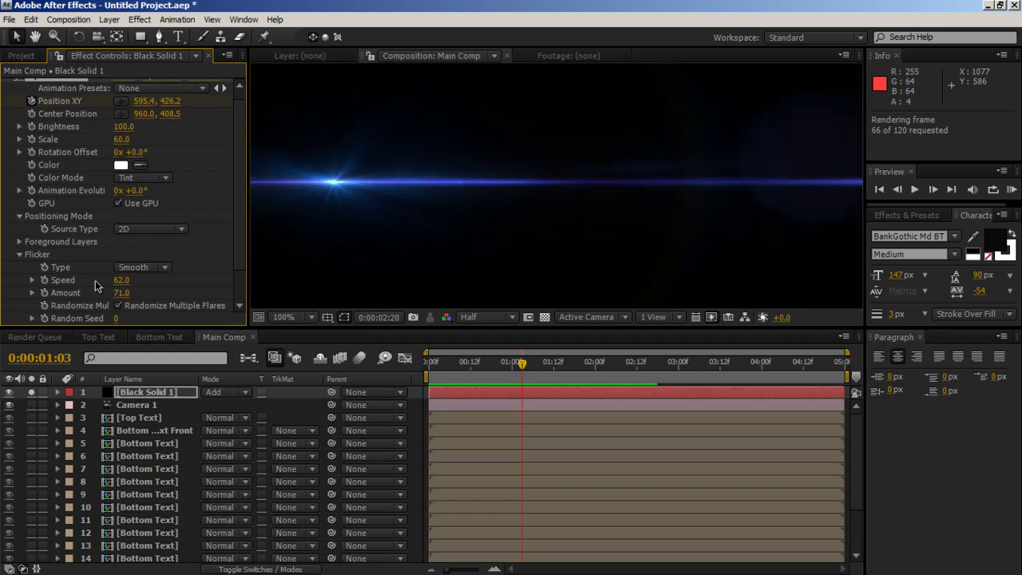
pyautogui.click(89, 302)
pyautogui.press('space')
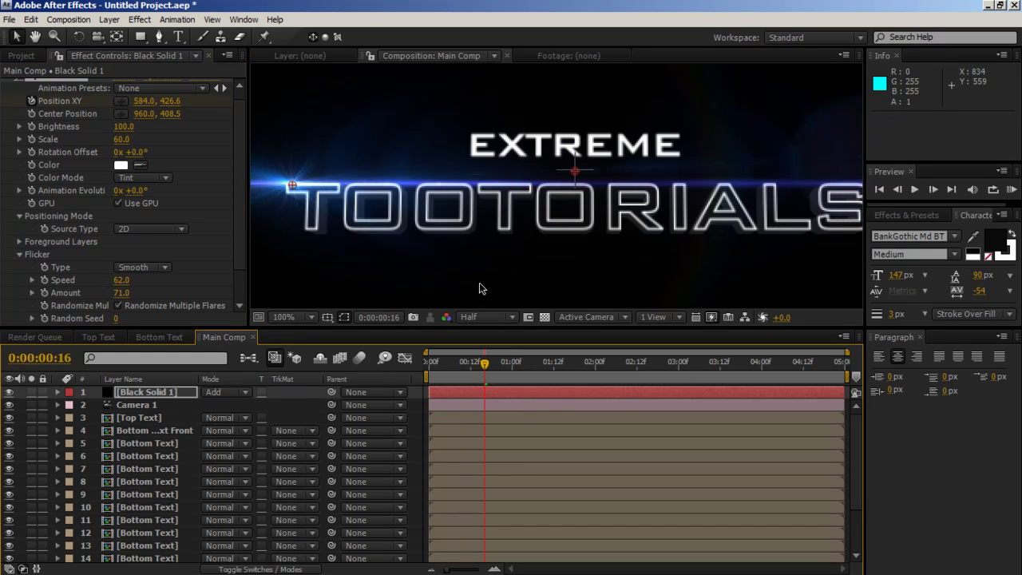
# Set the composition view to Full resolution and Fit up to 100%, with the title/action safe guides hidden
pyautogui.click(483, 317)
pyautogui.click(483, 352)
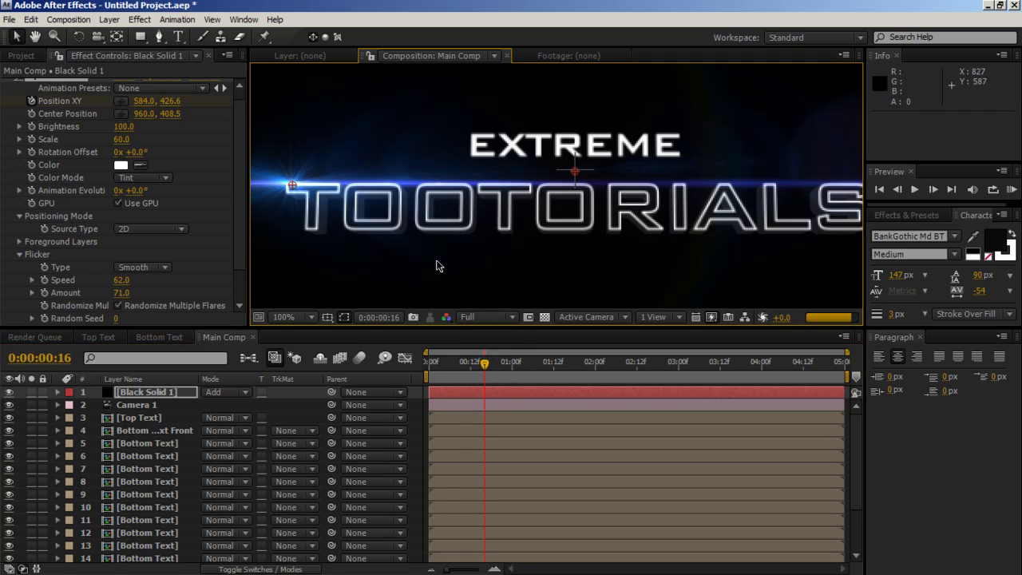
pyautogui.moveTo(514, 241); pyautogui.dragTo(490, 239)
pyautogui.click(297, 315)
pyautogui.click(312, 345)
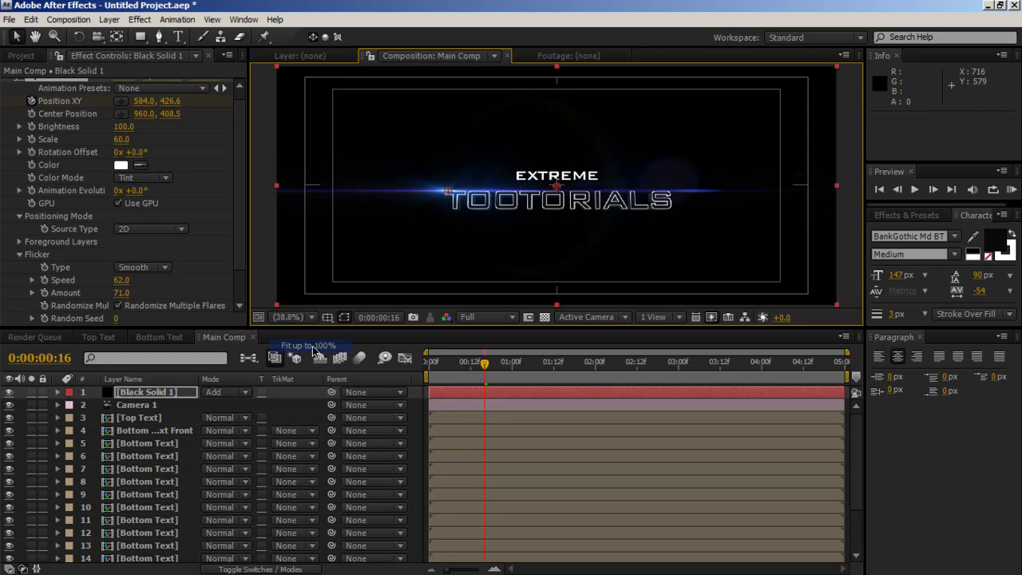
pyautogui.click(326, 317)
pyautogui.click(339, 333)
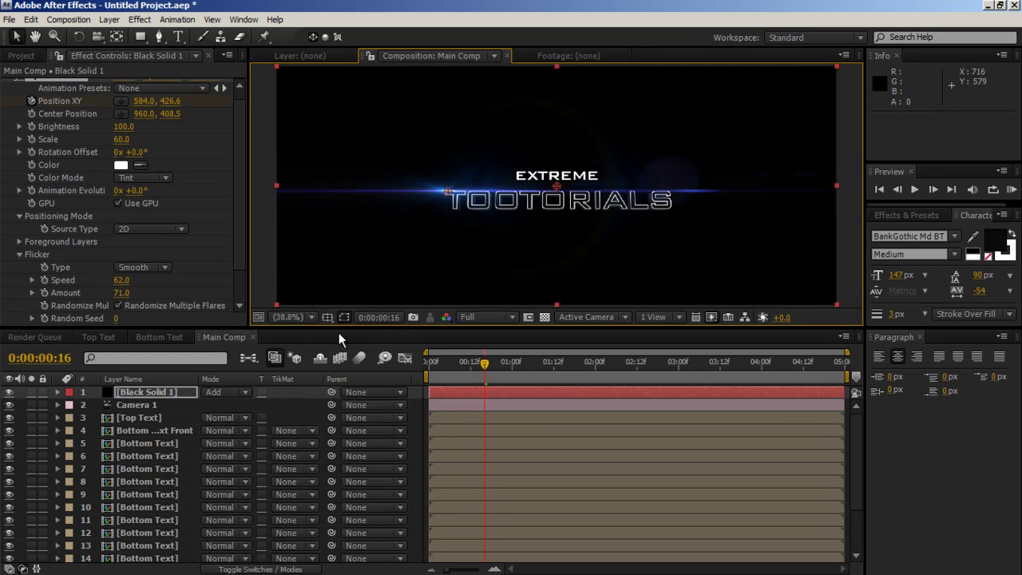
# Render and play a RAM preview of the complete title animation
pyautogui.press('KP_0')
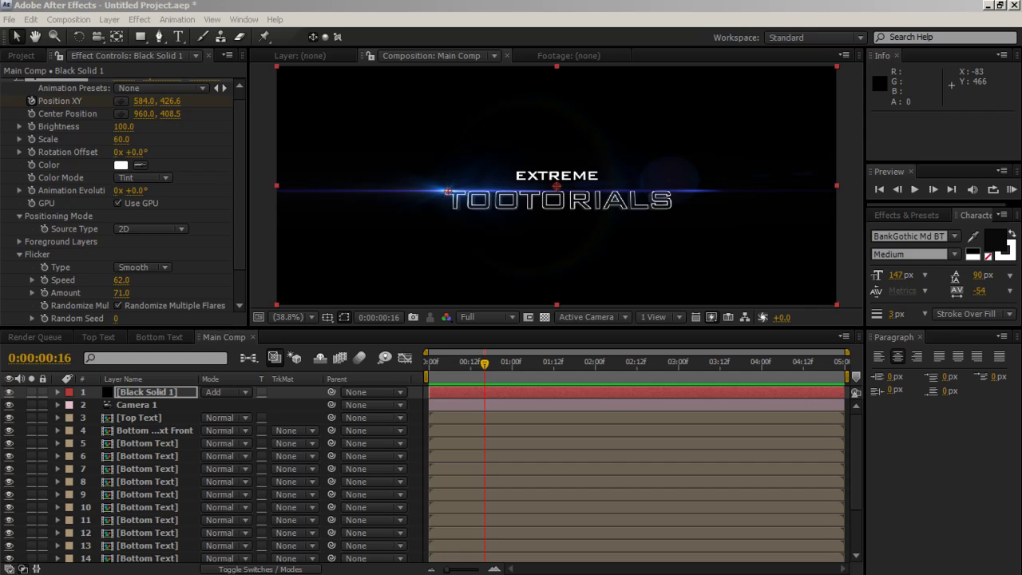
pyautogui.click(473, 4)
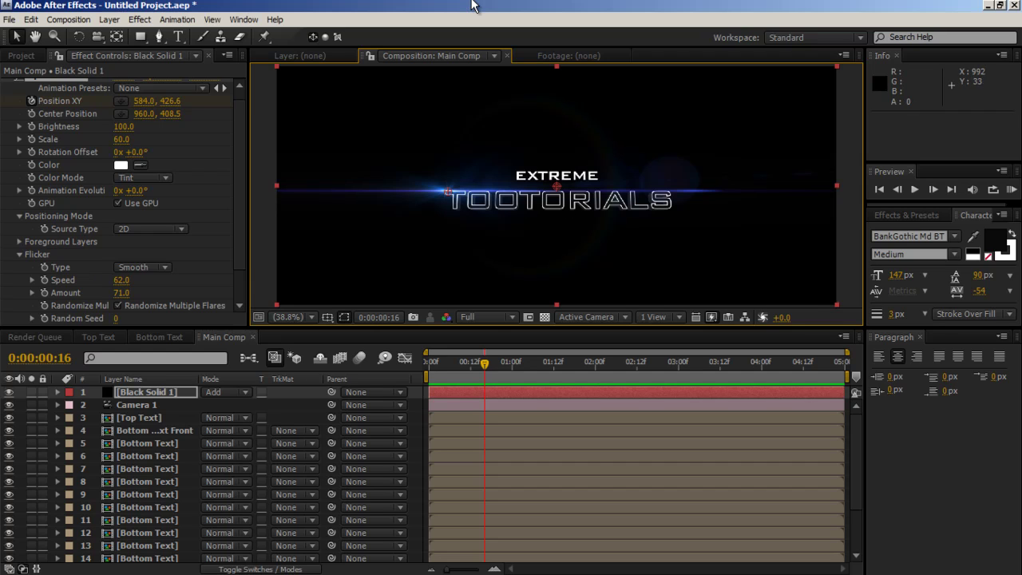
pyautogui.press('KP_0')
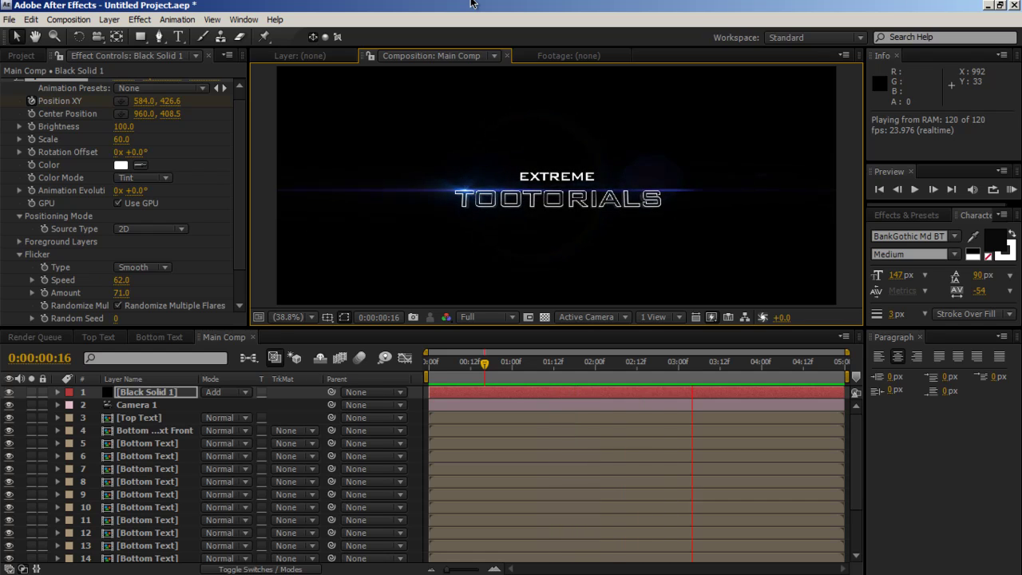
pyautogui.click(292, 317)
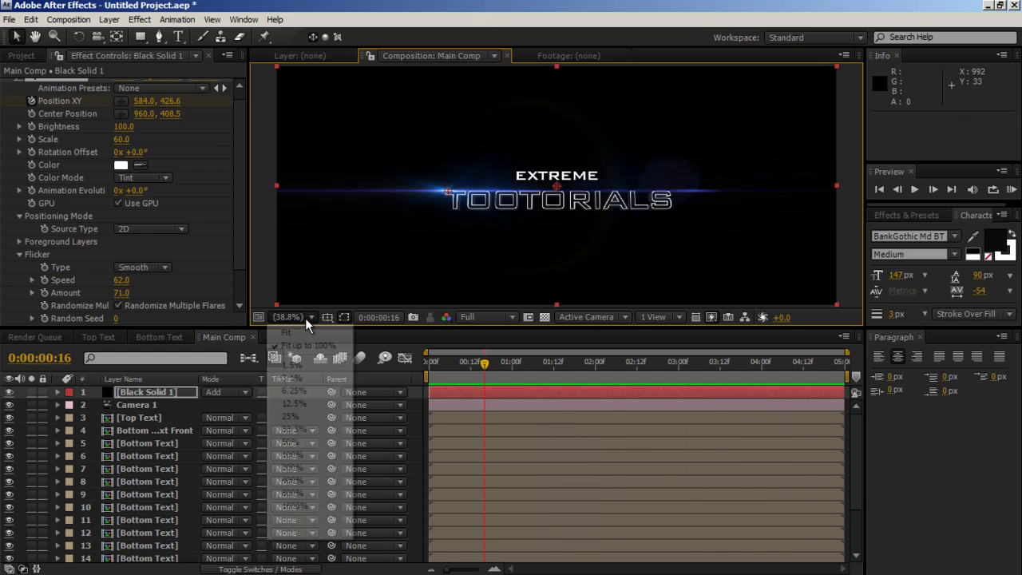
# Switch to the Minimal workspace and set the composition view's magnification to 100%
pyautogui.click(794, 37)
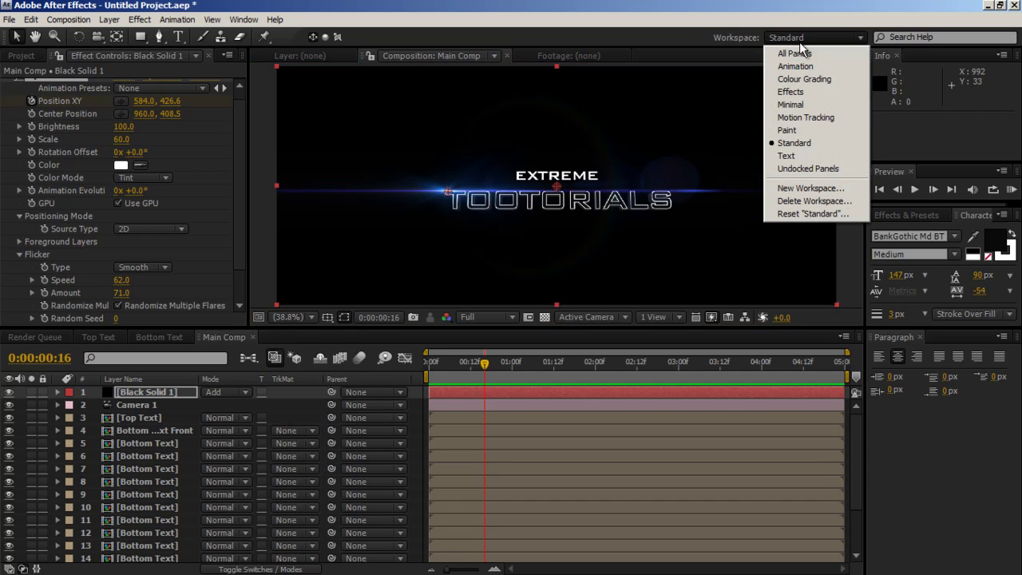
pyautogui.click(791, 105)
pyautogui.click(52, 487)
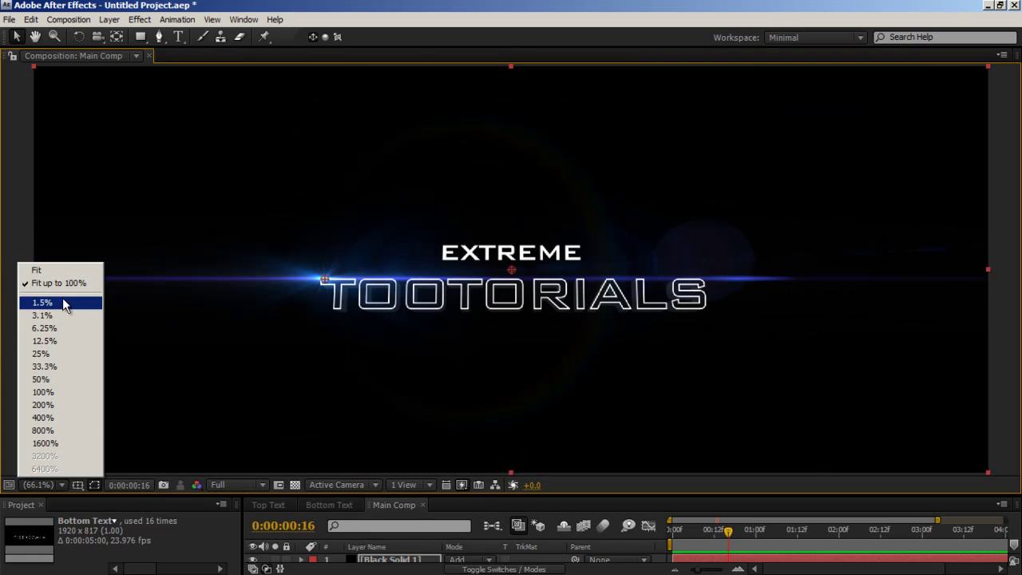
pyautogui.click(54, 390)
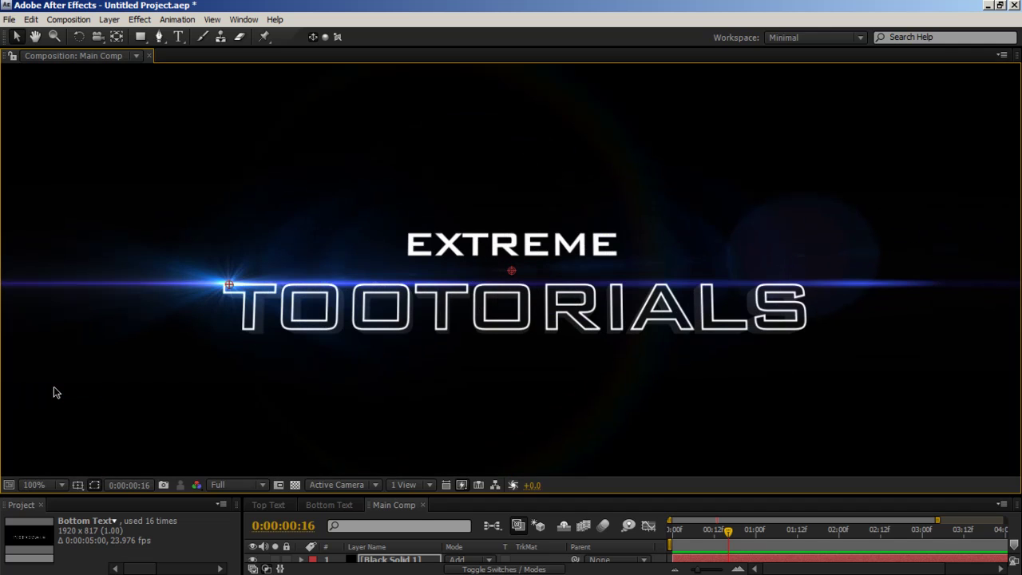